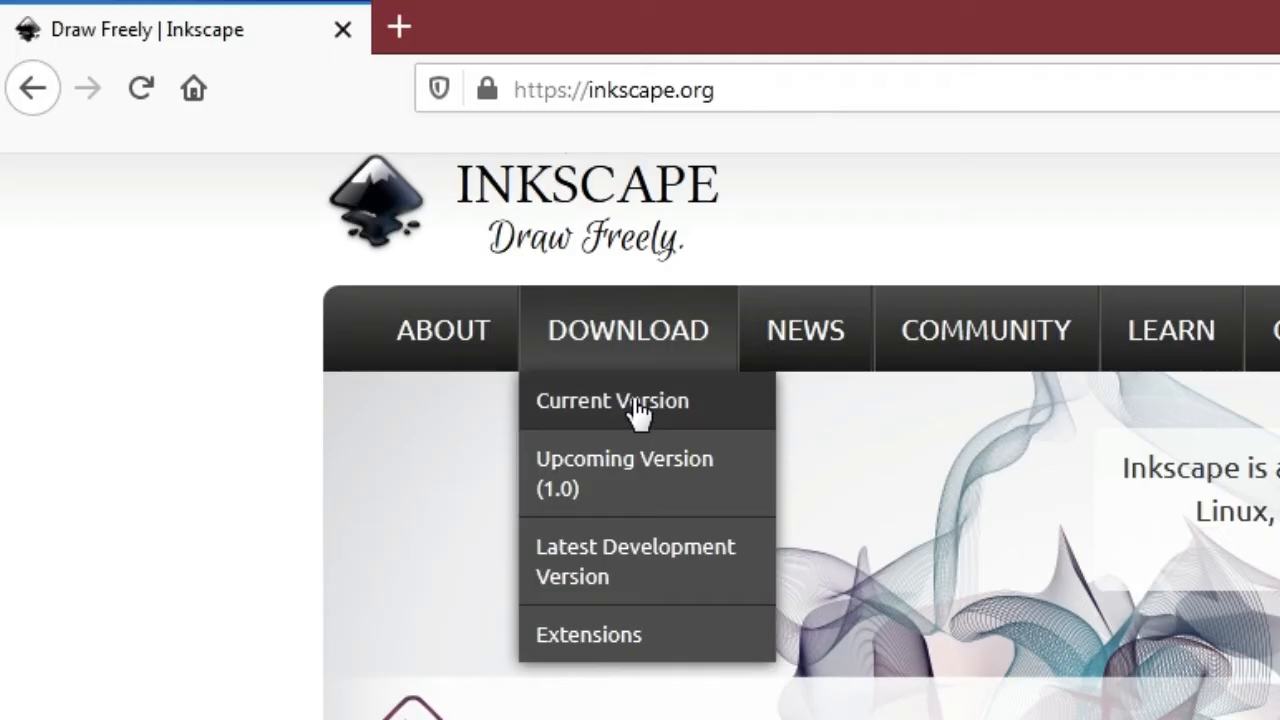
Download the current Inkscape release for the Windows desktop and start the inkscape-0.92.4-x64 installer
click(640, 410)
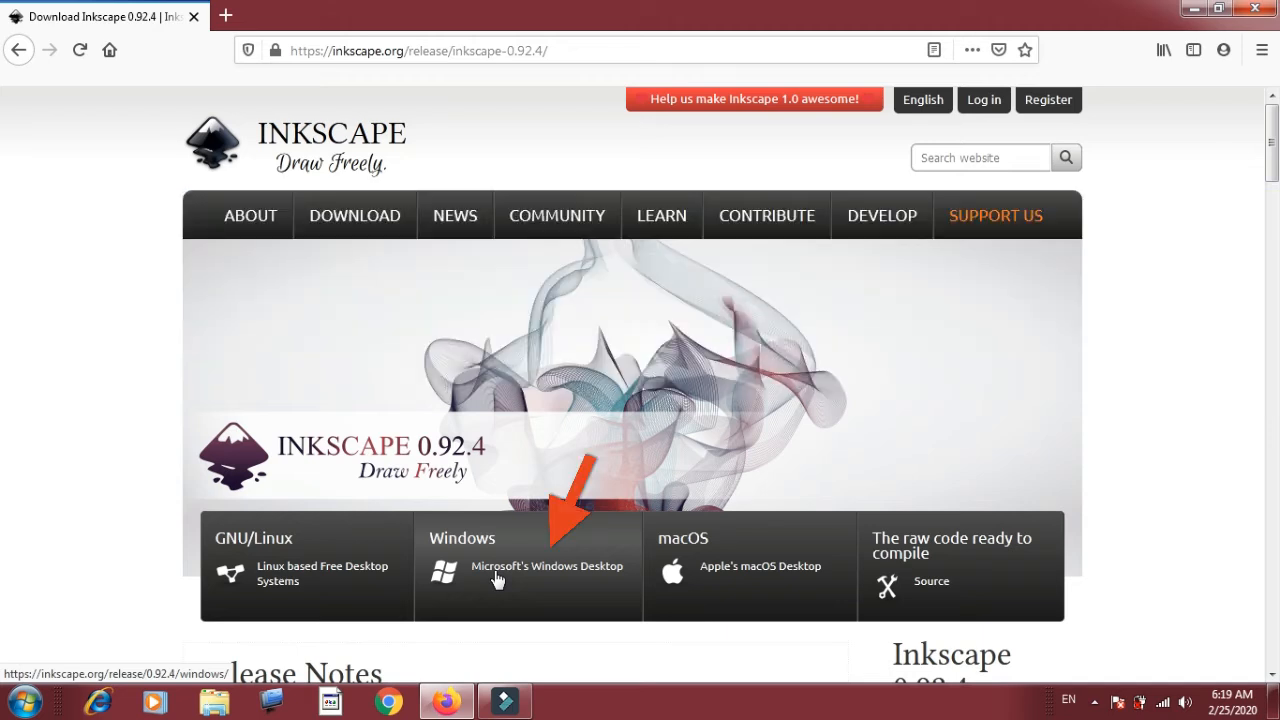
click(497, 580)
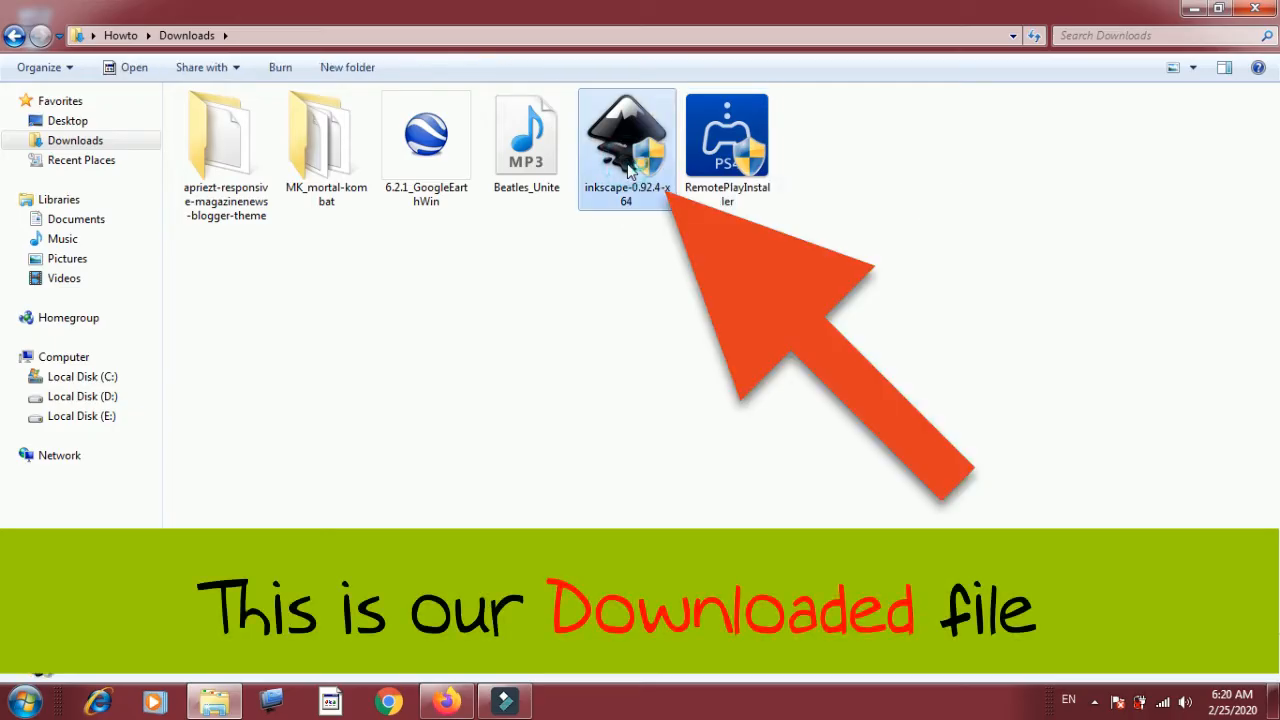
double_click(628, 168)
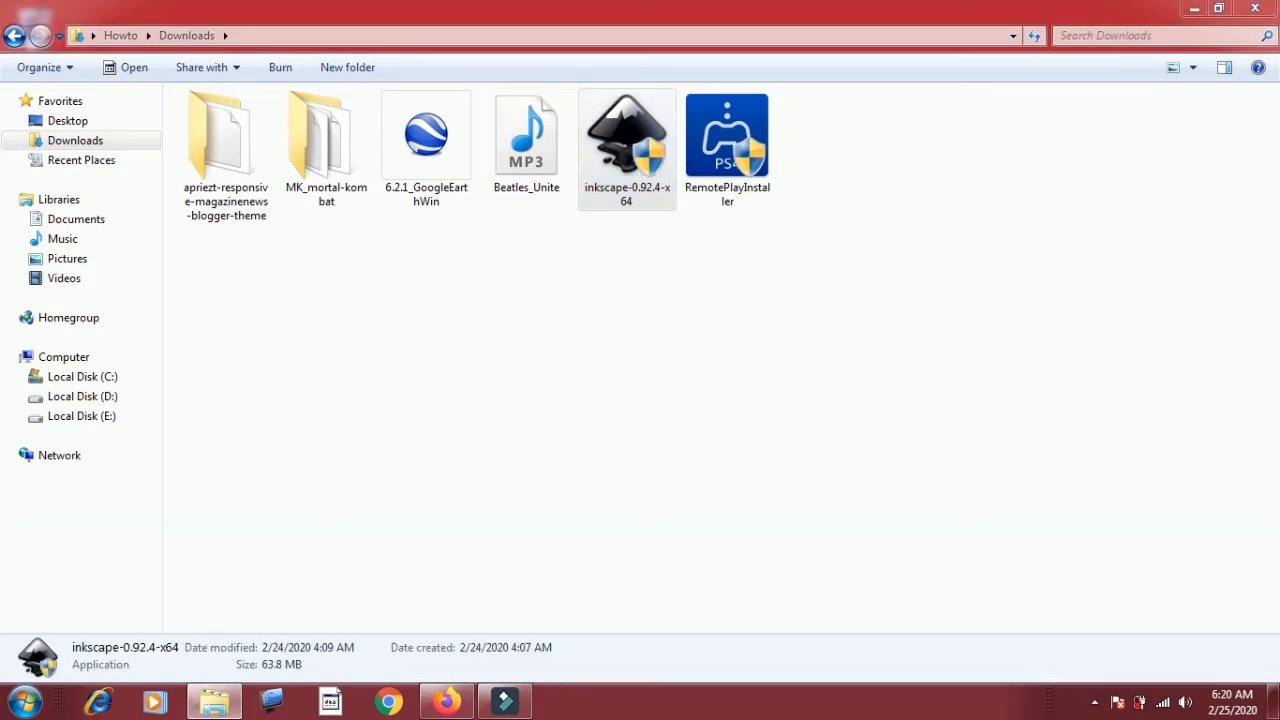
click(1194, 8)
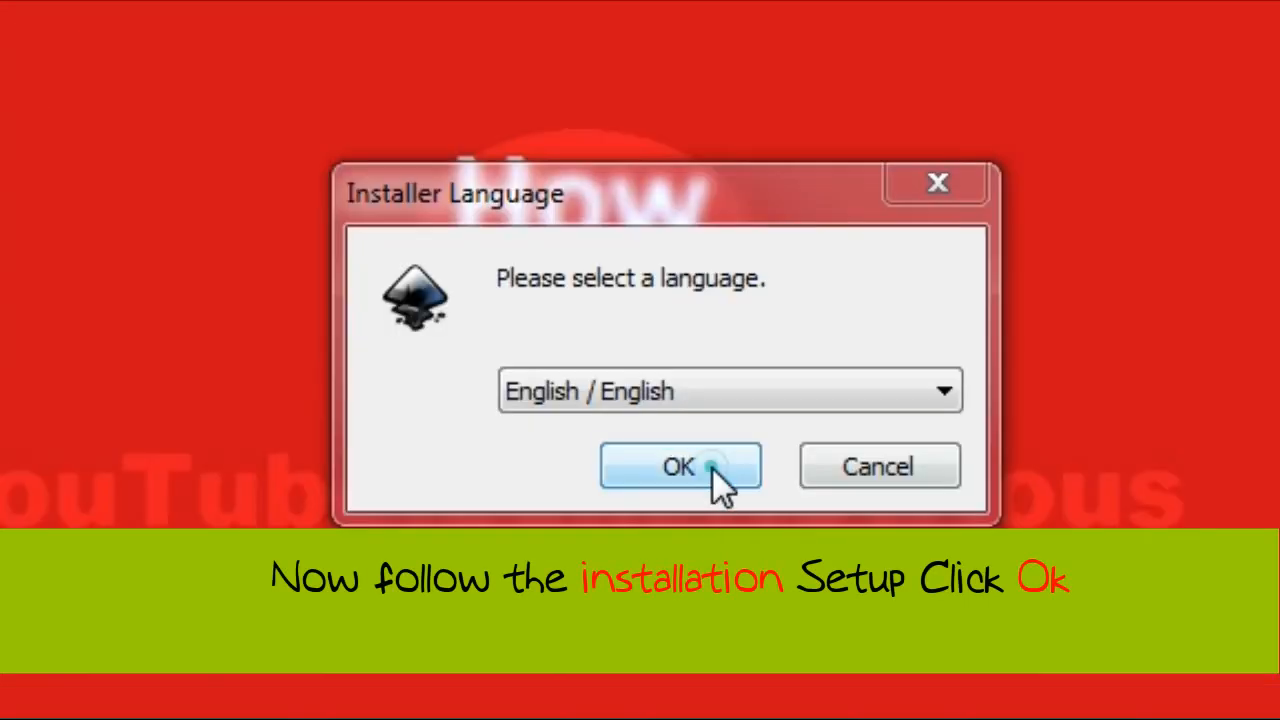
Install Inkscape in English with the Optimal install type in the proposed folder, and finish setup without running the program
click(712, 467)
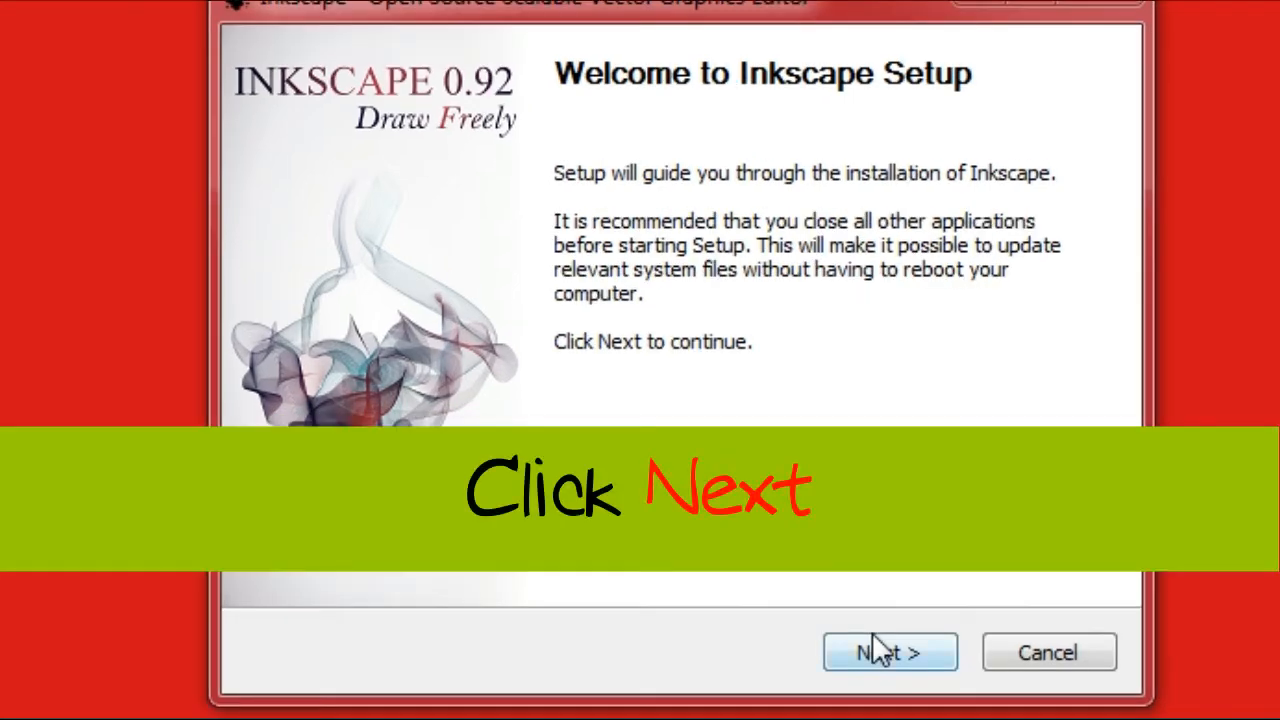
click(872, 645)
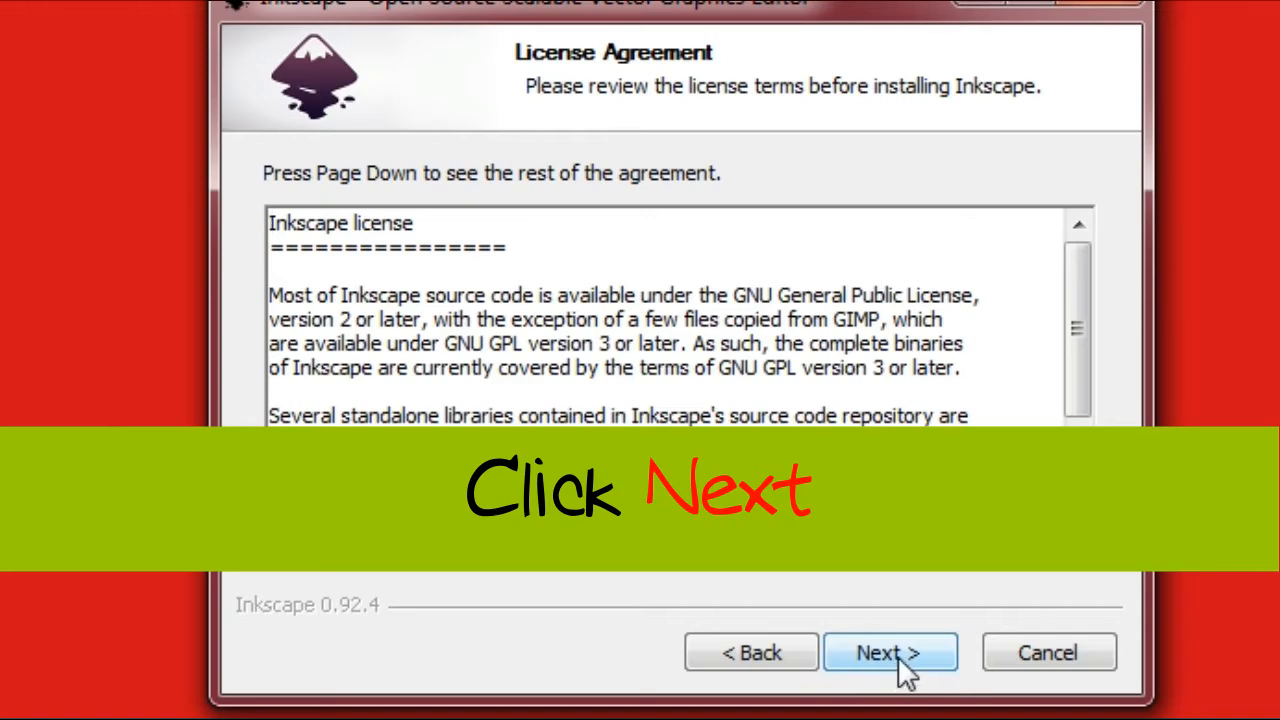
click(898, 660)
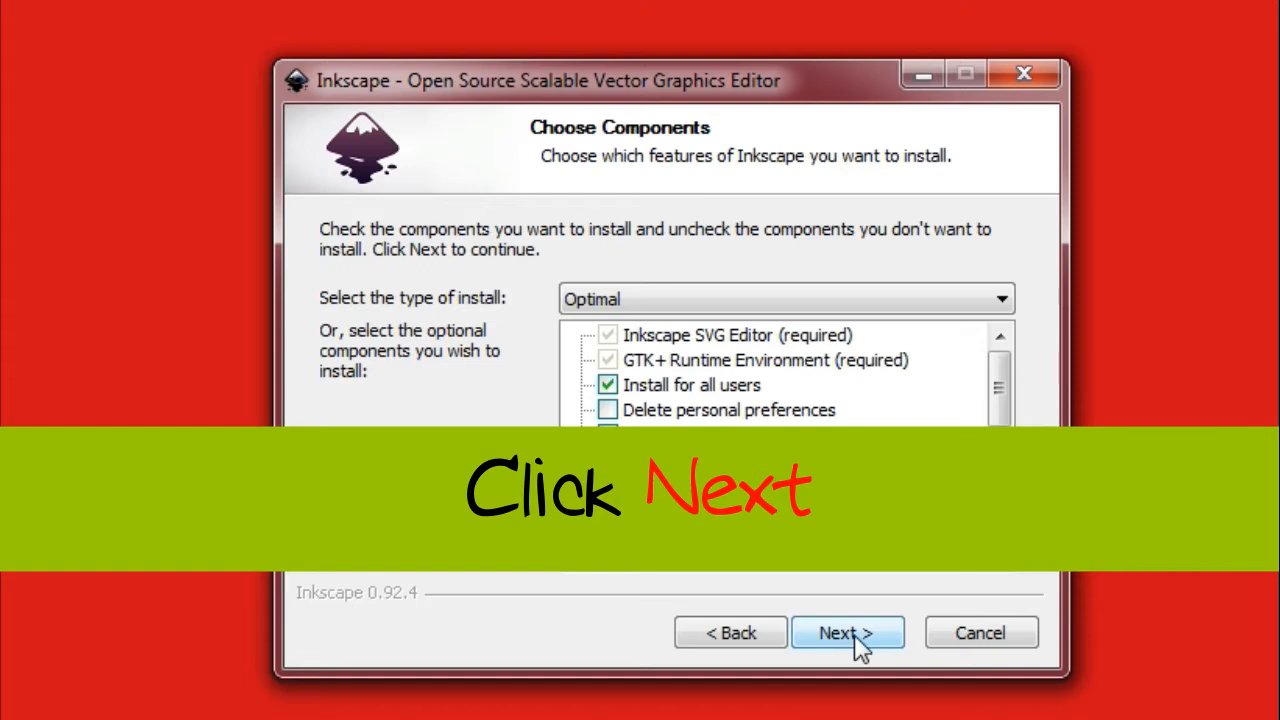
click(856, 640)
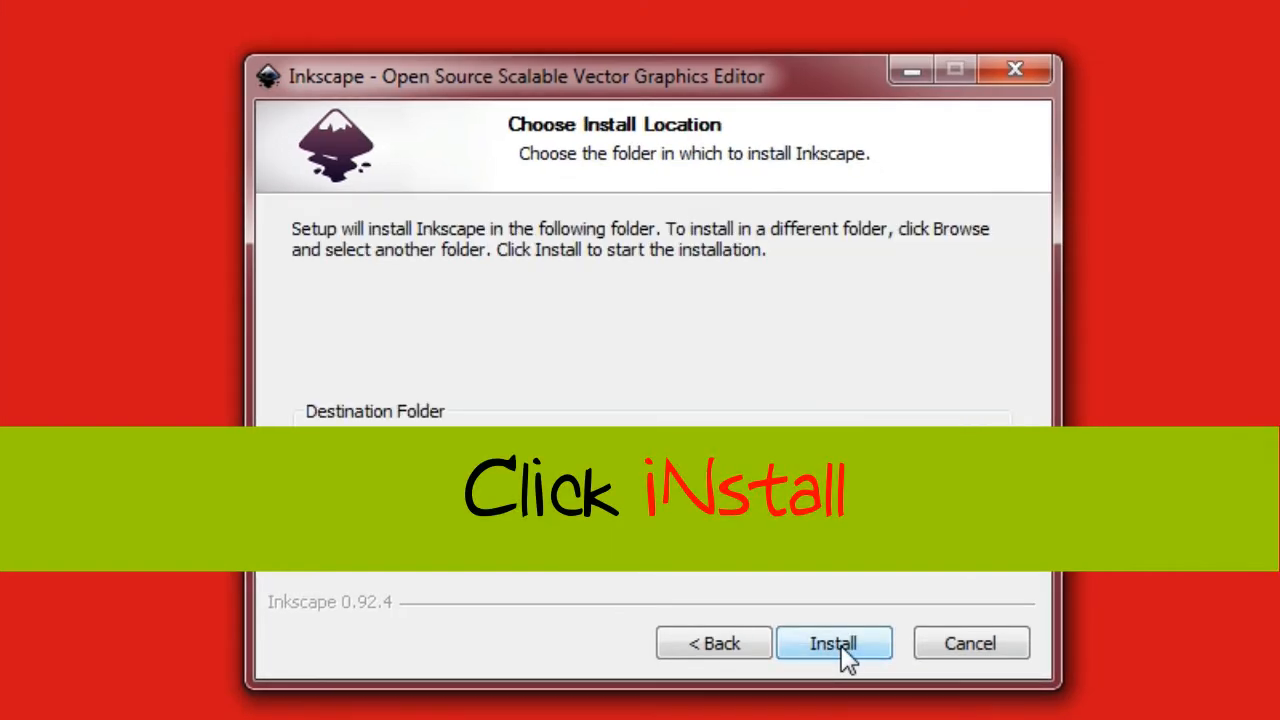
click(843, 650)
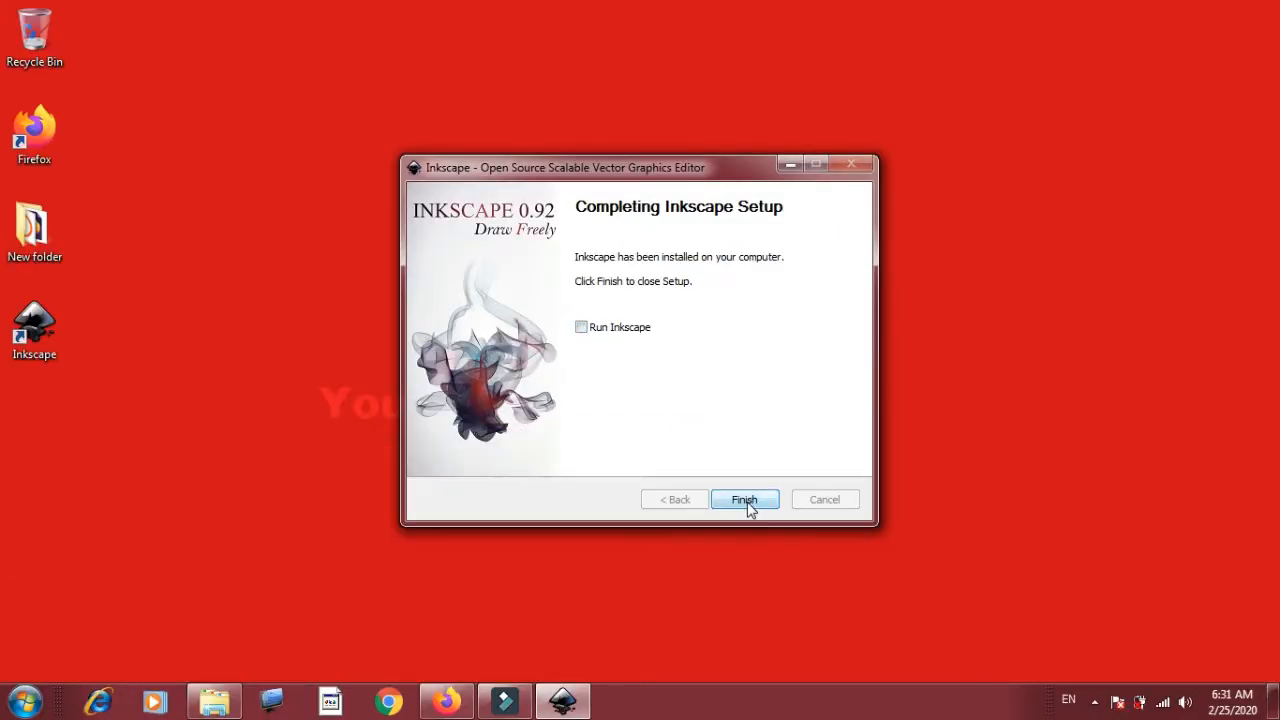
click(745, 500)
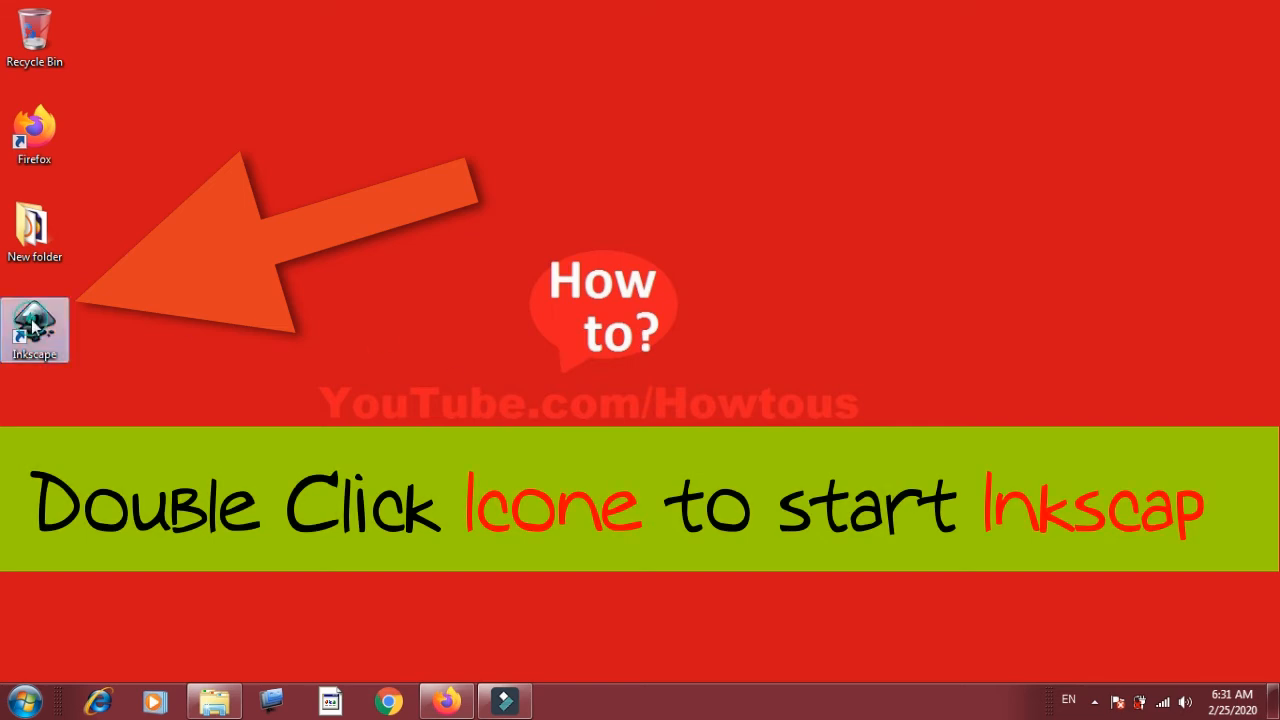
Launch Inkscape from the desktop and look at its hidden additional drawing tools
double_click(33, 325)
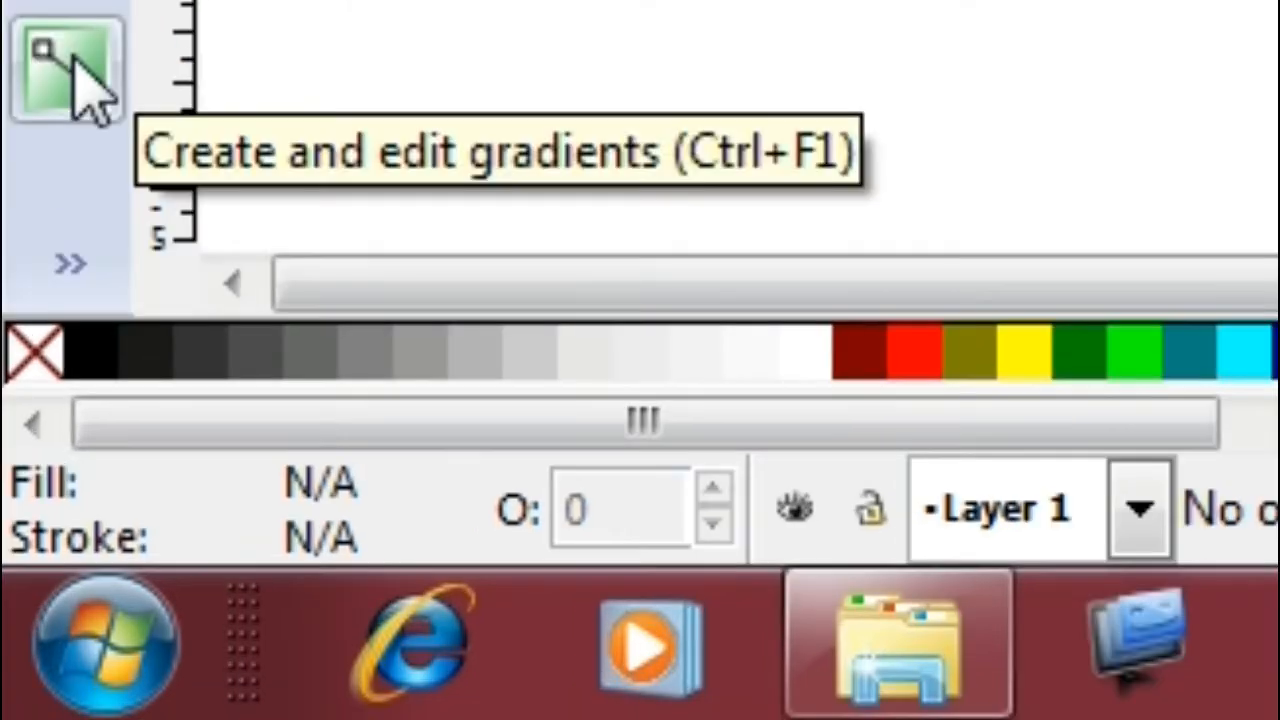
click(70, 263)
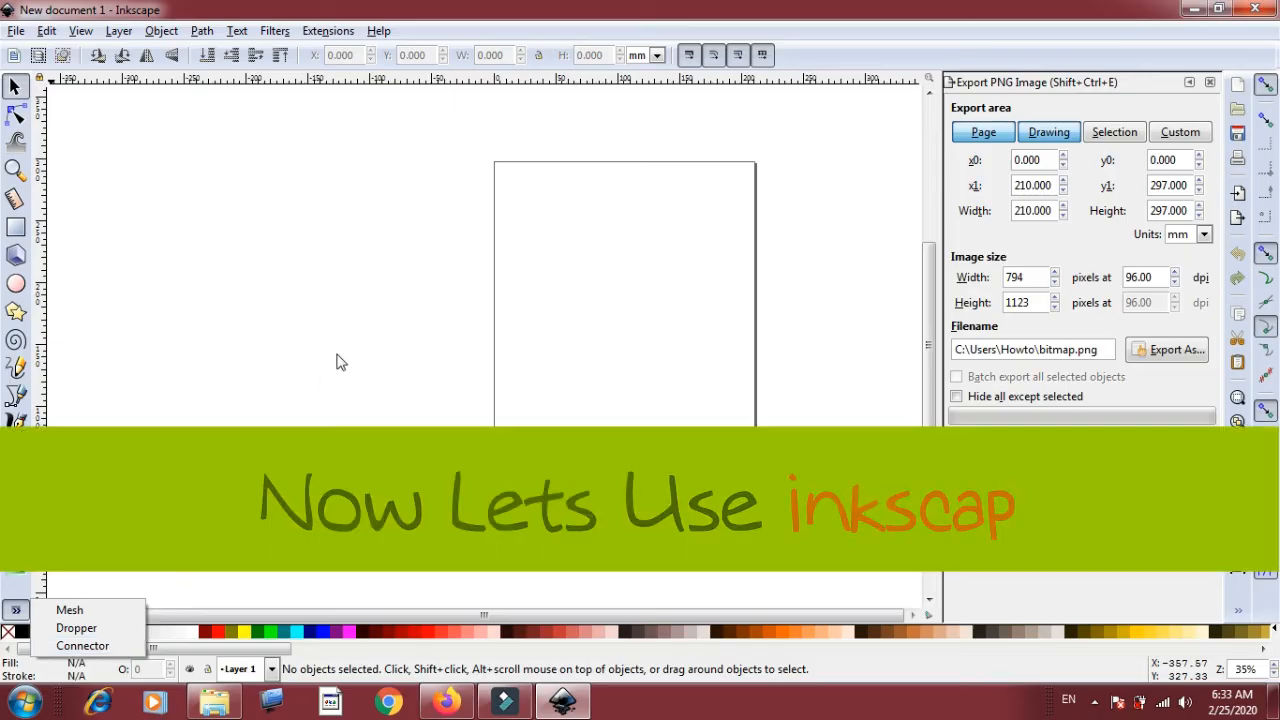
click(336, 352)
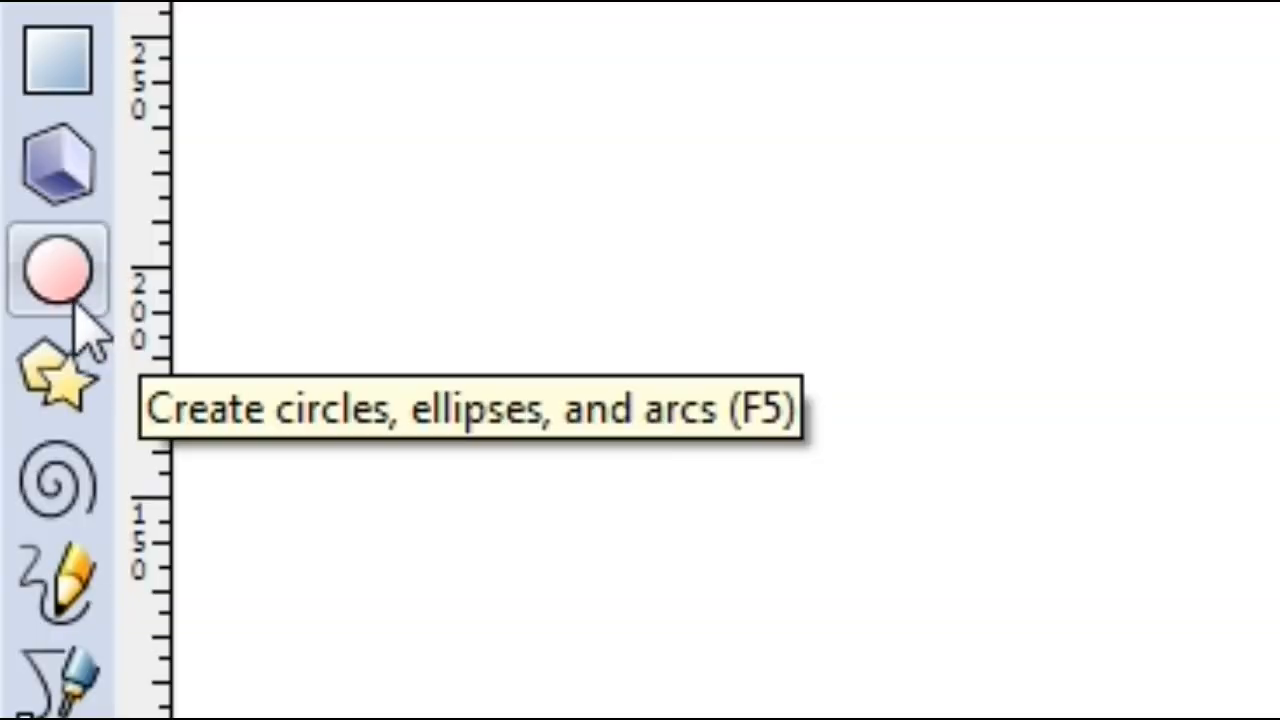
Draw a dark red ellipse in the upper part of the page
click(19, 289)
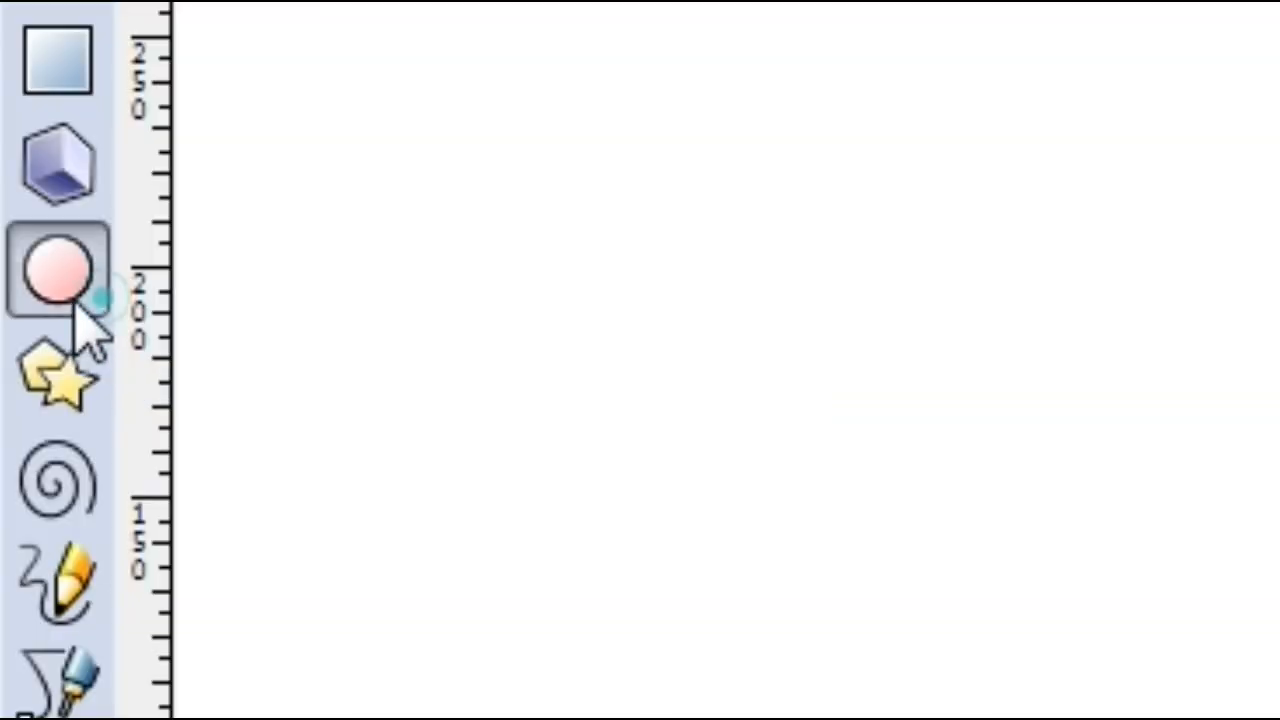
drag(240, 240, 616, 566)
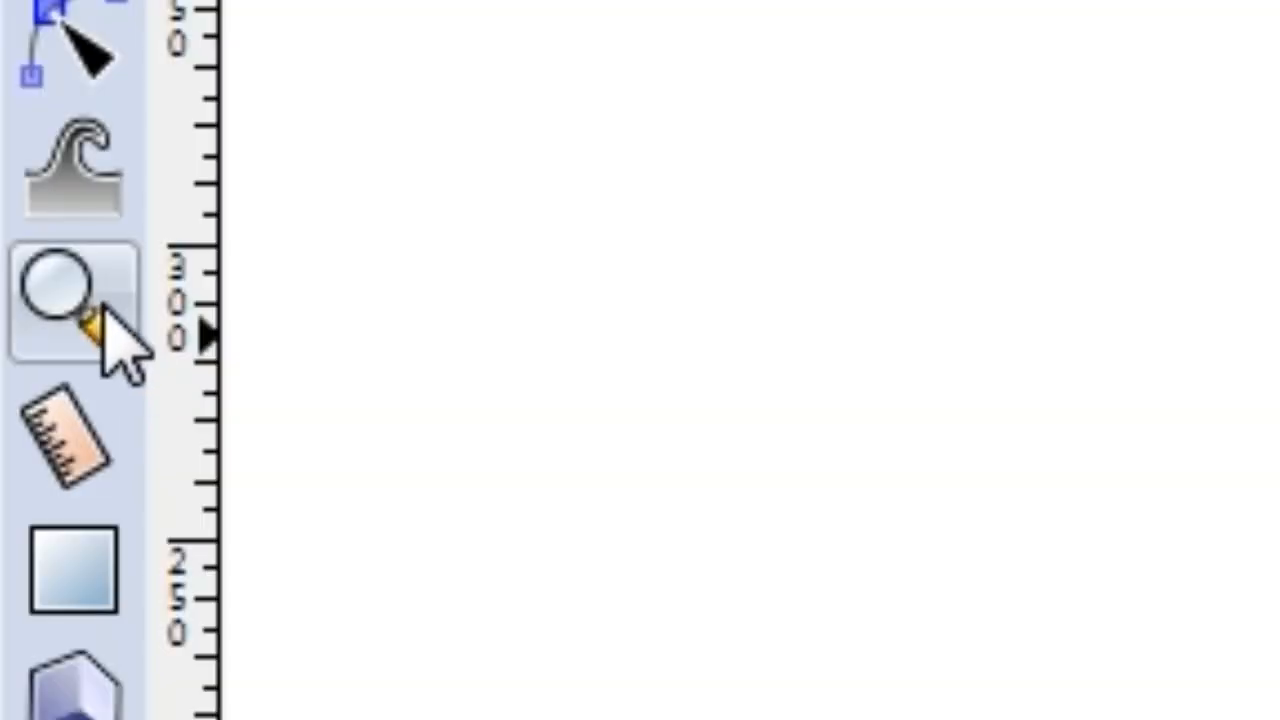
Draw a dark red five-cornered star about 55 by 56 mm over the page's upper-left corner
click(92, 316)
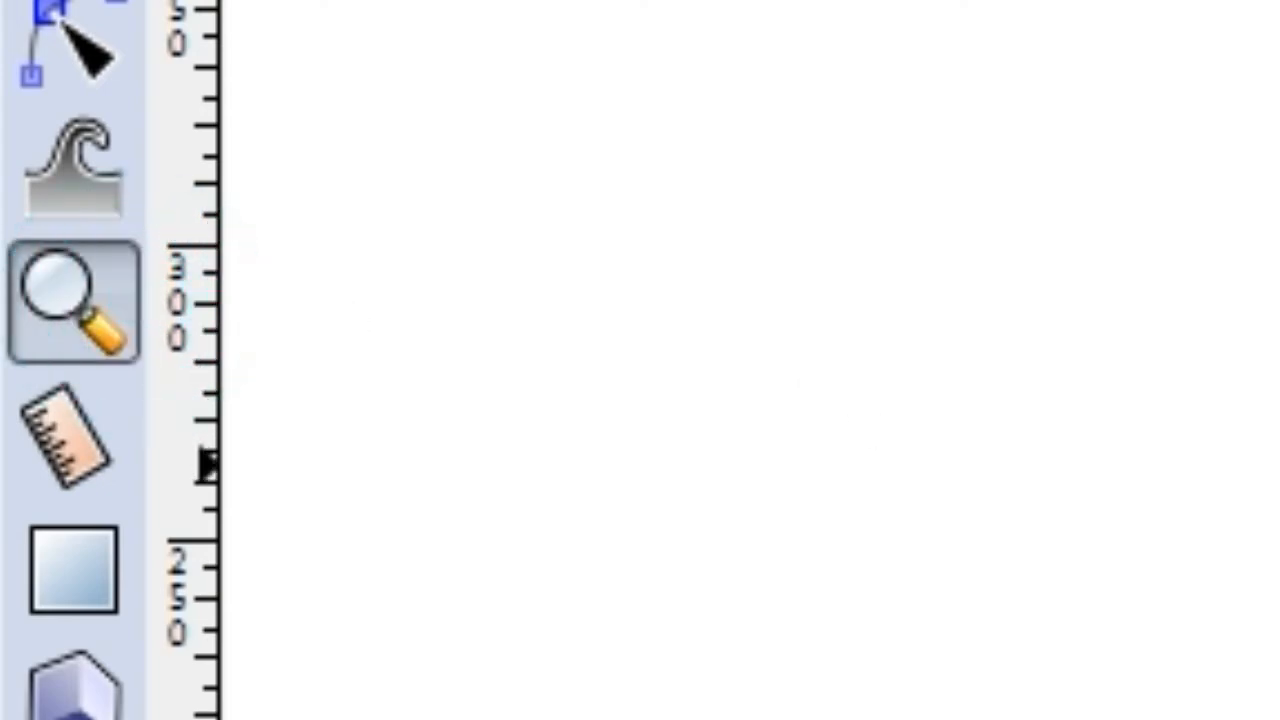
drag(851, 12, 1279, 445)
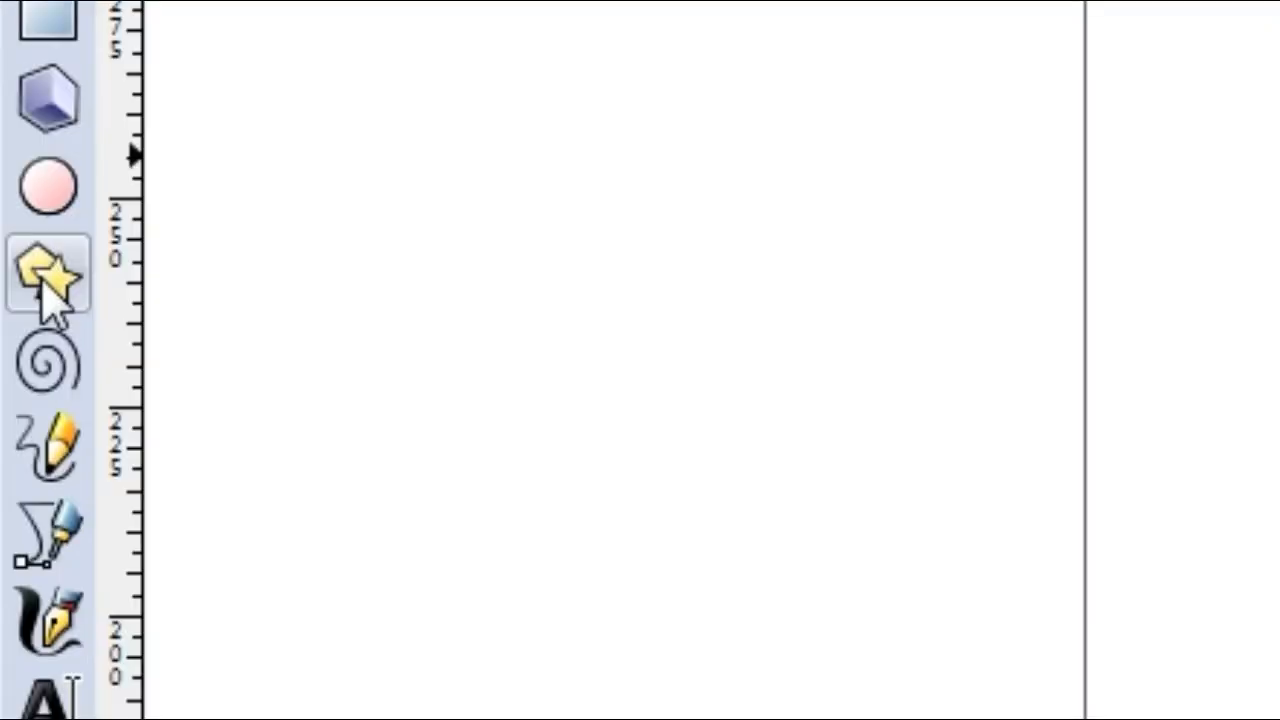
click(30, 348)
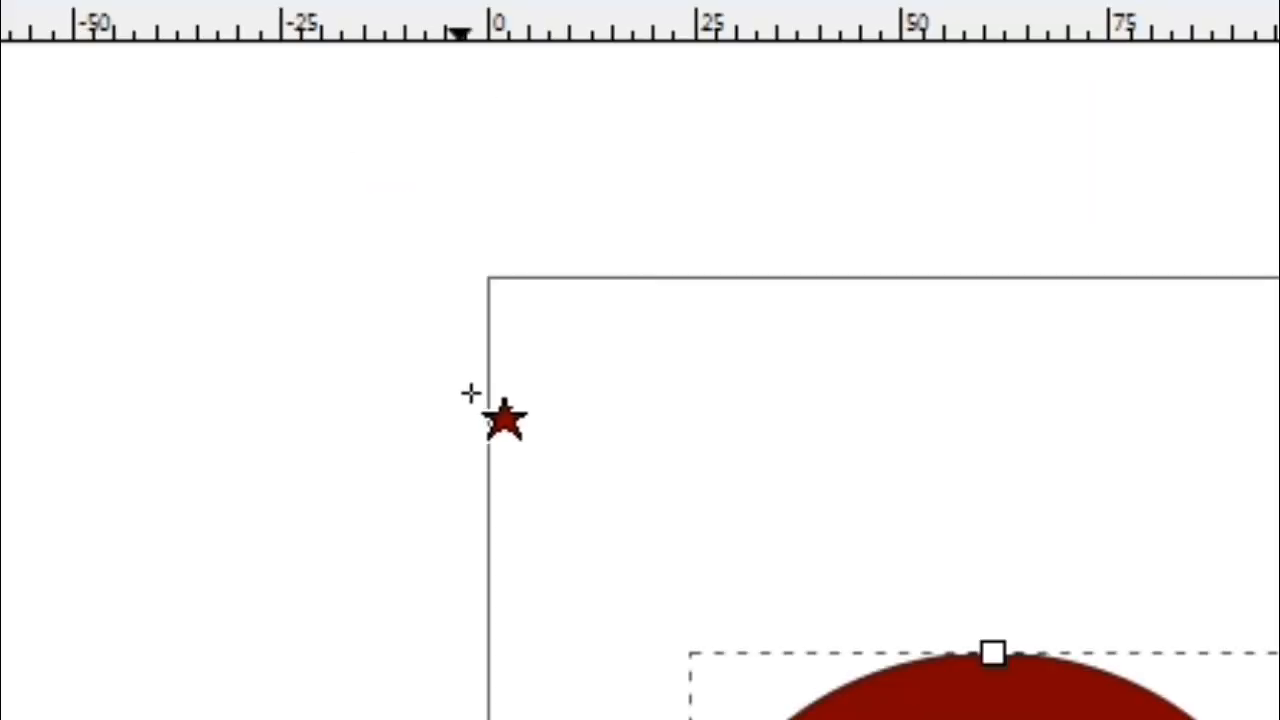
drag(606, 339, 812, 470)
click(722, 438)
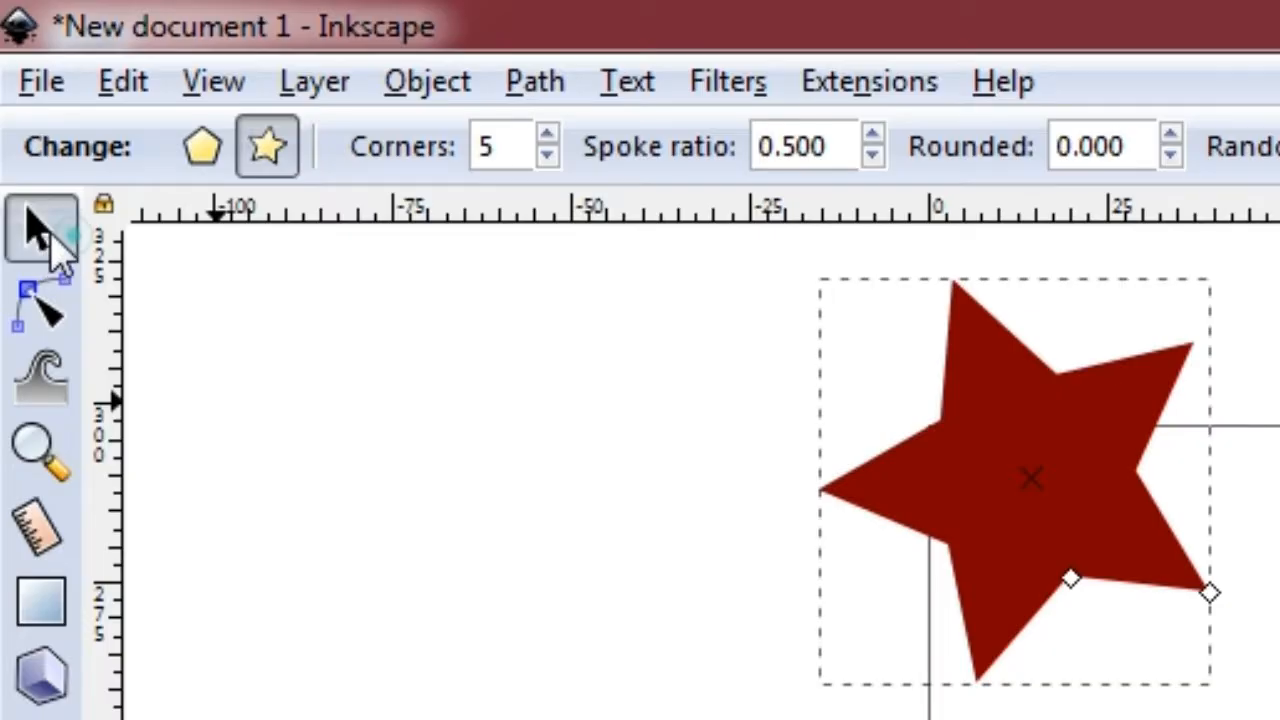
Move the star down and to the left so it sits beside the ellipse, and deselect it
click(45, 232)
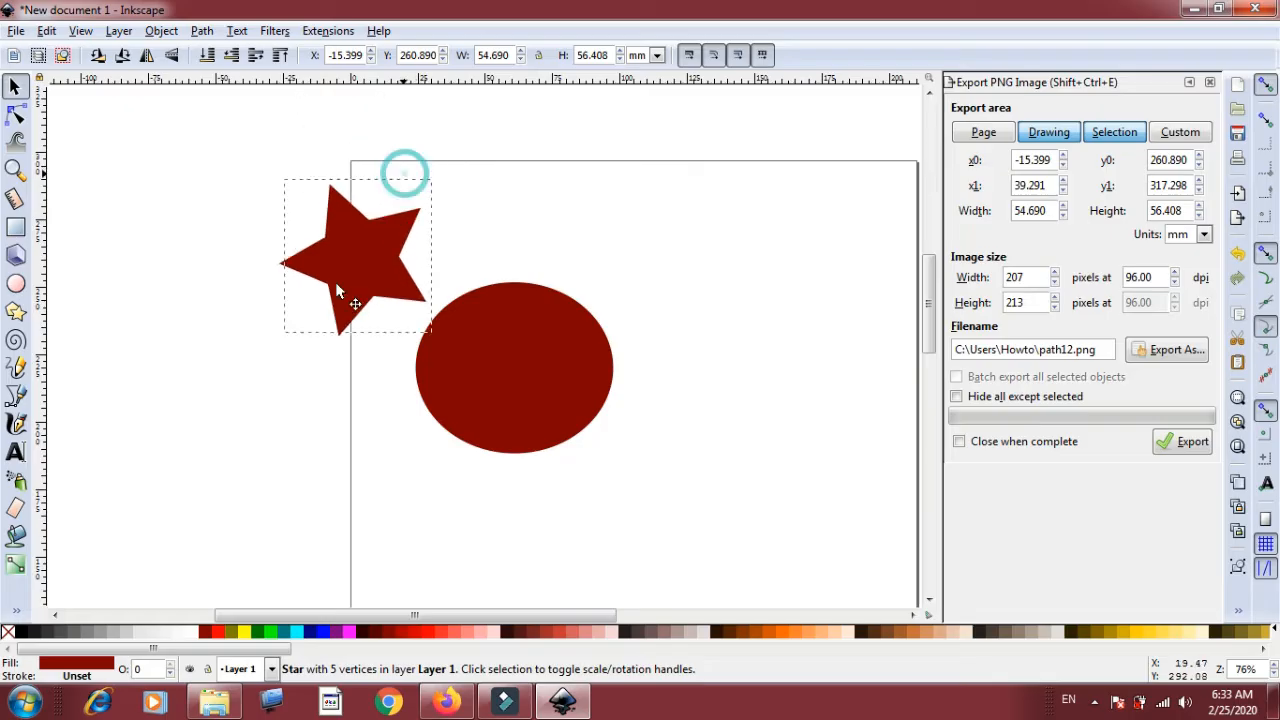
drag(337, 286, 252, 398)
click(109, 406)
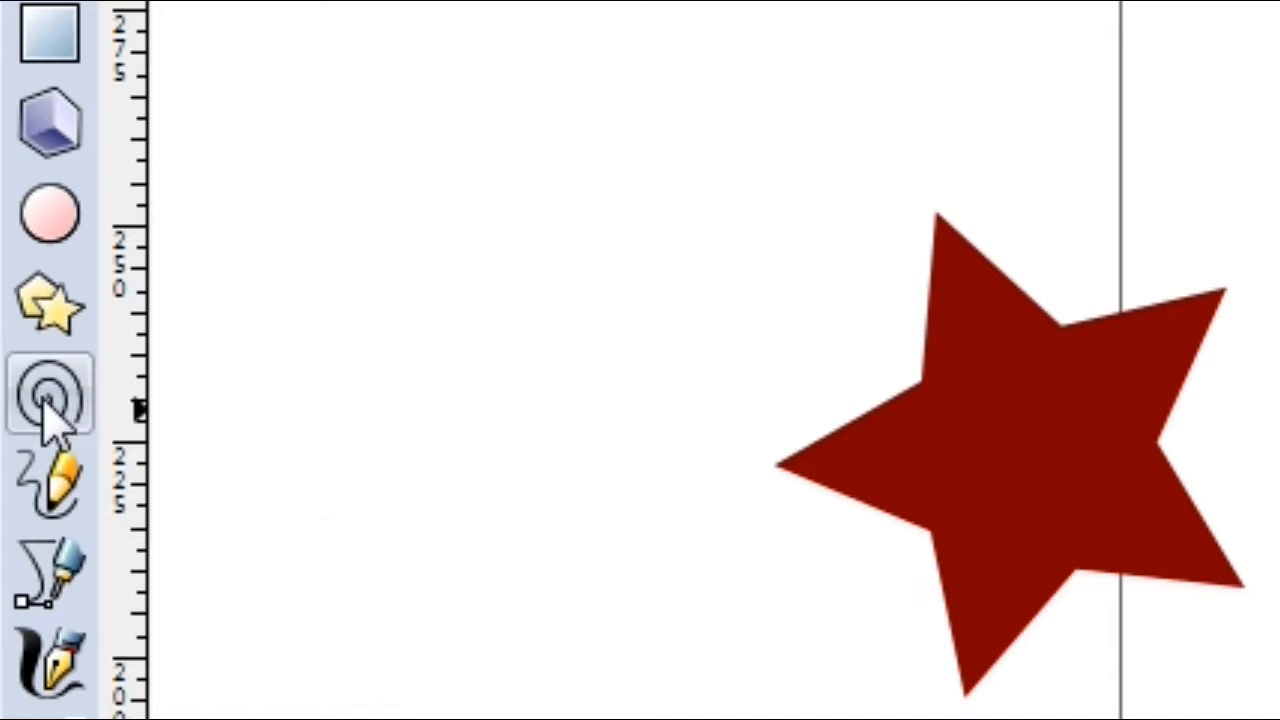
Draw a spiral over the page's upper-left corner, above the star
click(45, 405)
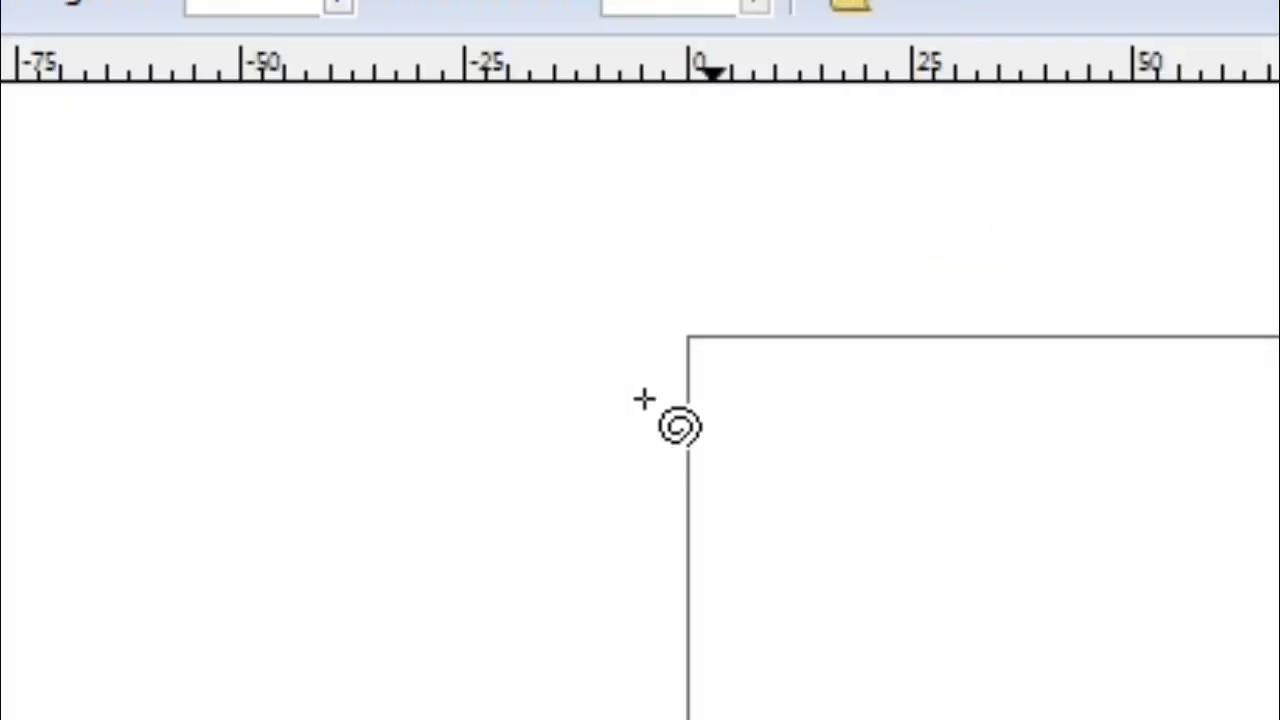
drag(622, 350, 771, 534)
click(115, 375)
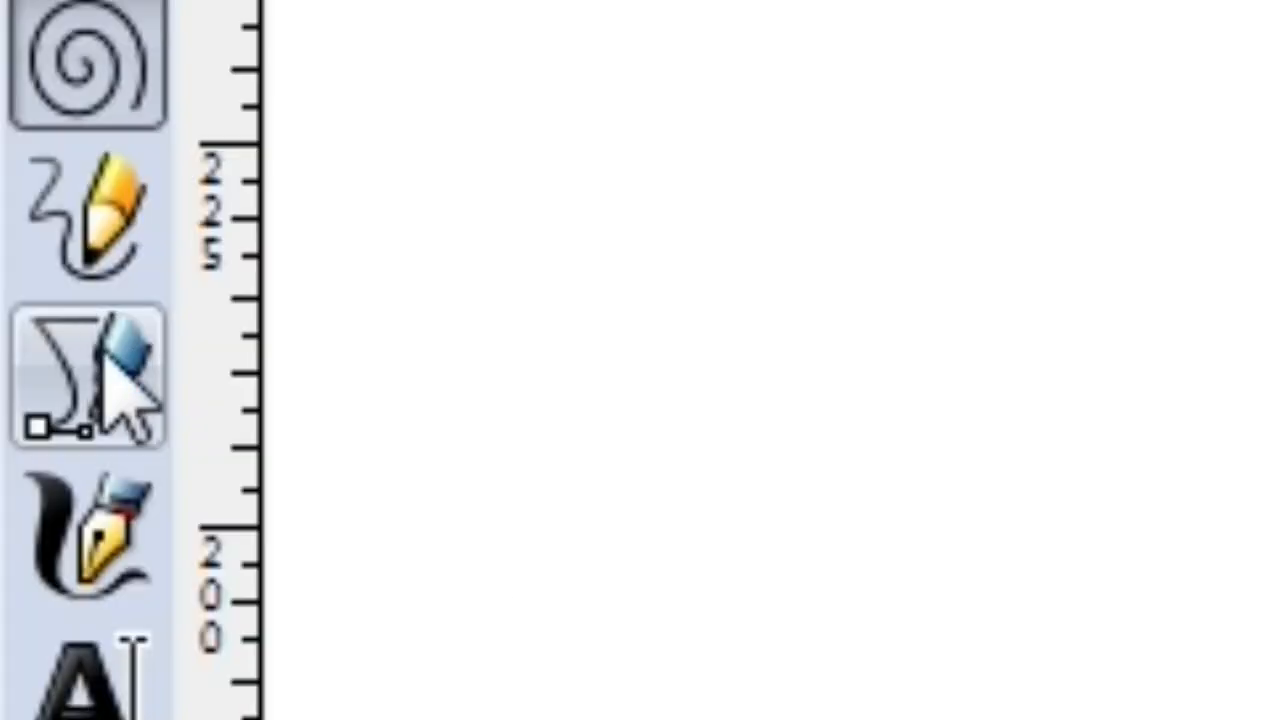
Draw a wavy freehand line above the ellipse with the Pencil tool
click(133, 255)
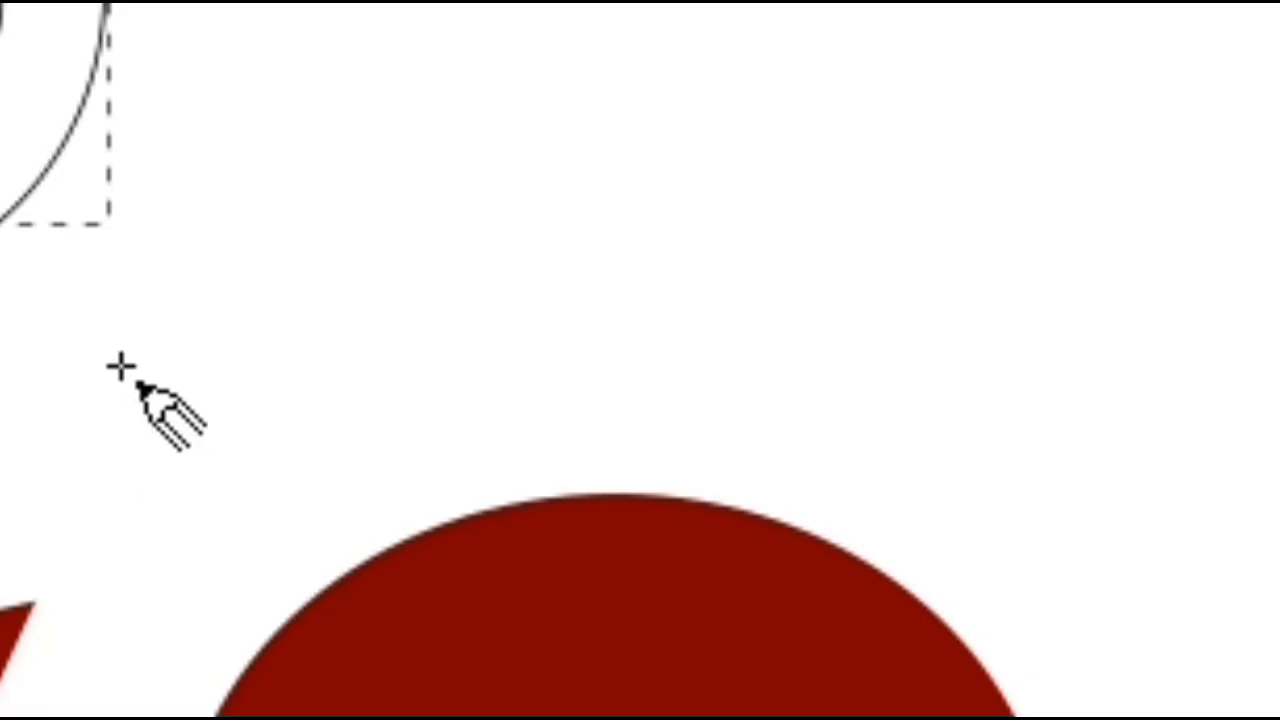
mouse_move(120, 366)
mouse_down()
mouse_move(156, 237)
mouse_move(225, 244)
mouse_move(340, 340)
mouse_move(503, 360)
mouse_move(663, 169)
mouse_move(759, 296)
mouse_move(937, 296)
mouse_move(1129, 266)
mouse_move(1180, 280)
mouse_move(1162, 313)
mouse_move(1187, 287)
mouse_up()
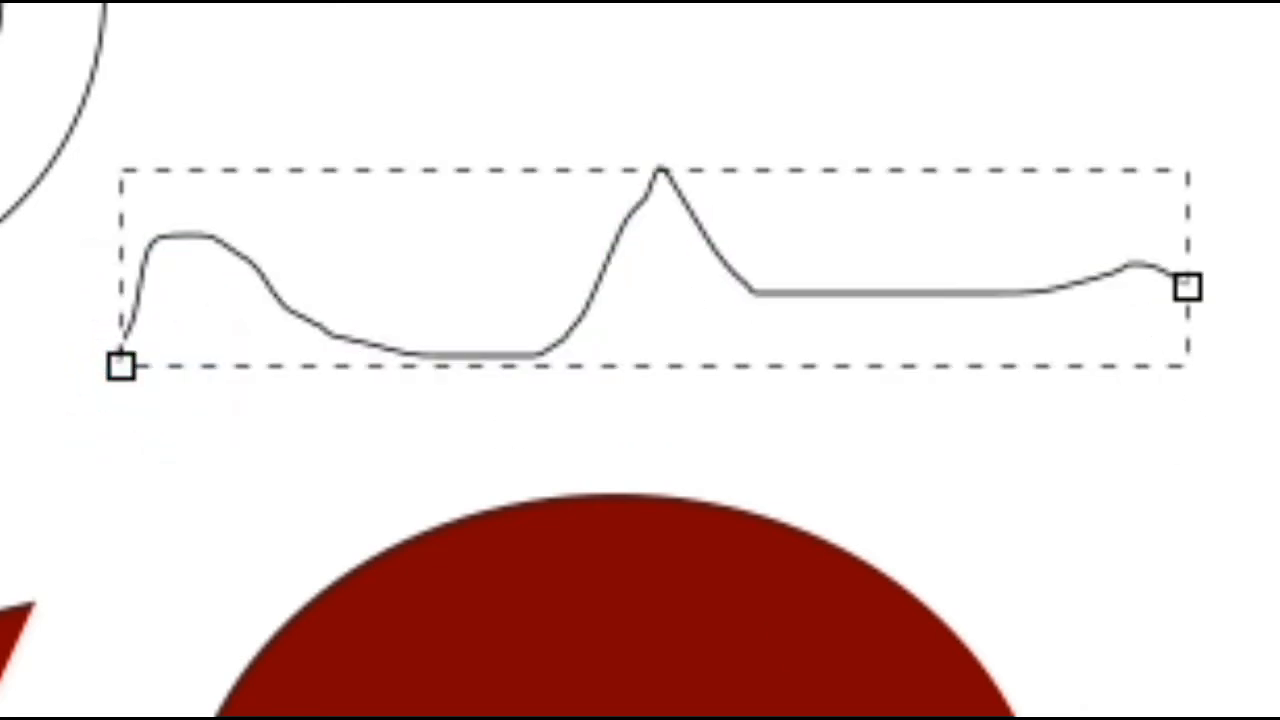
Try to draw a closed Pen path around the star and ellipse with the Triangle out shape, and undo it
click(131, 132)
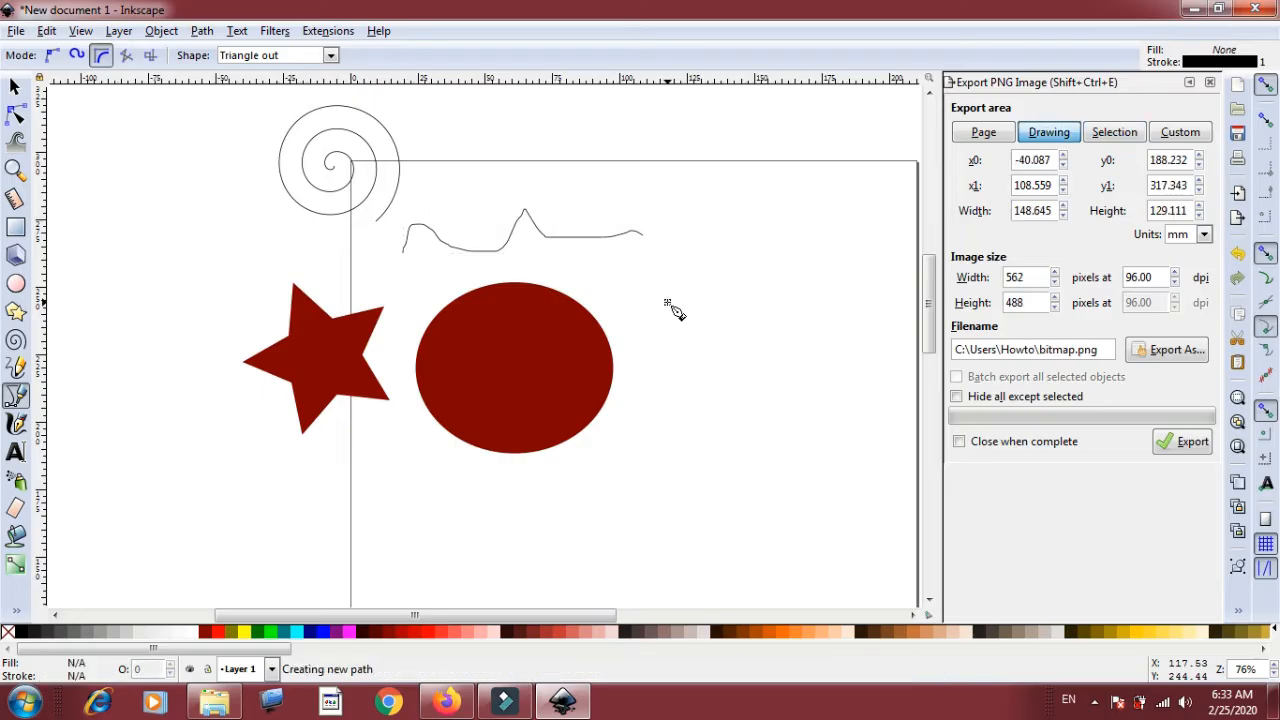
click(668, 302)
click(536, 270)
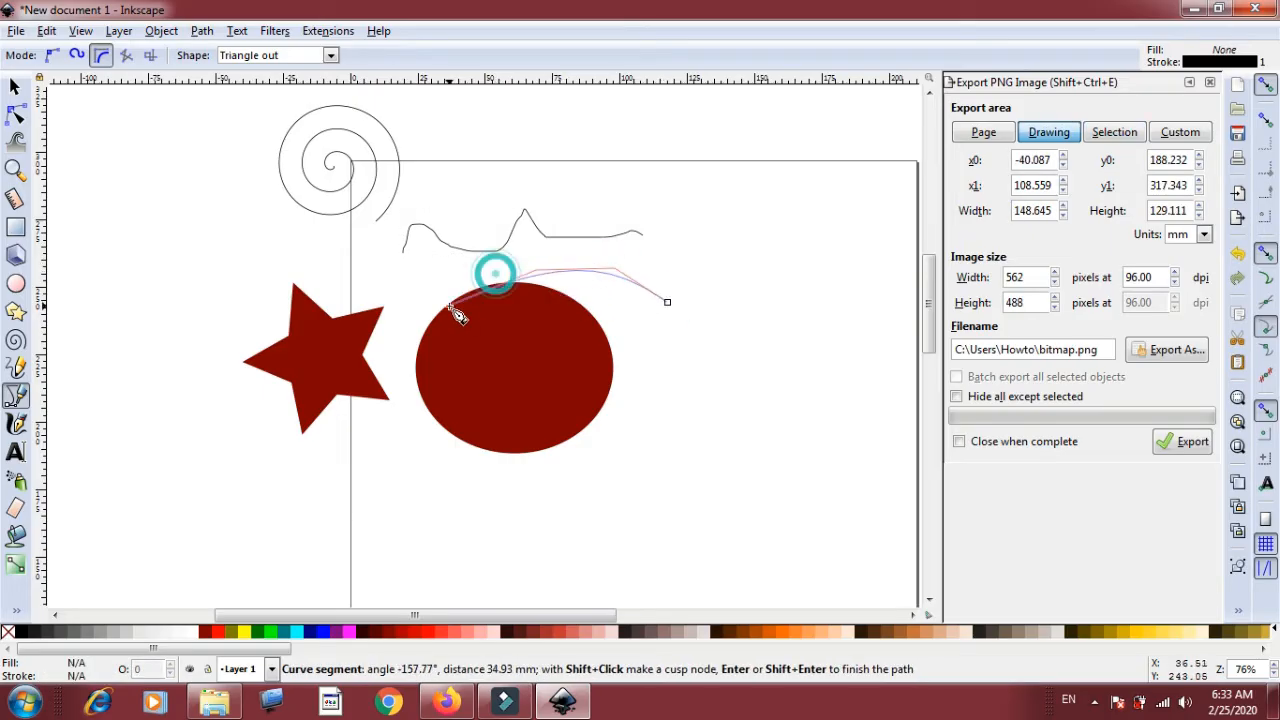
click(449, 305)
click(403, 291)
click(359, 258)
click(312, 246)
click(247, 257)
click(203, 300)
click(193, 392)
click(642, 450)
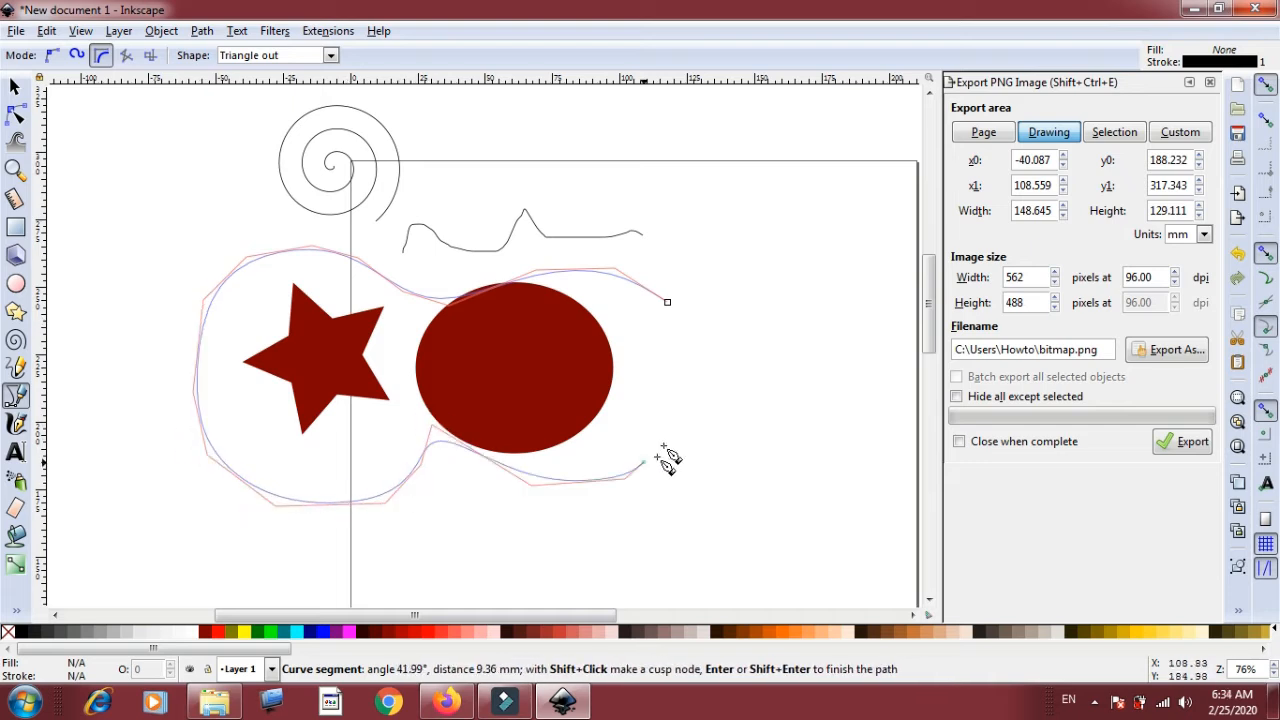
click(674, 406)
click(668, 302)
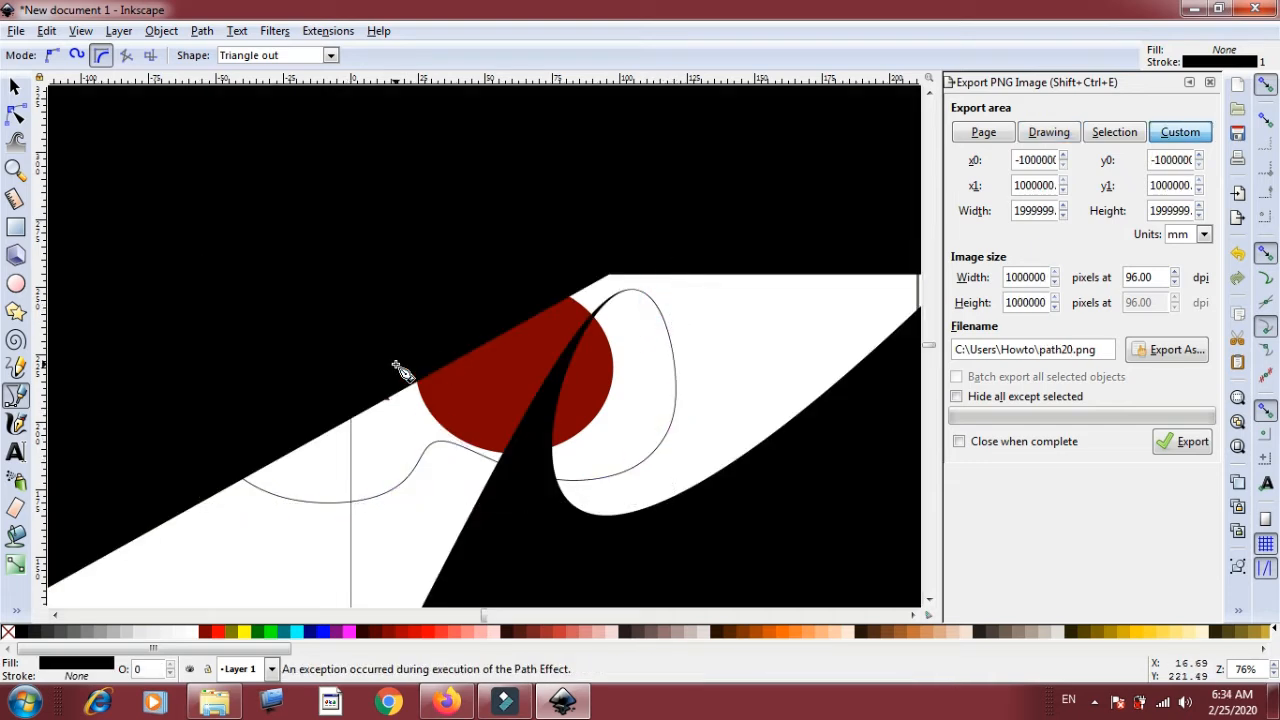
key(ctrl+z)
Try to draw a small closed three-cornered Pen path over the ellipse's upper part with the Triangle out shape
click(380, 277)
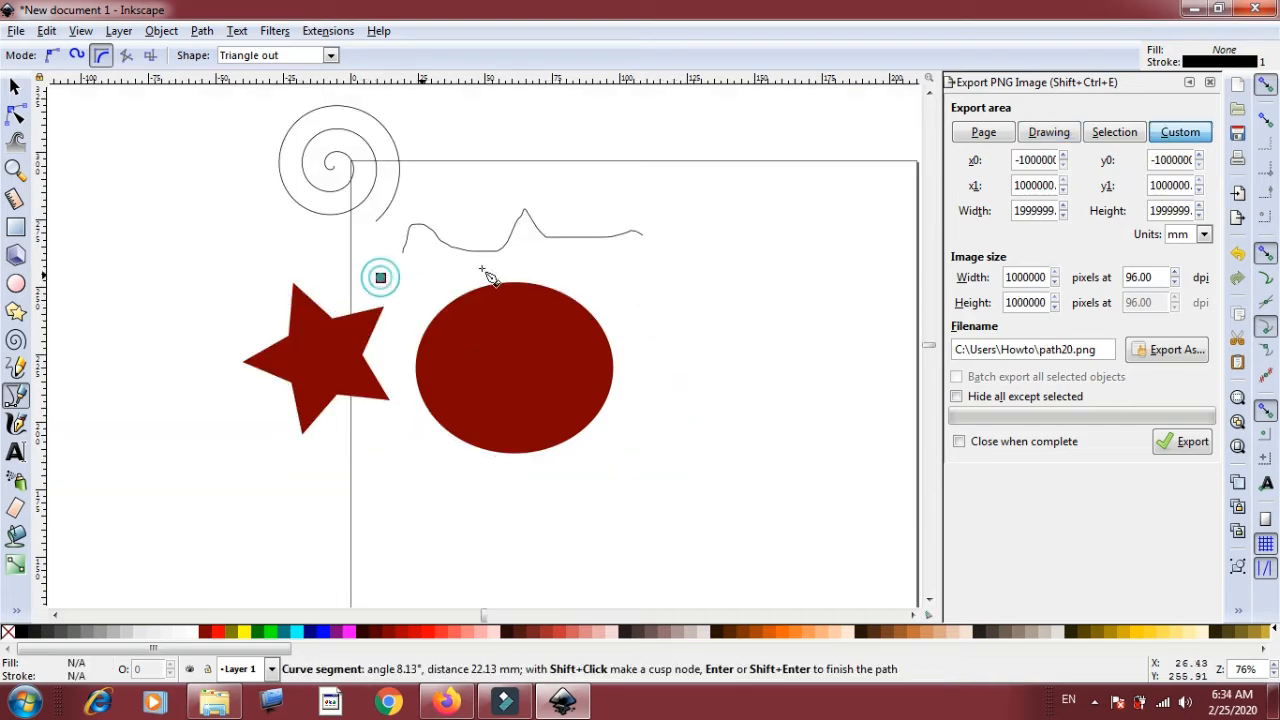
click(545, 275)
click(536, 354)
click(381, 278)
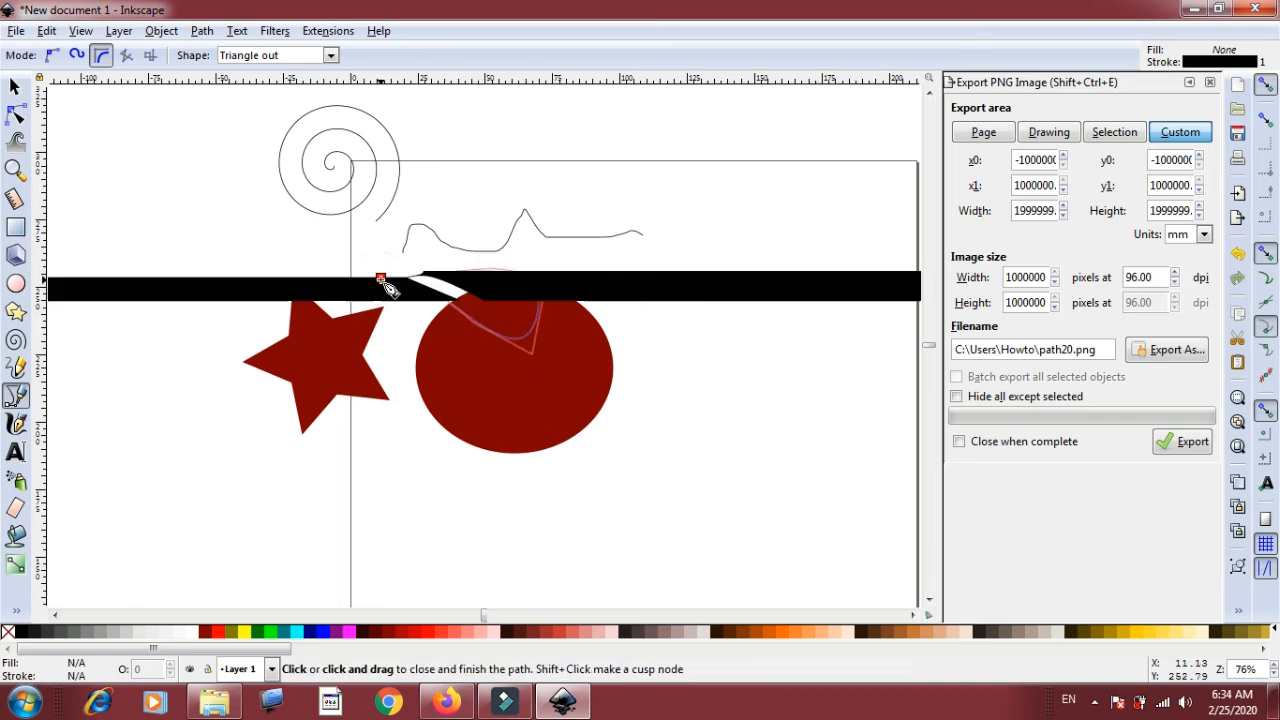
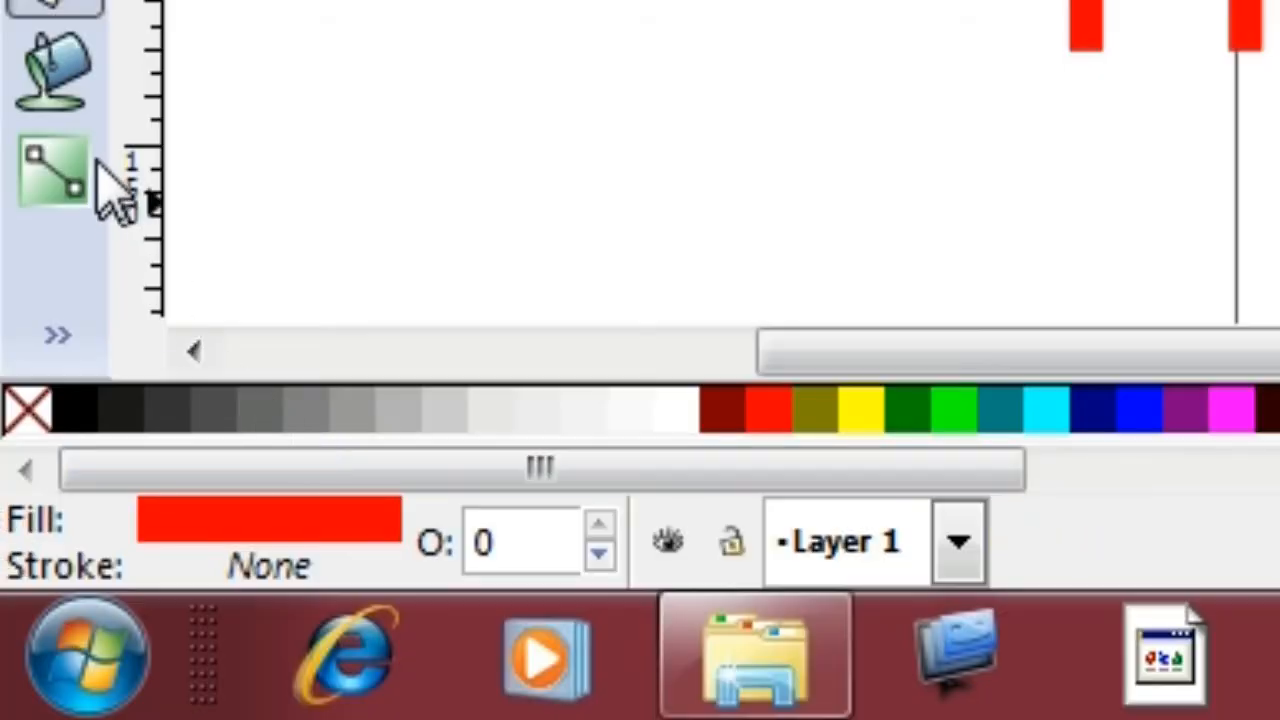
Bucket-fill the ellipse area behind the HowtoUs text with red, and refill it with a lighter muted red
click(88, 95)
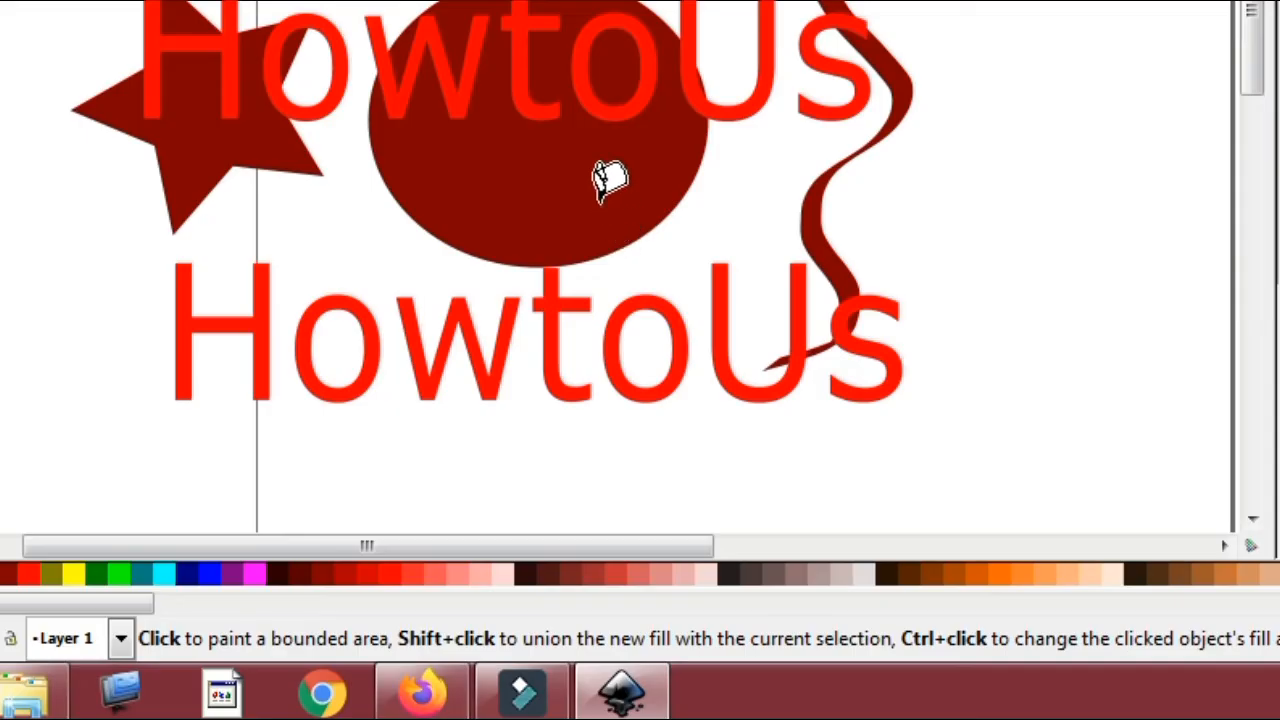
click(603, 182)
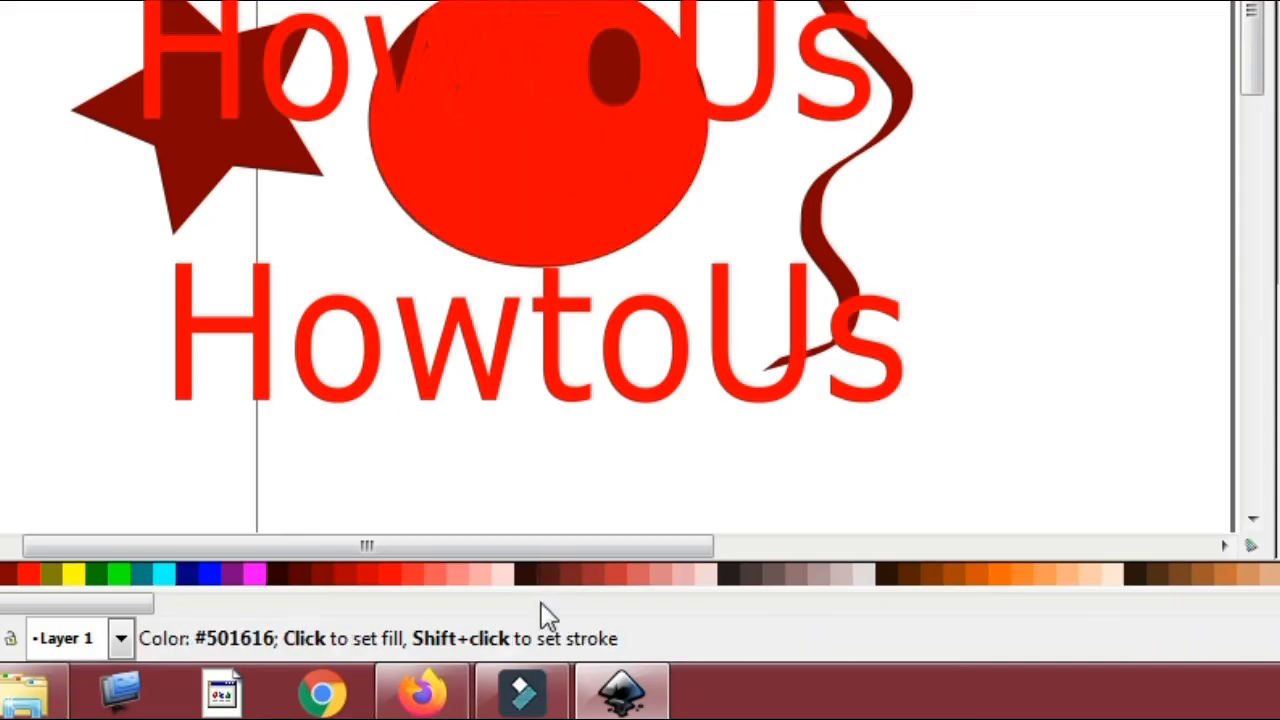
click(611, 573)
click(643, 160)
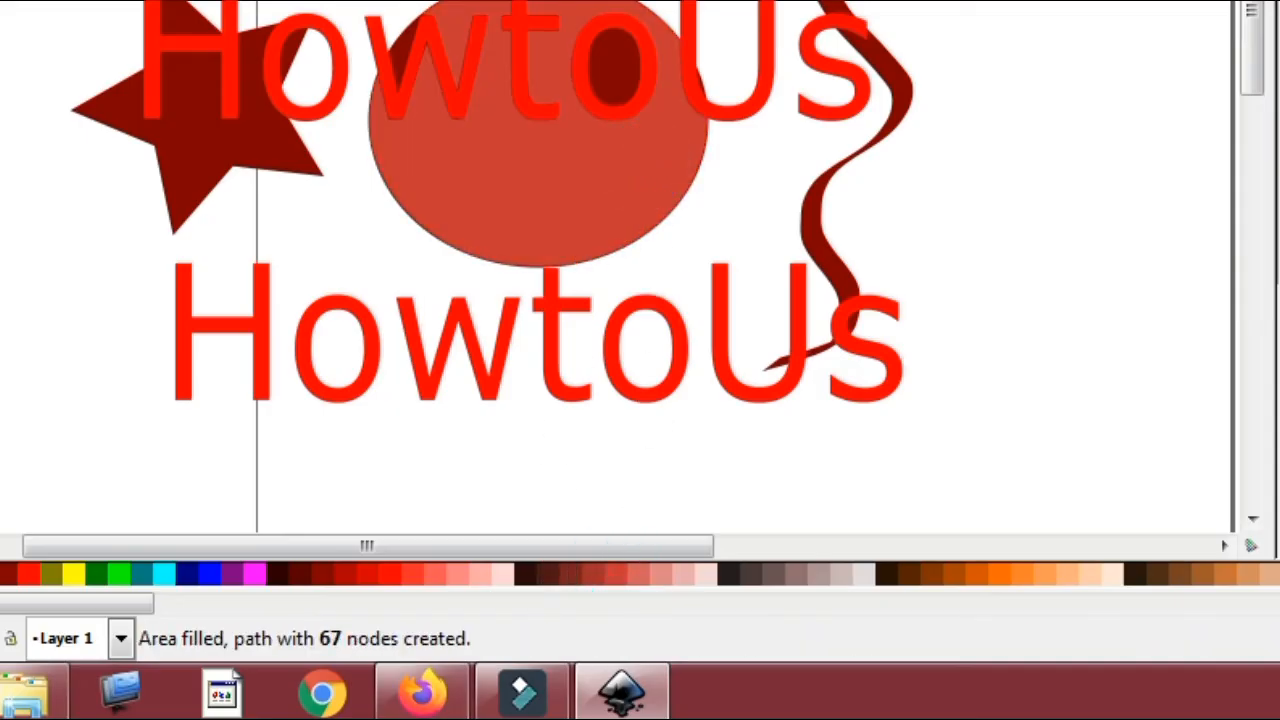
Bucket-fill the ellipse area behind the HowtoUs text with orange, including the letter o's inside, and refill the ellipse with yellow
click(1036, 573)
click(690, 210)
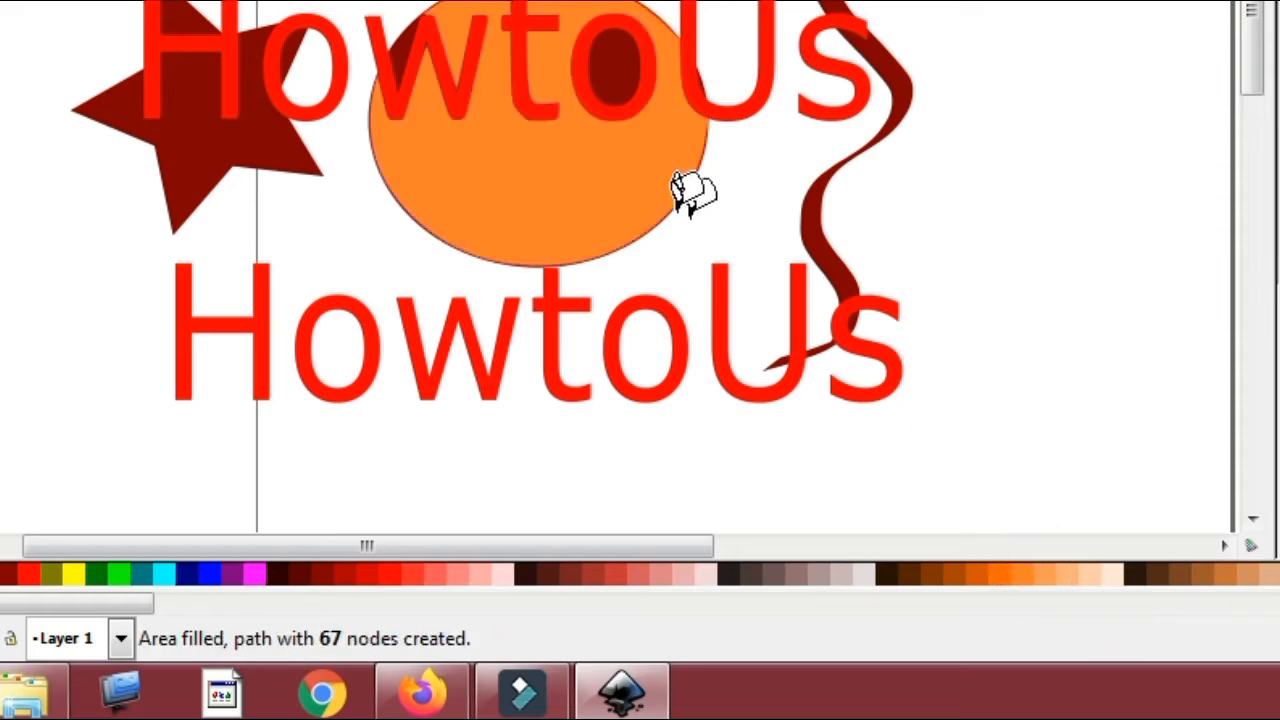
click(615, 84)
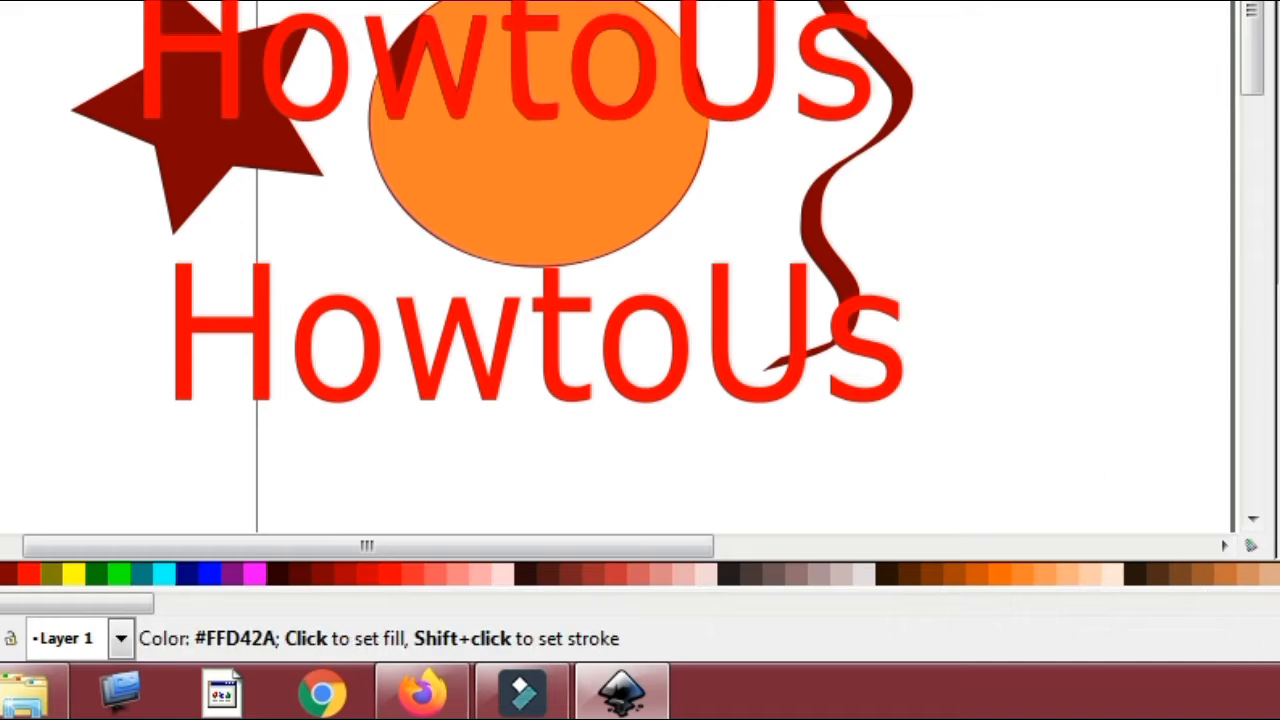
click(1245, 573)
click(548, 140)
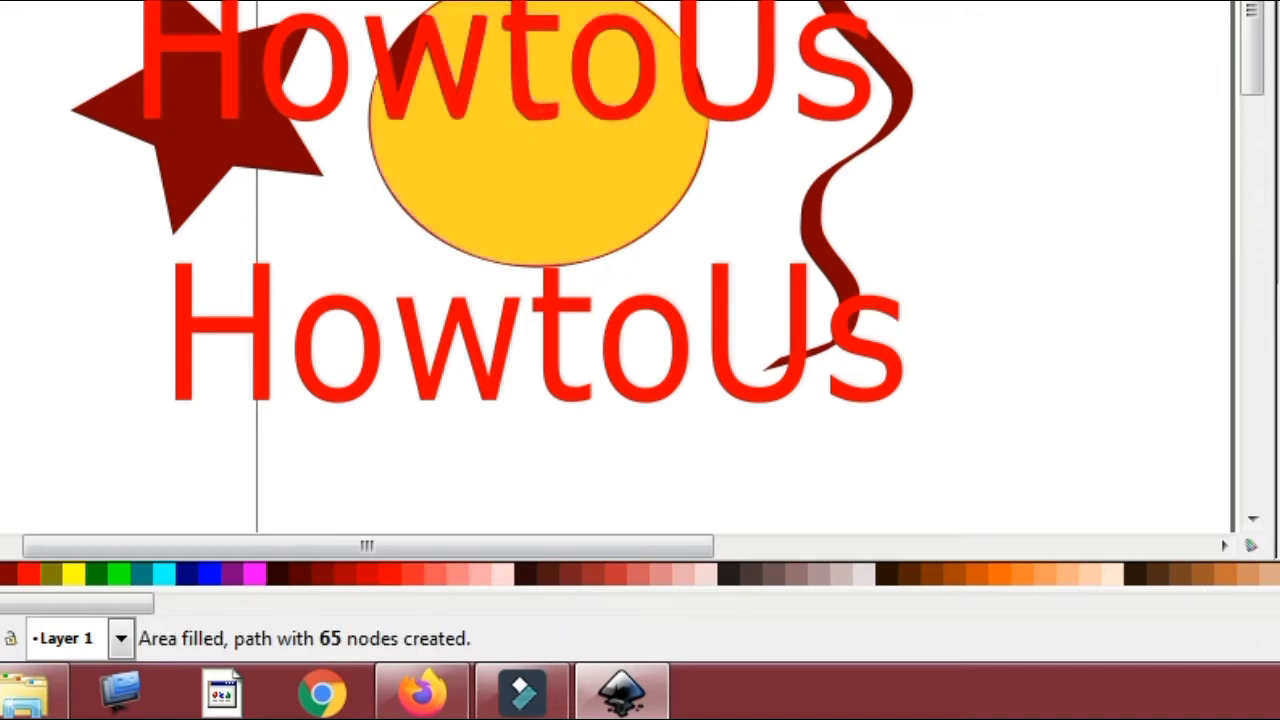
Apply a radial gradient to the yellow ellipse fill and stretch its outer handle past the ellipse's lower-right edge
click(155, 303)
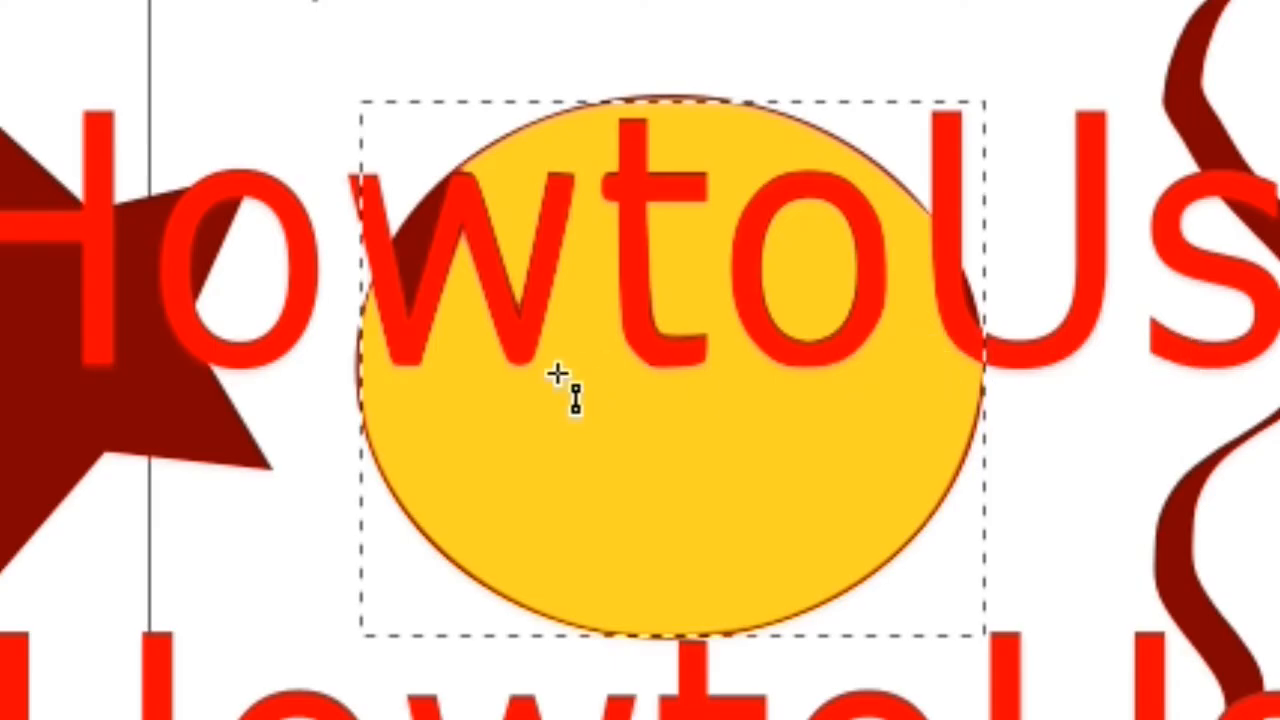
drag(557, 373, 688, 484)
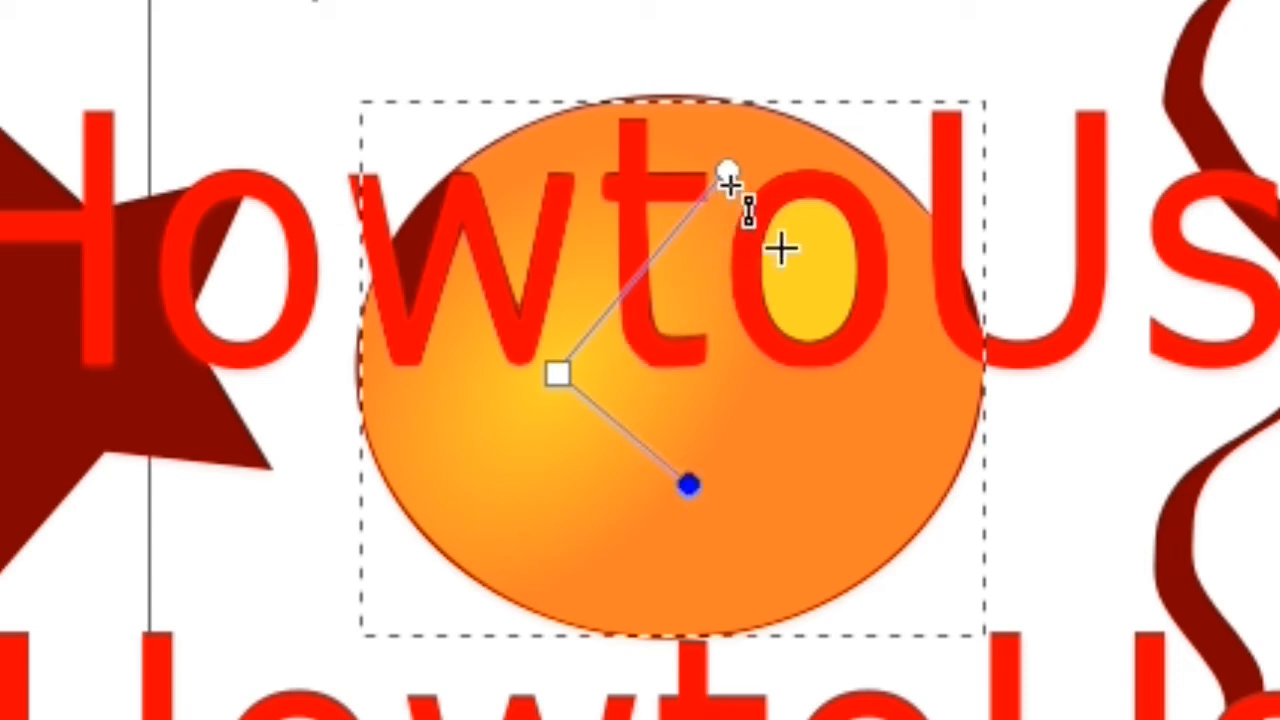
drag(720, 178, 1011, 493)
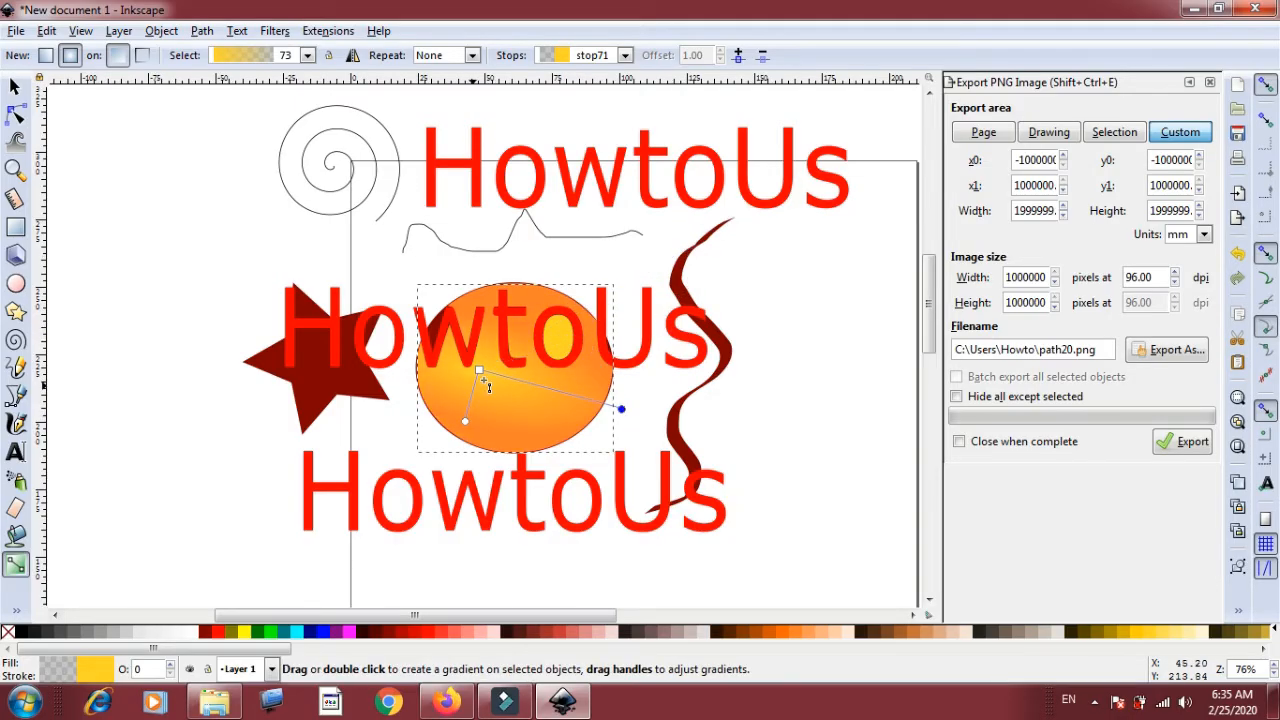
Recolour the ellipse's radial gradient with a red centre and a pale grey outer colour
click(479, 370)
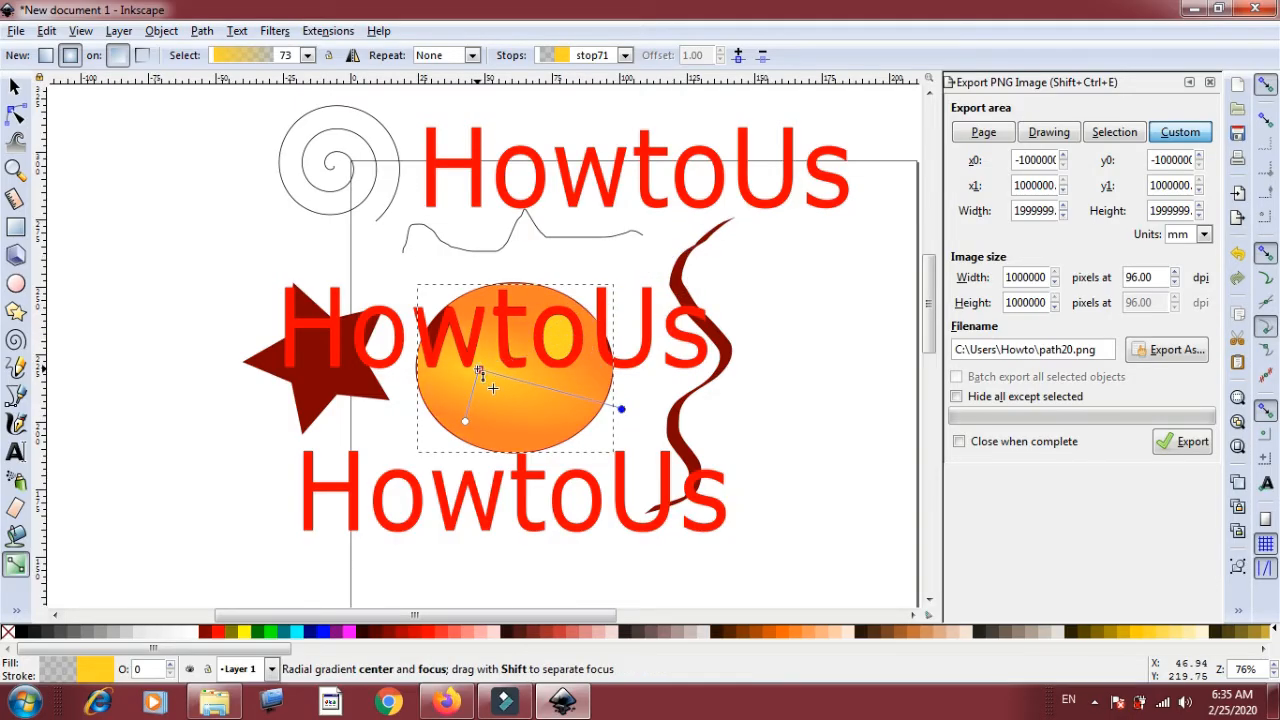
click(411, 631)
click(621, 409)
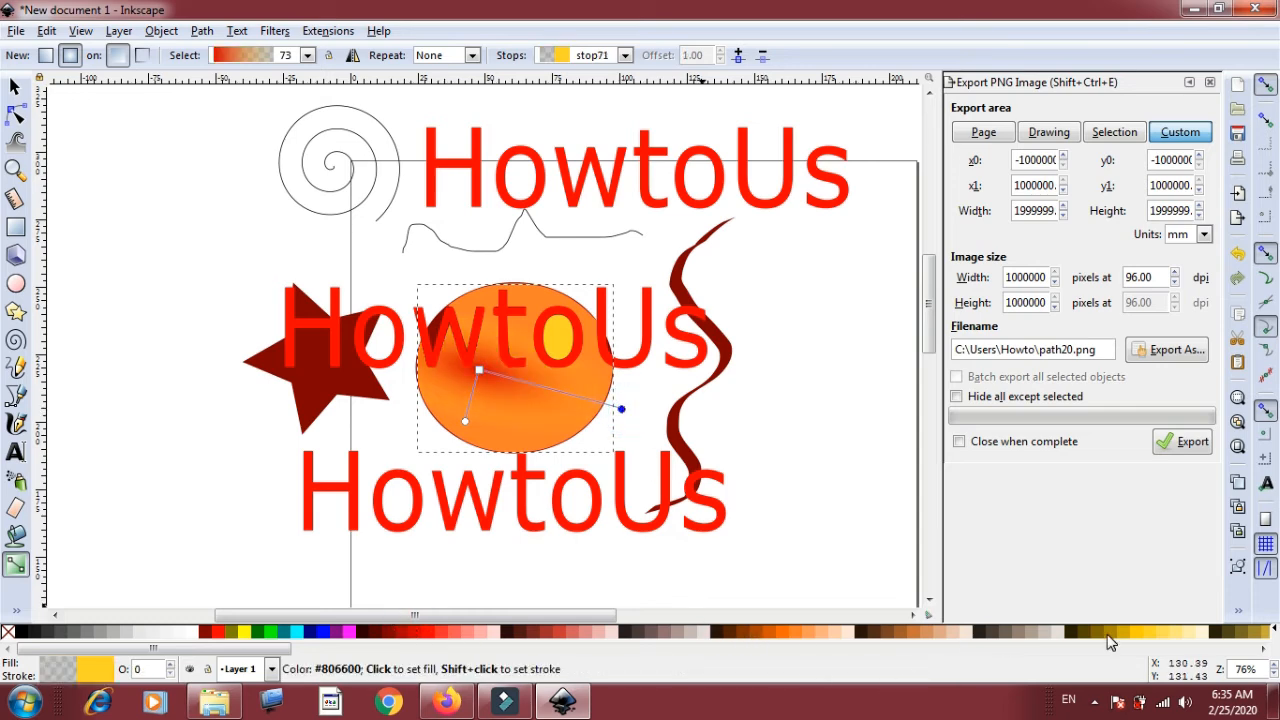
click(1055, 638)
Set the gradient's outer colour to blue, and reposition its centre slightly right and its short handle out past the ellipse's lower left
drag(480, 370, 508, 369)
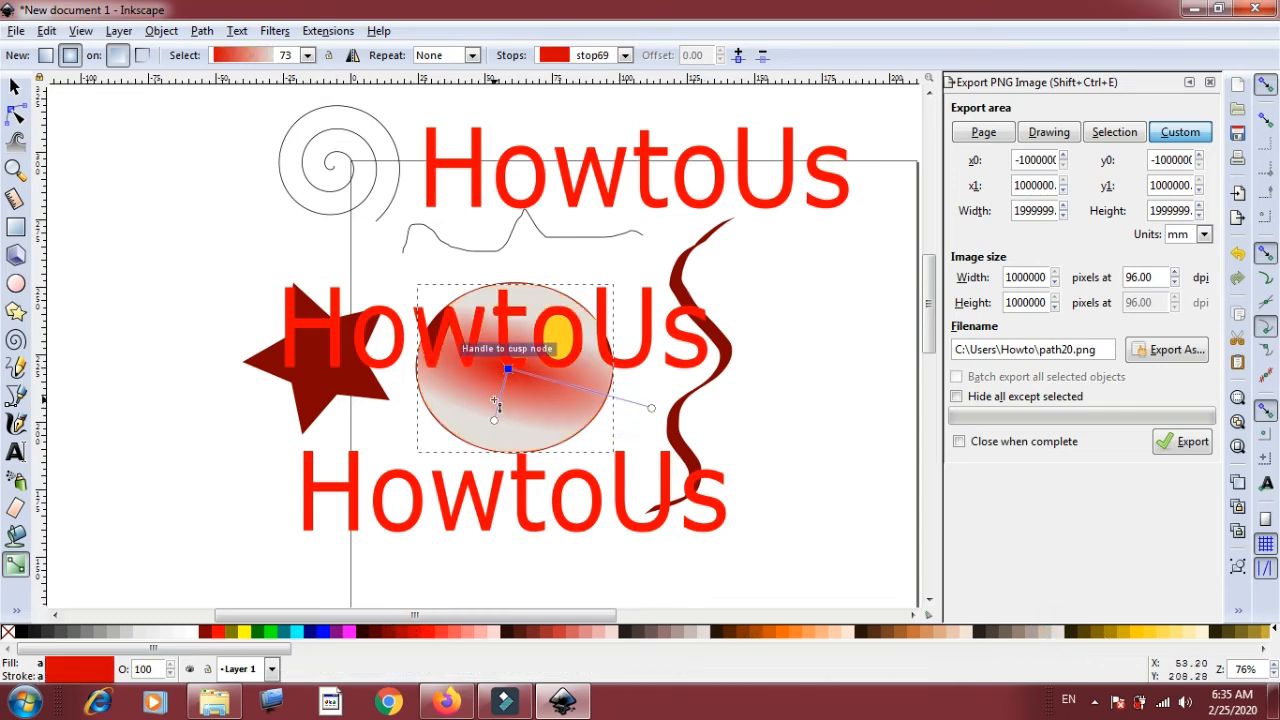
click(495, 421)
click(318, 631)
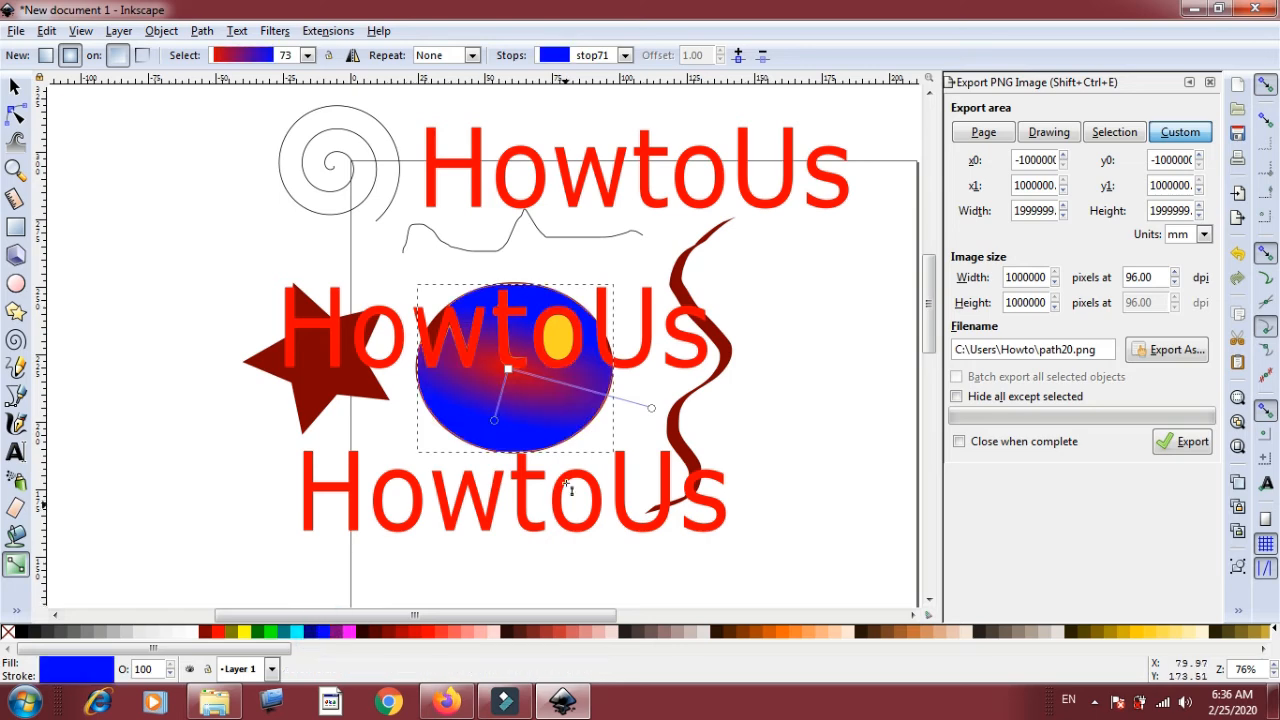
drag(494, 422, 395, 541)
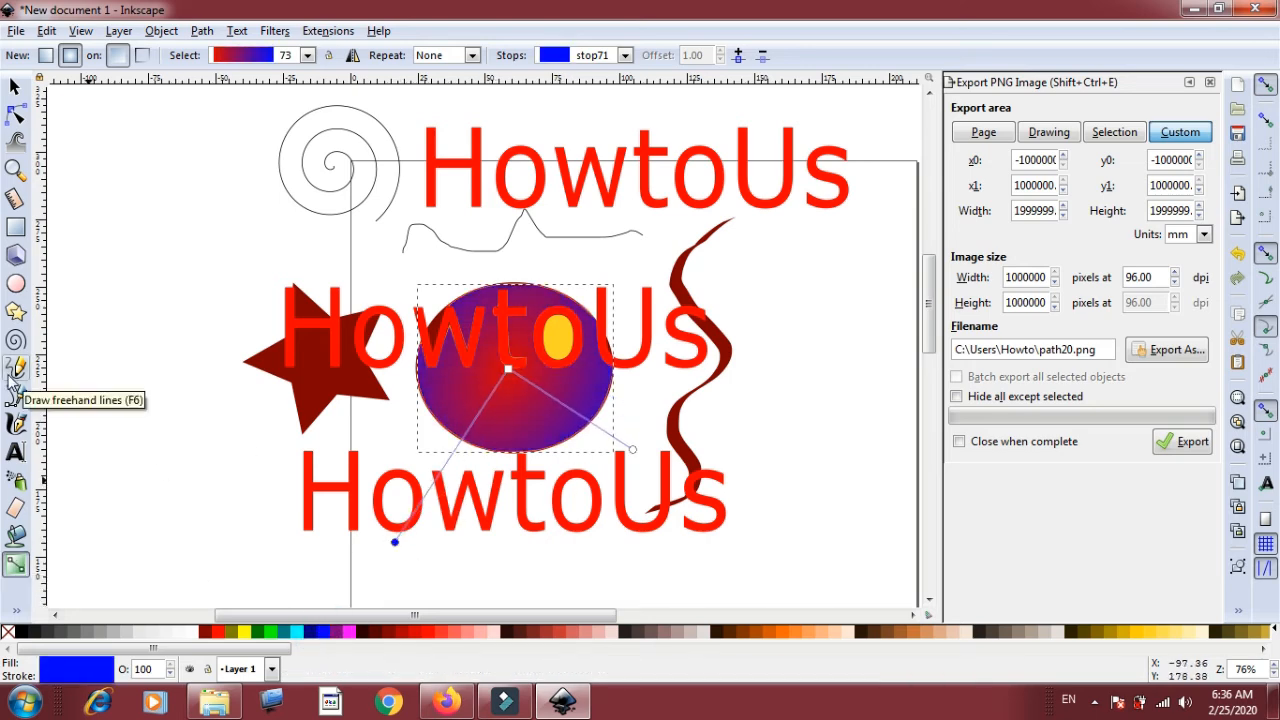
Reshape the wavy freehand line by pulling its start nodes out into a large curve around the spiral's lower left
click(14, 113)
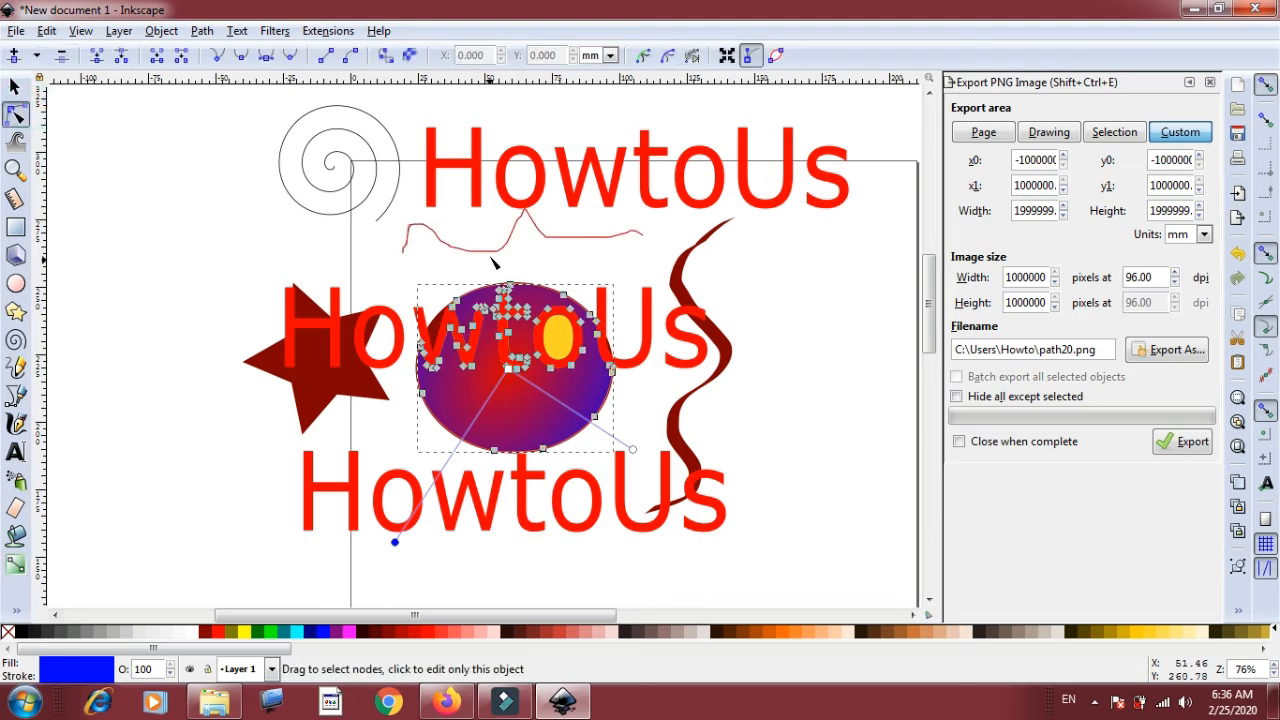
click(491, 250)
drag(405, 249, 383, 320)
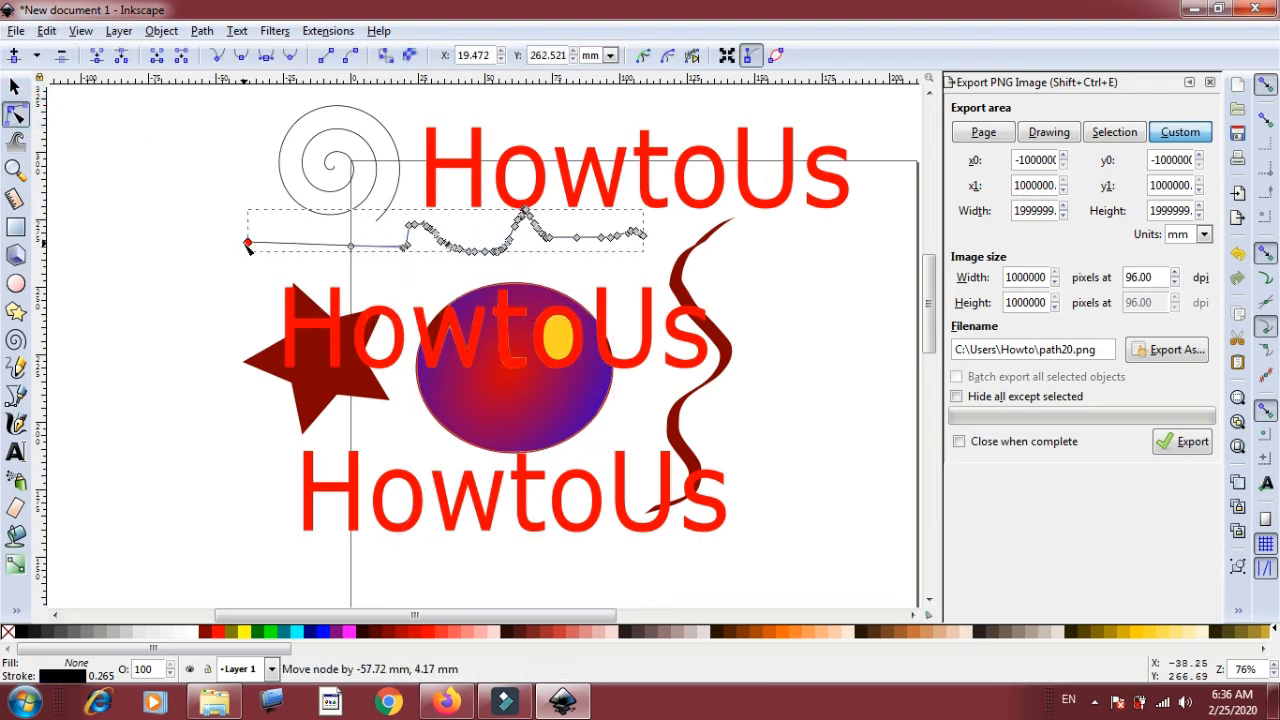
mouse_move(405, 250)
mouse_down()
mouse_move(448, 262)
mouse_move(429, 280)
mouse_move(333, 288)
mouse_move(275, 253)
mouse_up()
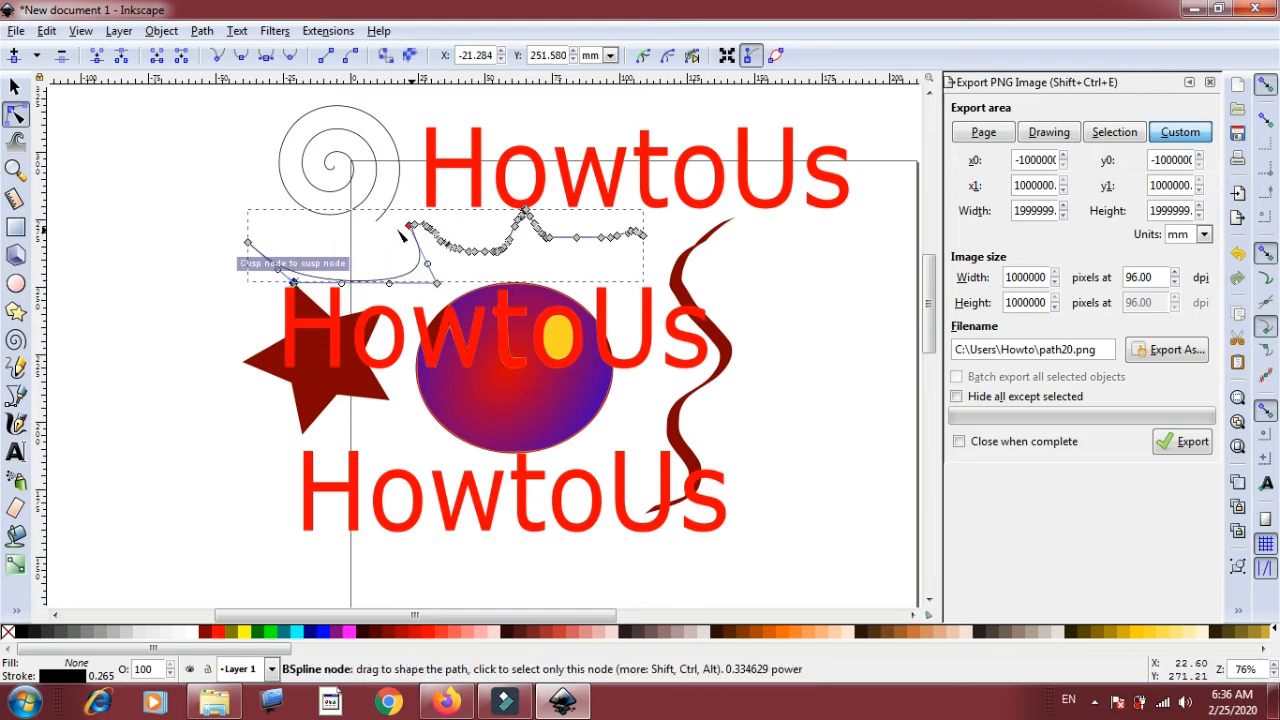
mouse_move(415, 229)
mouse_down()
mouse_move(340, 232)
mouse_move(404, 210)
mouse_move(399, 199)
mouse_up()
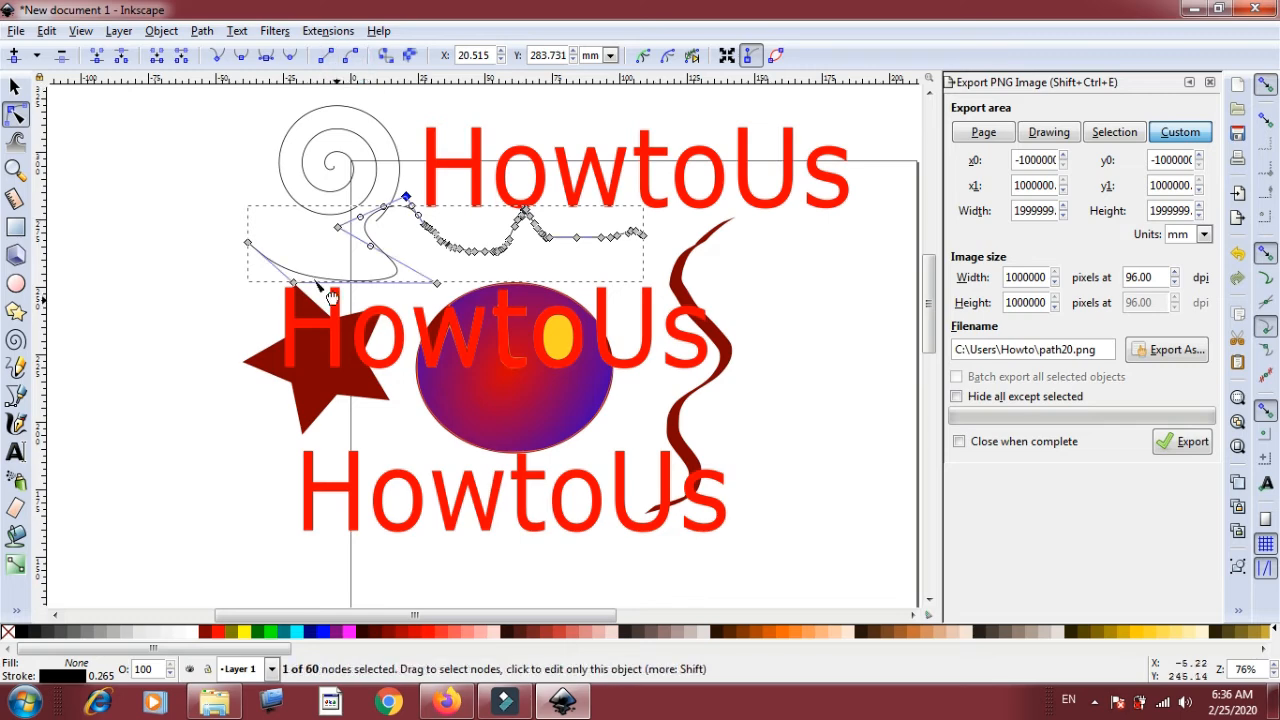
drag(247, 242, 157, 178)
drag(342, 285, 160, 322)
click(267, 56)
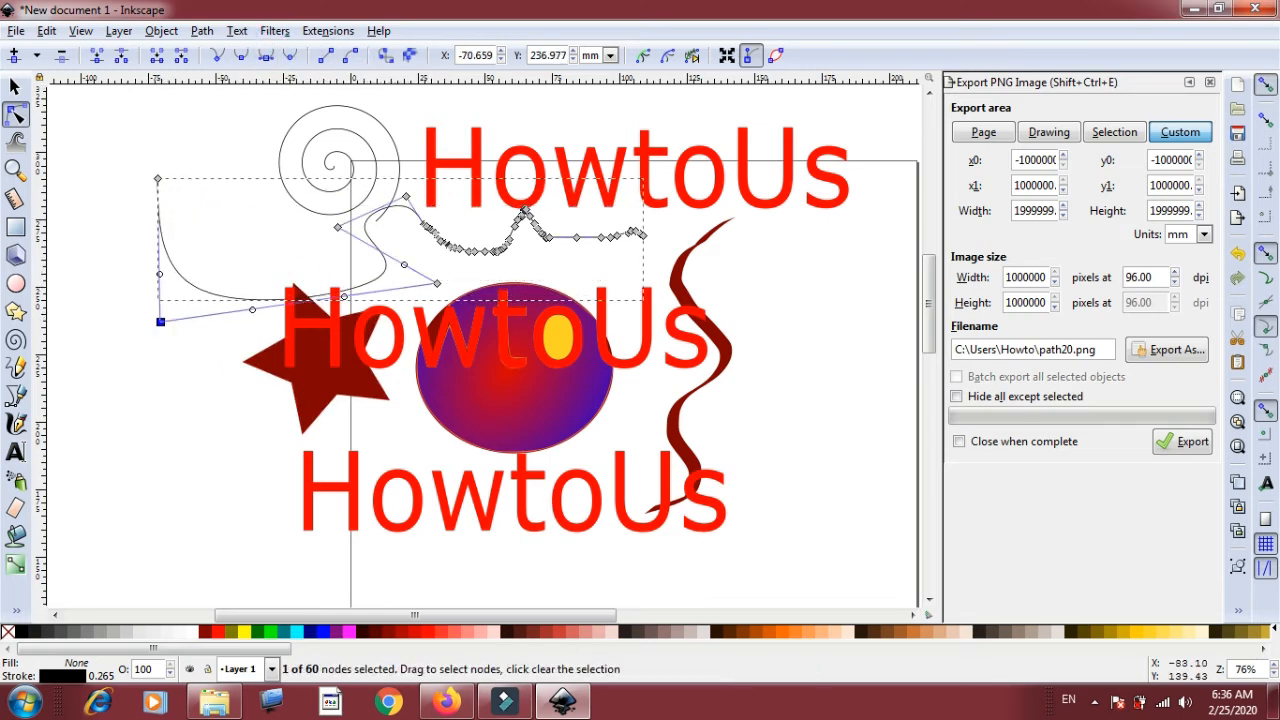
Measure distances and angles around the spiral and the star with the Measure tool
click(15, 199)
mouse_move(170, 154)
mouse_down()
mouse_move(805, 228)
mouse_move(695, 470)
mouse_move(430, 585)
mouse_move(622, 583)
mouse_move(610, 560)
mouse_move(758, 488)
mouse_move(800, 420)
mouse_move(457, 258)
mouse_move(350, 175)
mouse_move(200, 300)
mouse_move(180, 215)
mouse_move(265, 490)
mouse_move(342, 568)
mouse_move(257, 355)
mouse_move(445, 305)
mouse_move(666, 378)
mouse_move(207, 172)
mouse_up()
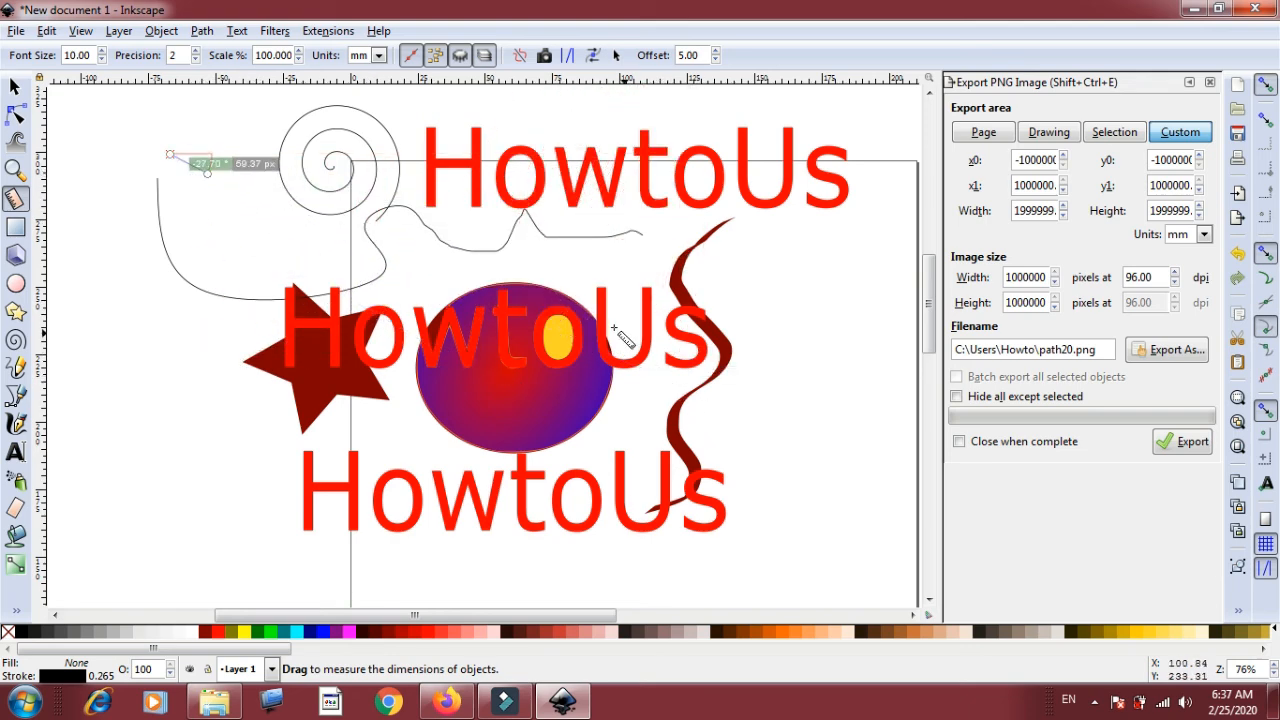
drag(600, 322, 340, 205)
drag(189, 372, 173, 390)
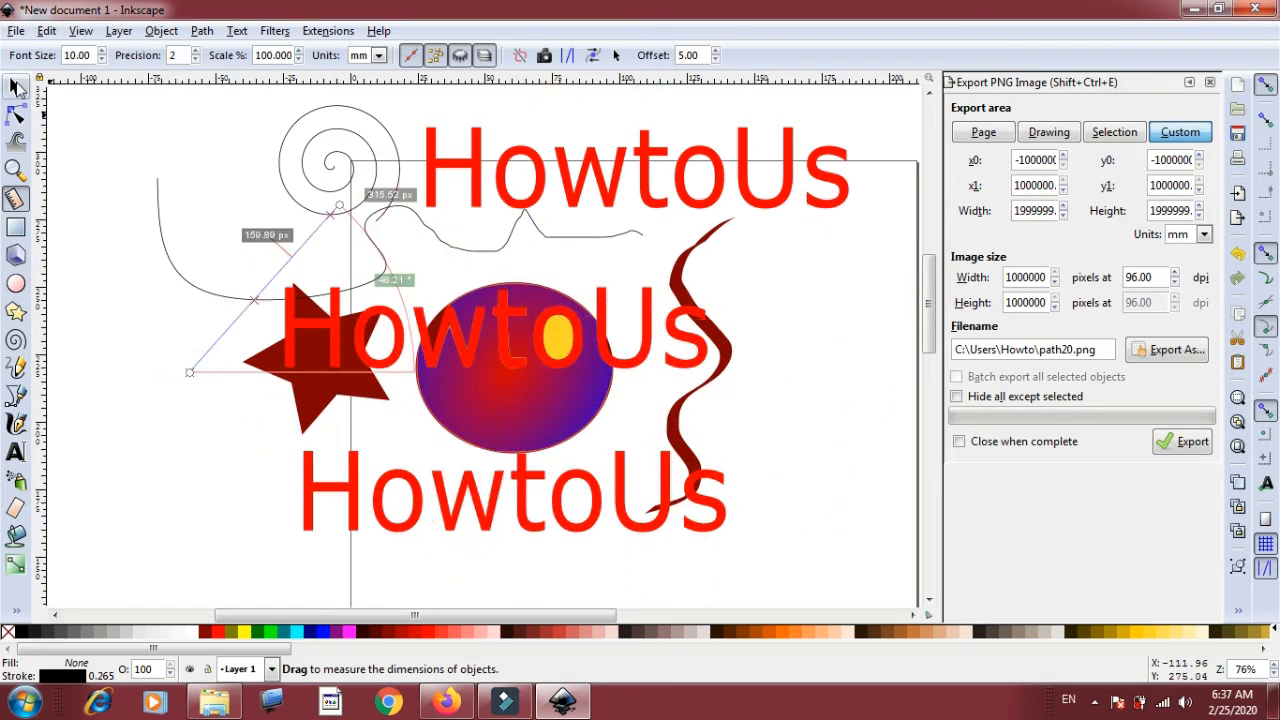
click(17, 87)
Draw a blue square left of the spiral and a 3D box left of the star
click(17, 226)
drag(186, 197, 272, 287)
click(17, 254)
drag(129, 349, 143, 402)
Move the 3D box between the spiral and the ellipse and rotate it so it slopes slightly upward to the right
click(15, 87)
drag(76, 372, 510, 292)
drag(395, 235, 372, 257)
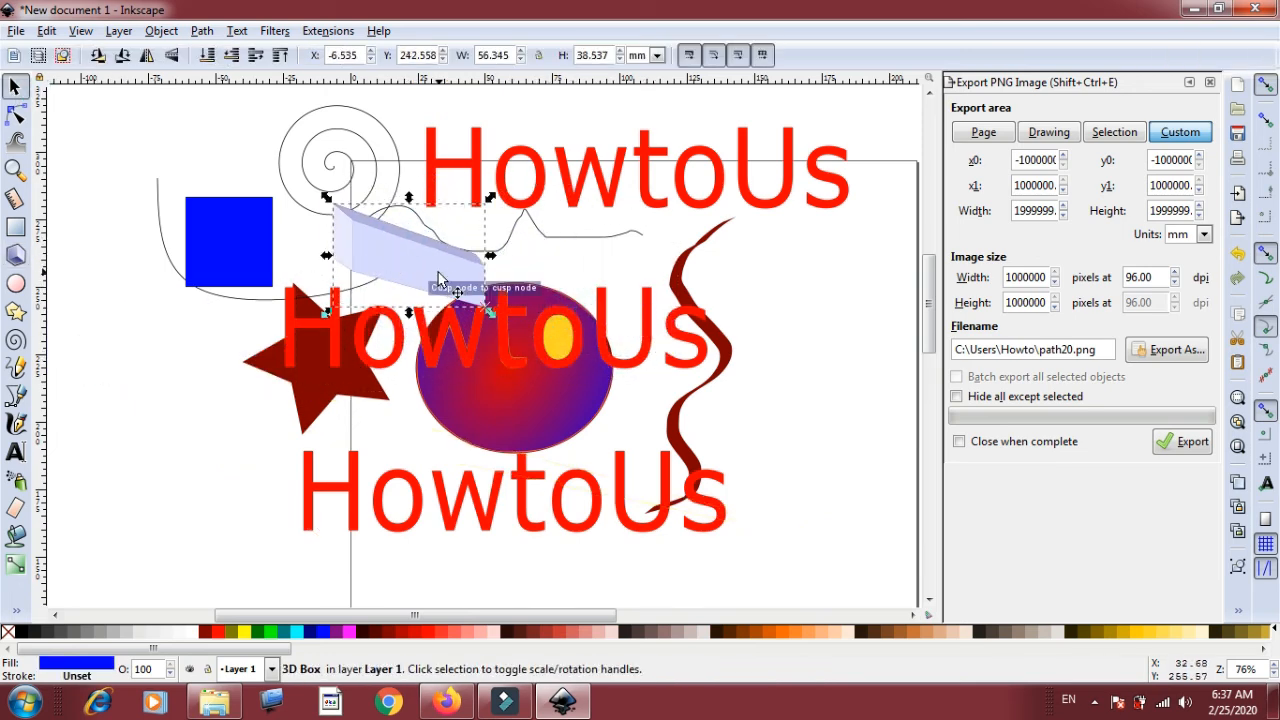
click(460, 272)
drag(492, 313, 522, 291)
Shift the wavy line to the right, and move the top HowtoUs text and the spiral to the left
click(590, 255)
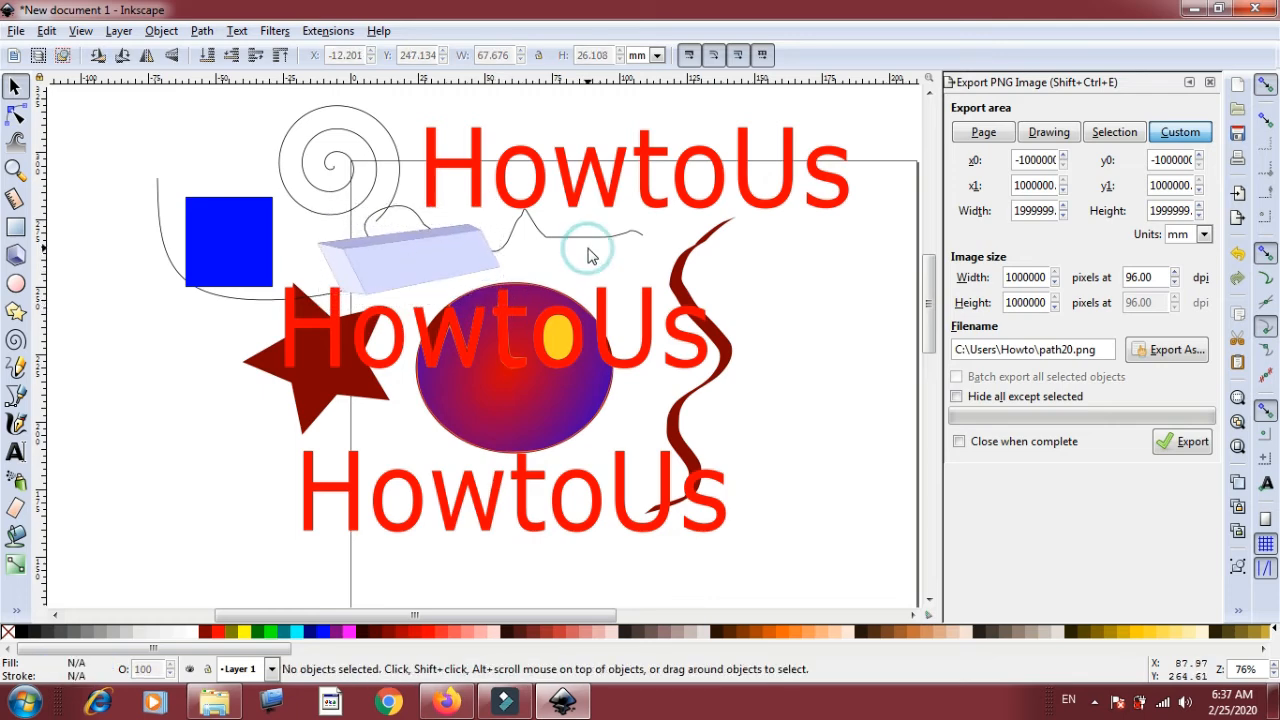
mouse_move(580, 238)
mouse_down()
mouse_move(571, 243)
mouse_move(657, 243)
mouse_move(610, 237)
mouse_up()
drag(540, 165, 465, 178)
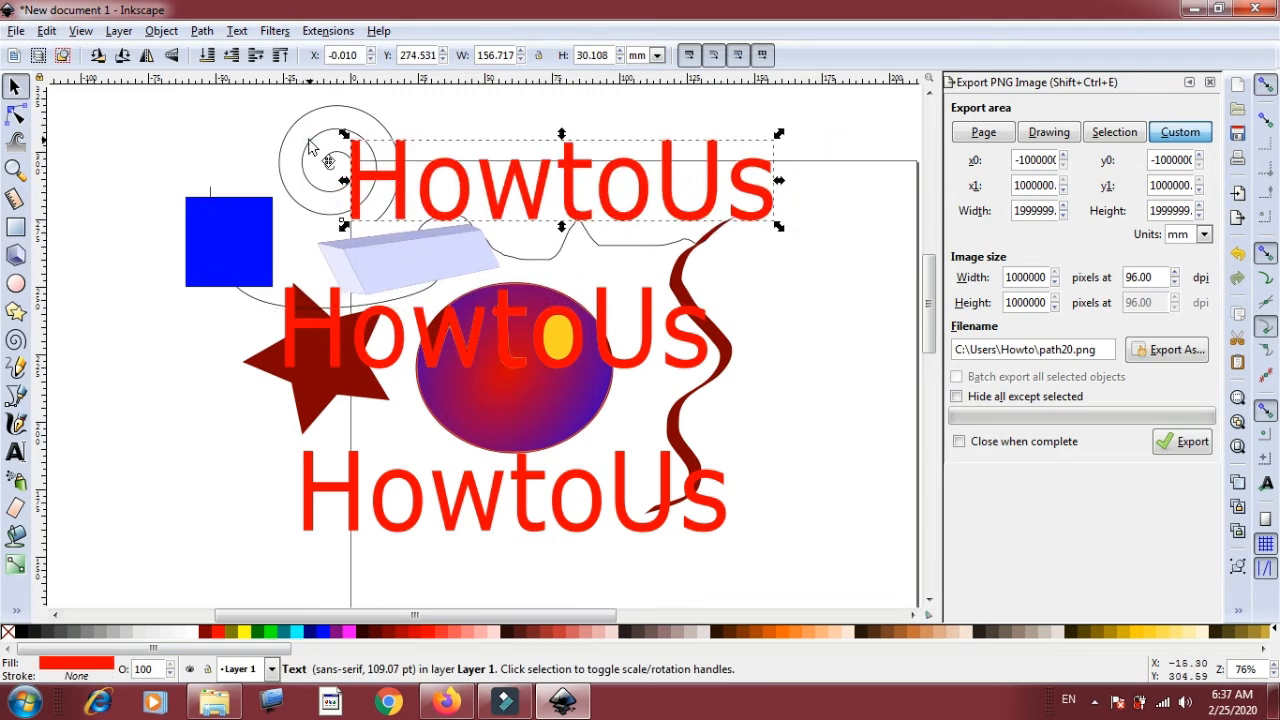
drag(310, 147, 165, 150)
drag(570, 200, 532, 192)
Rotate the dark red ribbon to lie horizontally and place it across the gradient ellipse and the middle HowtoUs text
click(857, 255)
mouse_move(684, 333)
mouse_down()
mouse_move(766, 291)
mouse_move(797, 333)
mouse_up()
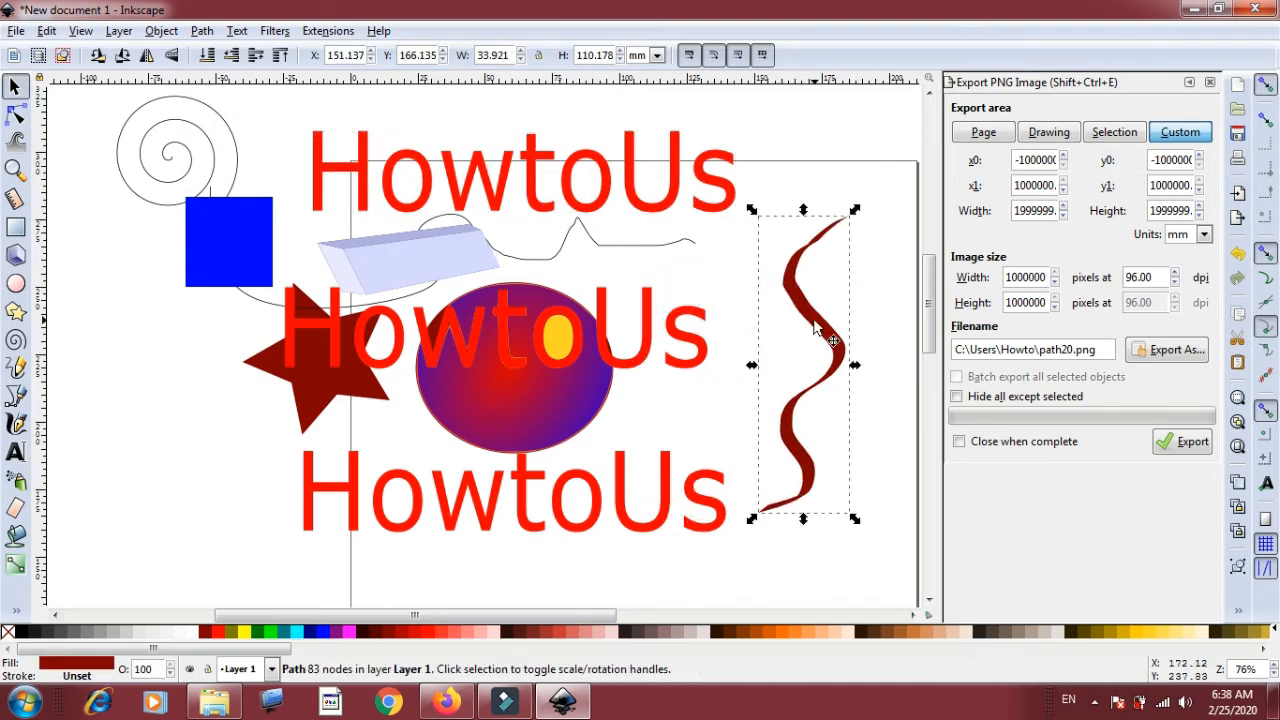
key(s)
mouse_move(751, 211)
mouse_down()
mouse_move(686, 400)
mouse_move(671, 397)
mouse_up()
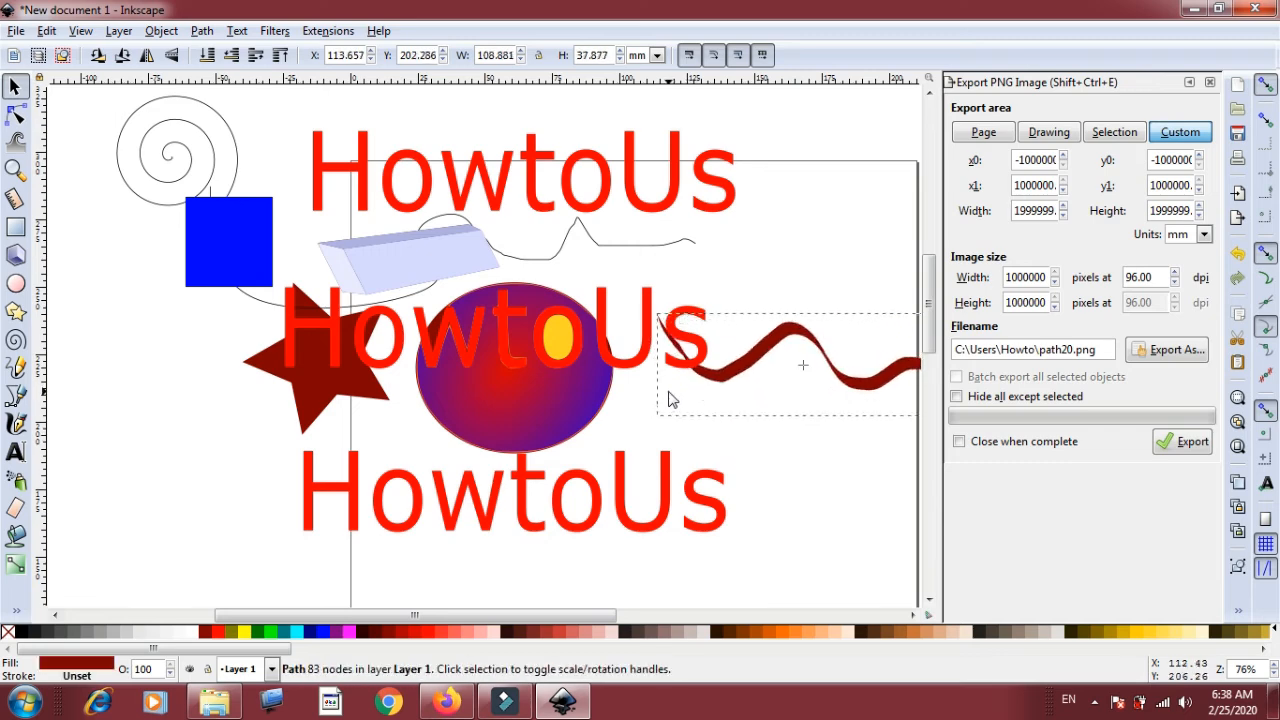
mouse_move(824, 366)
mouse_down()
mouse_move(557, 278)
mouse_move(636, 288)
mouse_up()
click(768, 372)
Move the middle HowtoUs text below the bottom one, and move the gradient-filled ellipse to the upper right
mouse_move(697, 349)
mouse_down()
mouse_move(829, 473)
mouse_move(715, 585)
mouse_up()
mouse_move(608, 365)
mouse_down()
mouse_move(736, 350)
mouse_move(897, 214)
mouse_move(876, 203)
mouse_move(868, 265)
mouse_move(790, 267)
mouse_up()
click(768, 250)
drag(762, 308, 736, 332)
Lower the gradient ellipse behind the ribbon, and move the upper orange ellipse left behind the square, star and 3D box
right_click(736, 332)
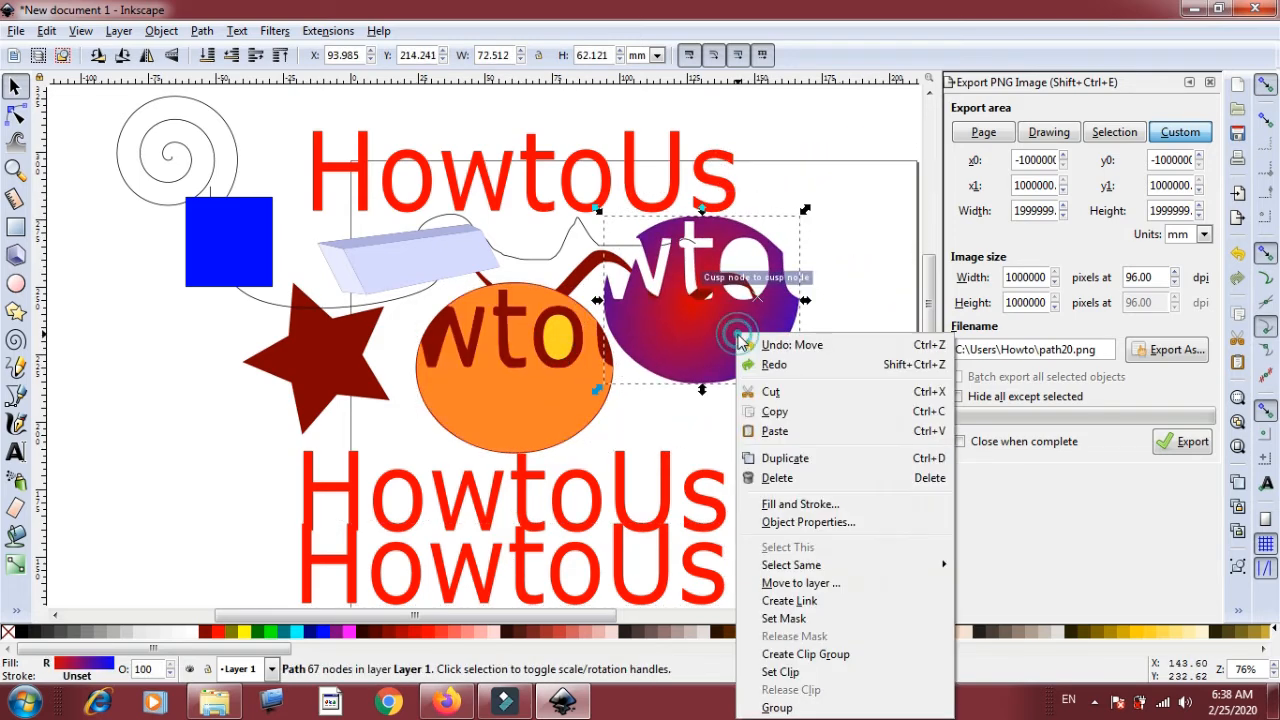
click(855, 147)
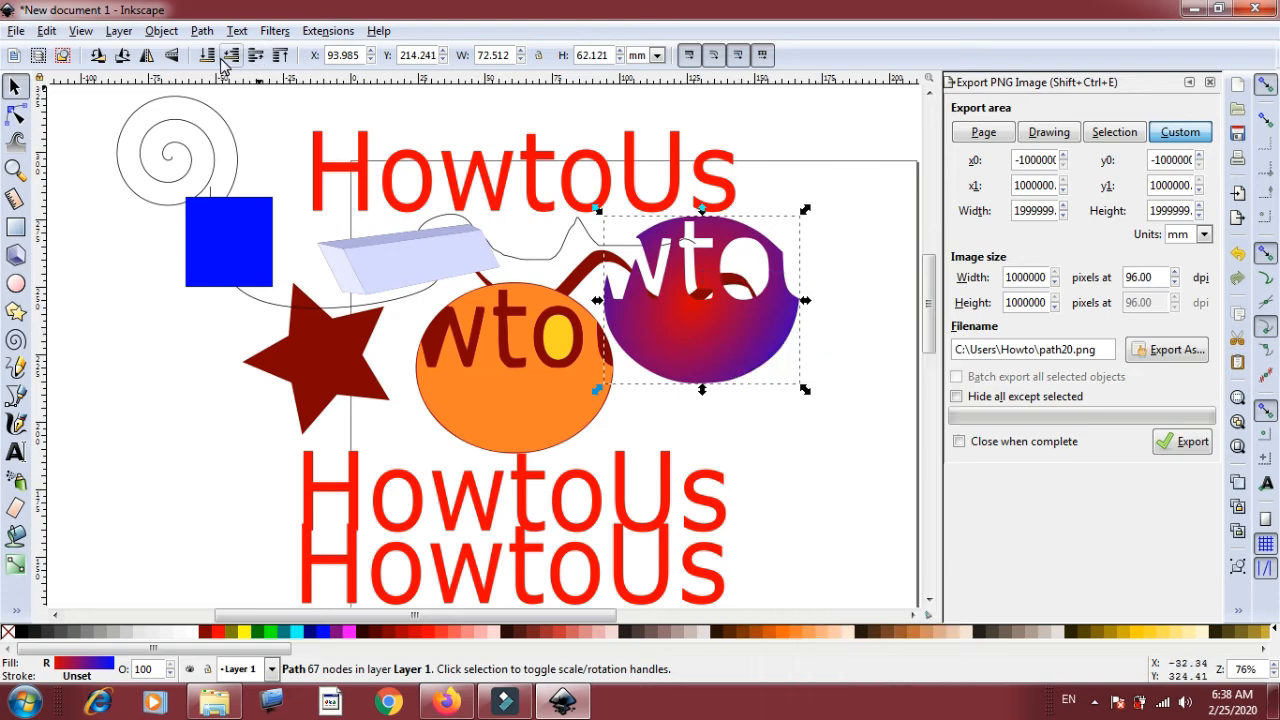
click(808, 440)
drag(580, 388, 368, 312)
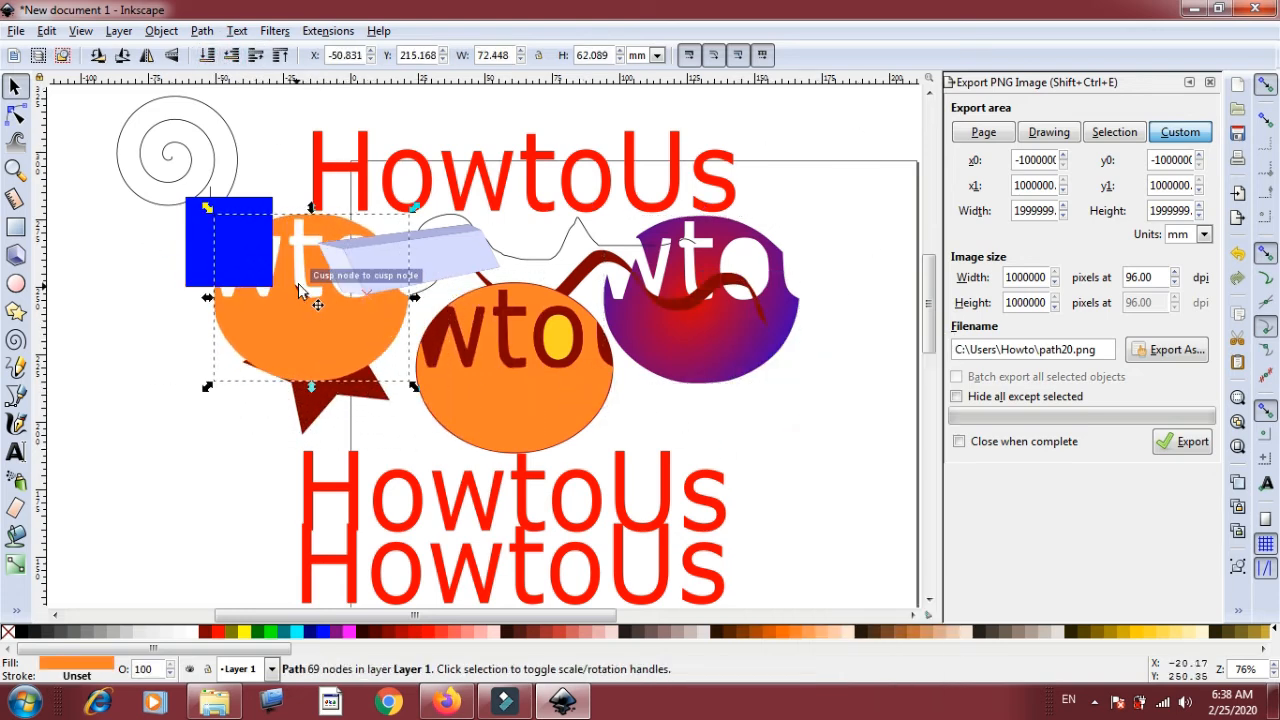
click(238, 57)
Move the two lower HowtoUs texts up among the ellipses and lower them behind the other shapes
mouse_move(697, 492)
mouse_down()
mouse_move(669, 254)
mouse_move(697, 270)
mouse_up()
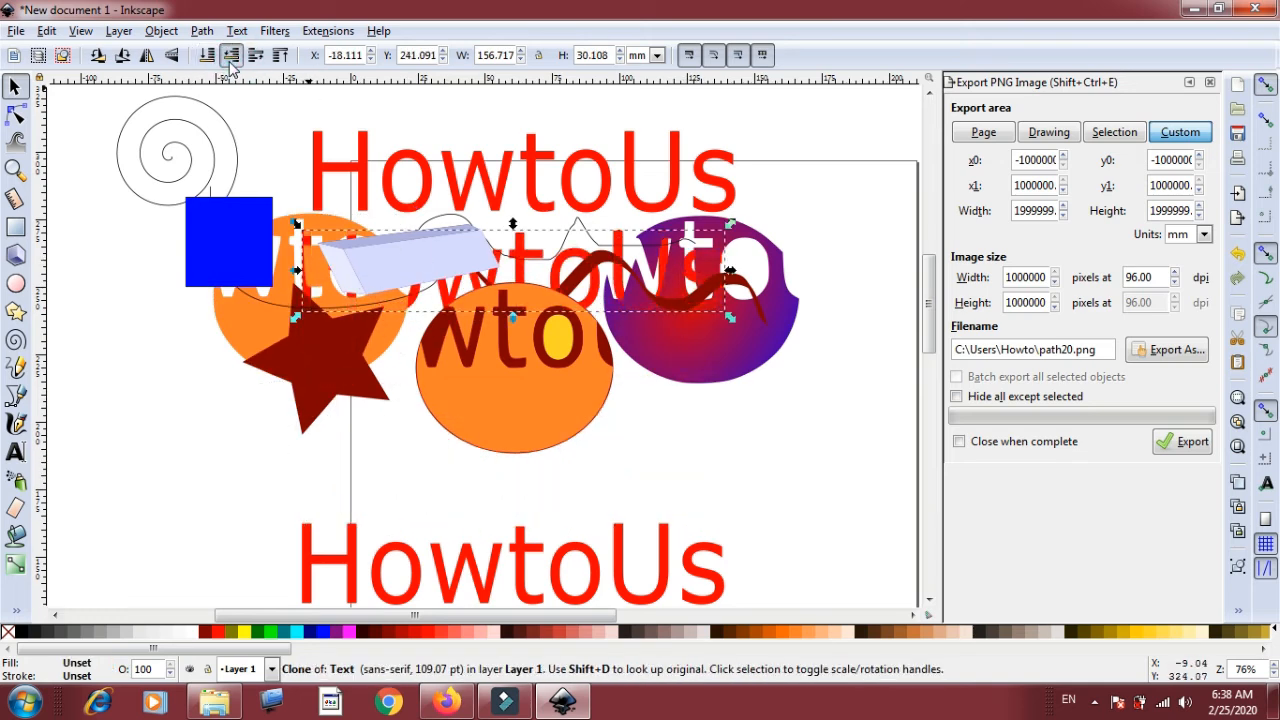
drag(660, 596, 680, 392)
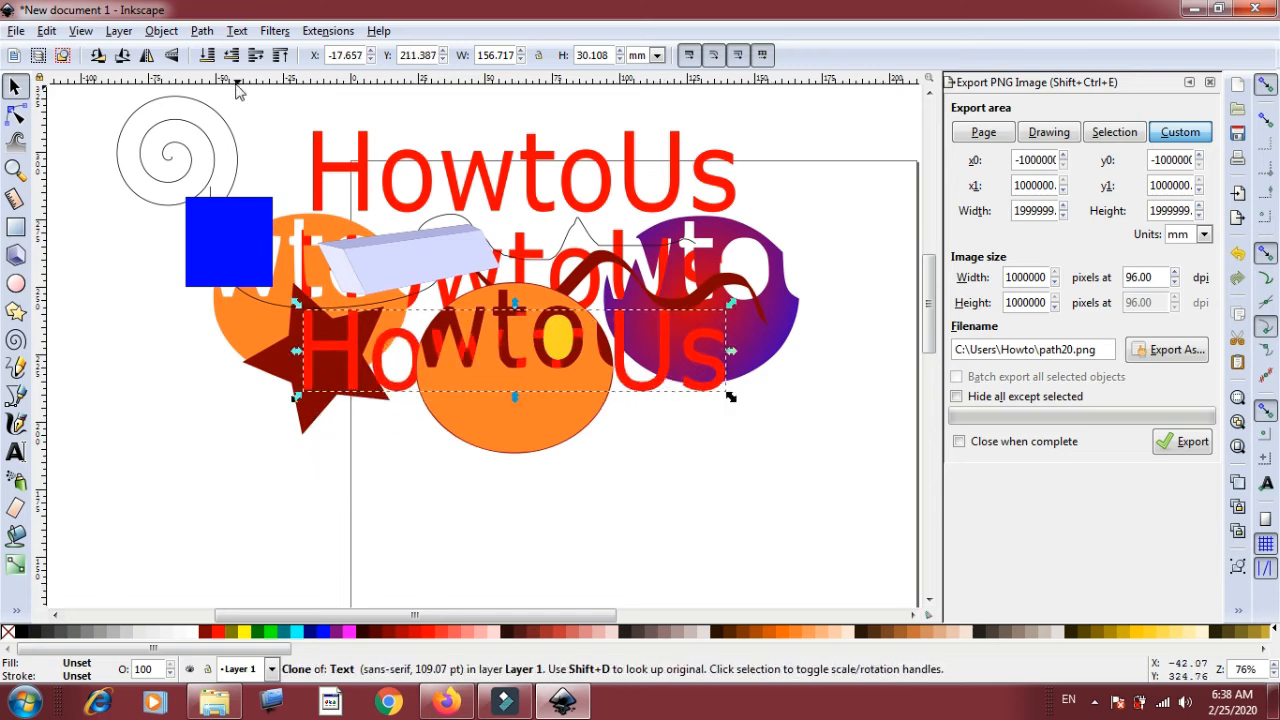
click(232, 57)
click(588, 530)
Move the spiral beside the top HowtoUs text and the blue square onto the lower left of the central orange ellipse
drag(211, 143, 291, 151)
drag(238, 251, 460, 419)
click(338, 416)
Draw a small blue polygon with 3 corners on the central orange ellipse
click(16, 311)
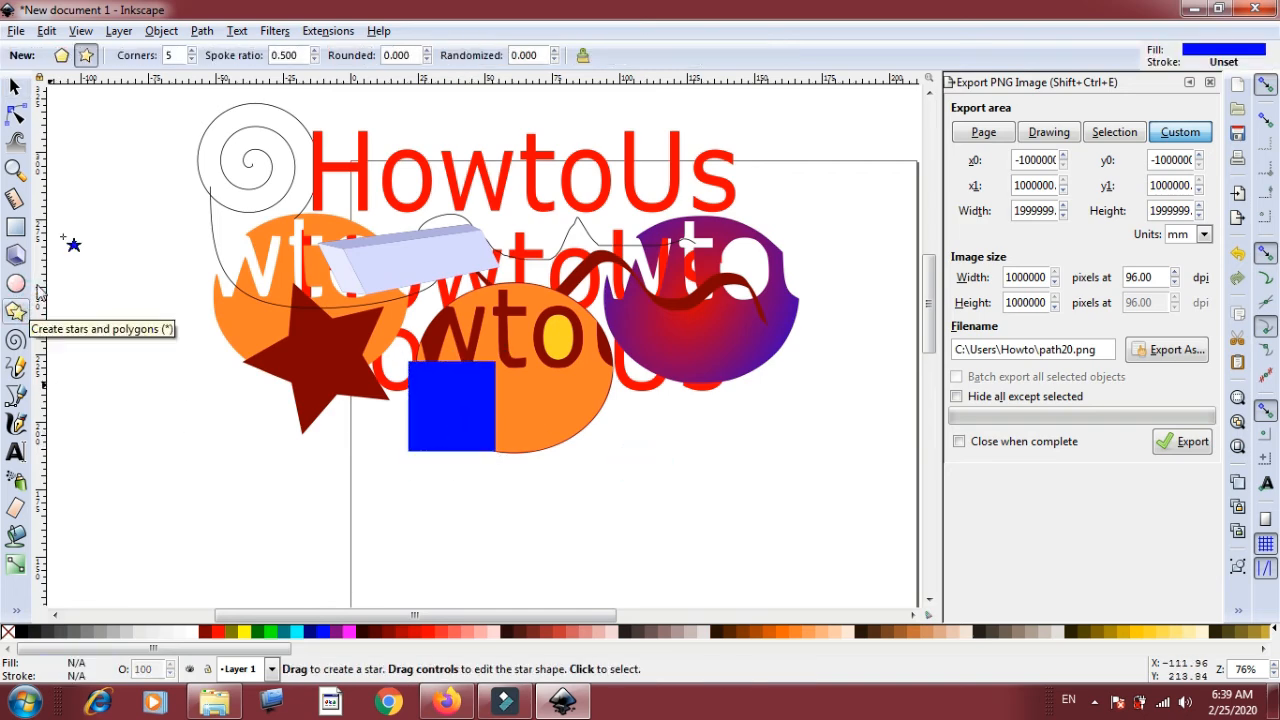
click(62, 56)
drag(546, 390, 564, 410)
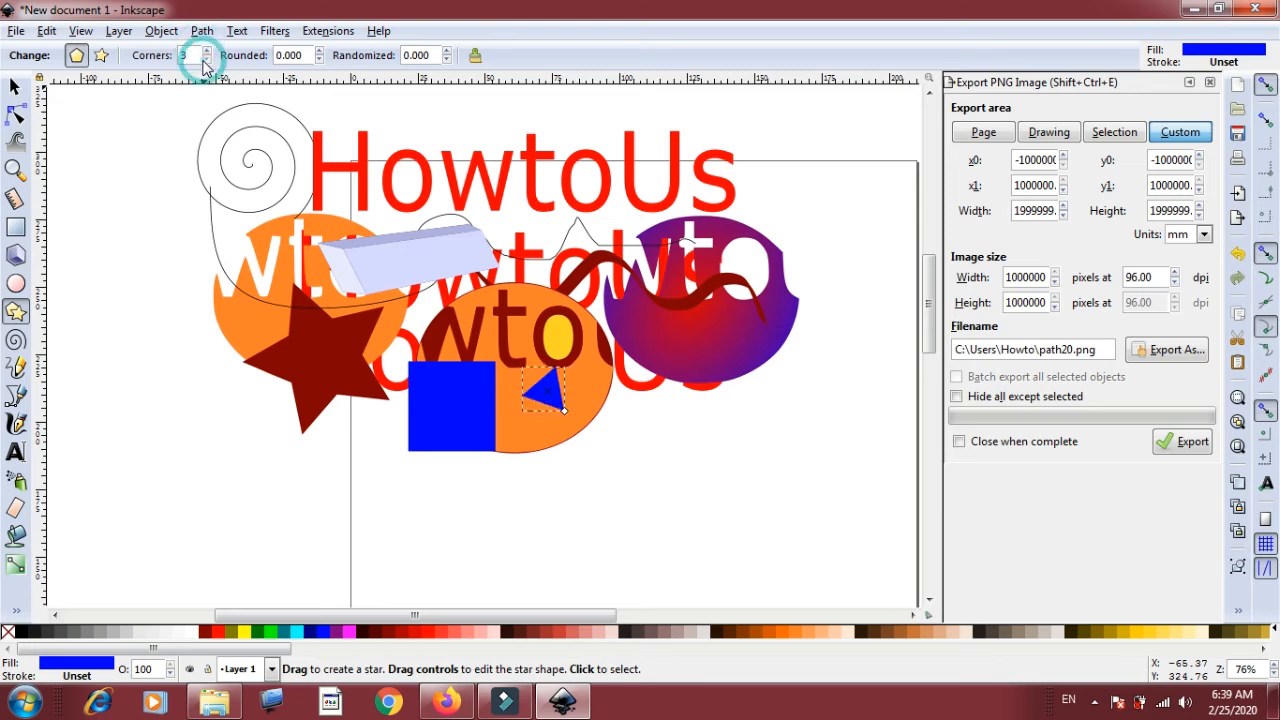
Enlarge the blue triangle to about 35 by 39 mm and move it up slightly beside the square
click(15, 87)
drag(566, 412, 620, 510)
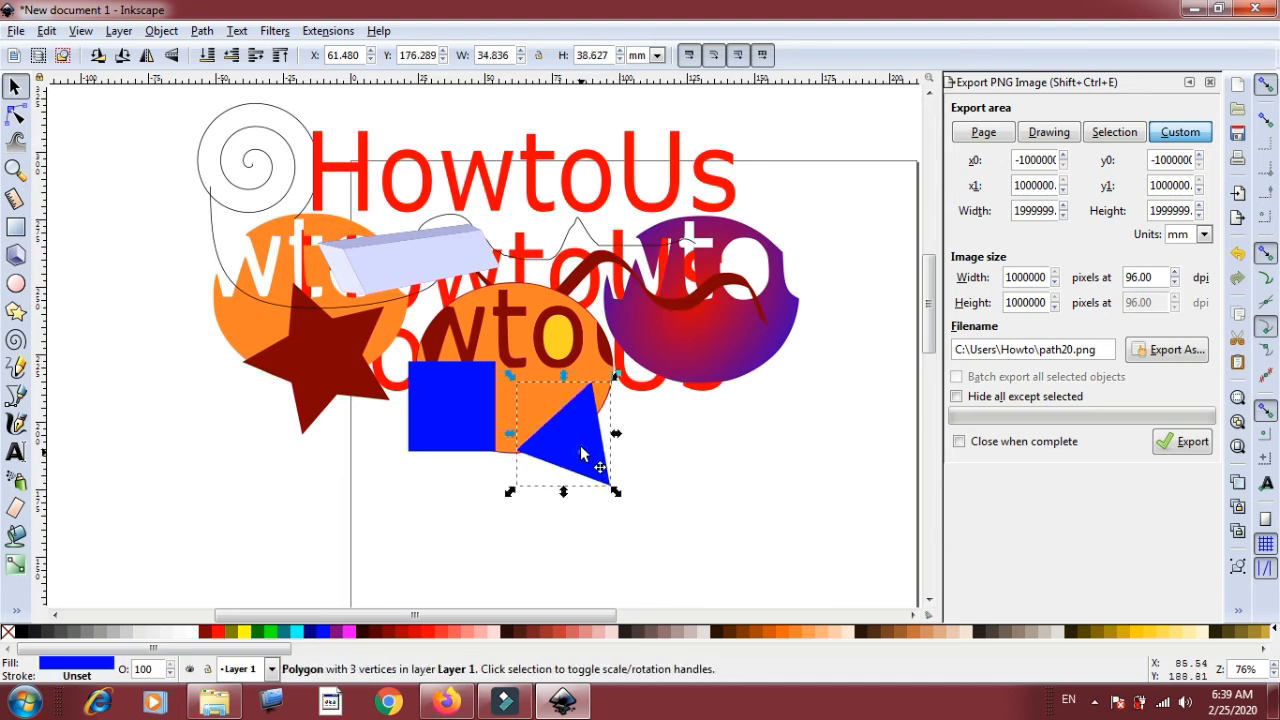
drag(581, 457, 580, 432)
click(89, 486)
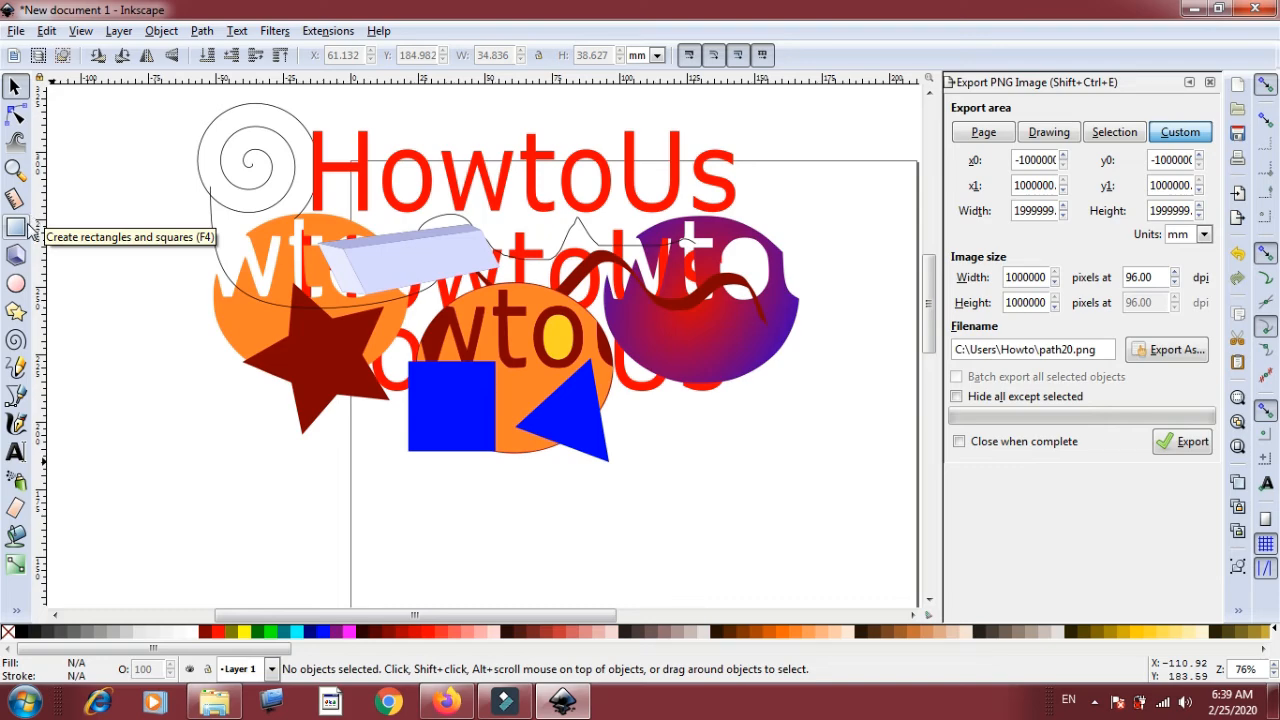
Shift the whole group of shapes and texts right and down onto the page, and bring the spiral along beside the top text
drag(149, 105, 870, 505)
drag(741, 352, 803, 440)
drag(263, 137, 318, 220)
drag(477, 622, 537, 622)
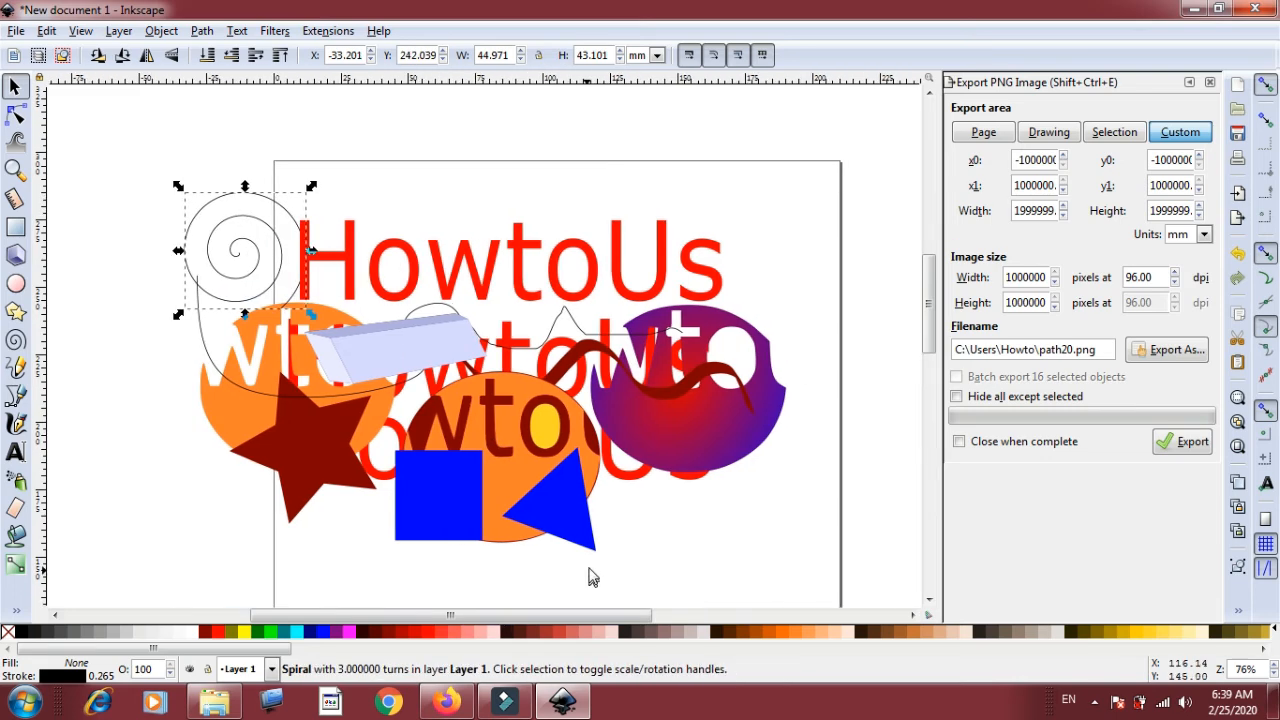
Select all the shapes and texts and remove them from the page
click(818, 545)
drag(82, 144, 790, 580)
right_click(718, 468)
click(754, 220)
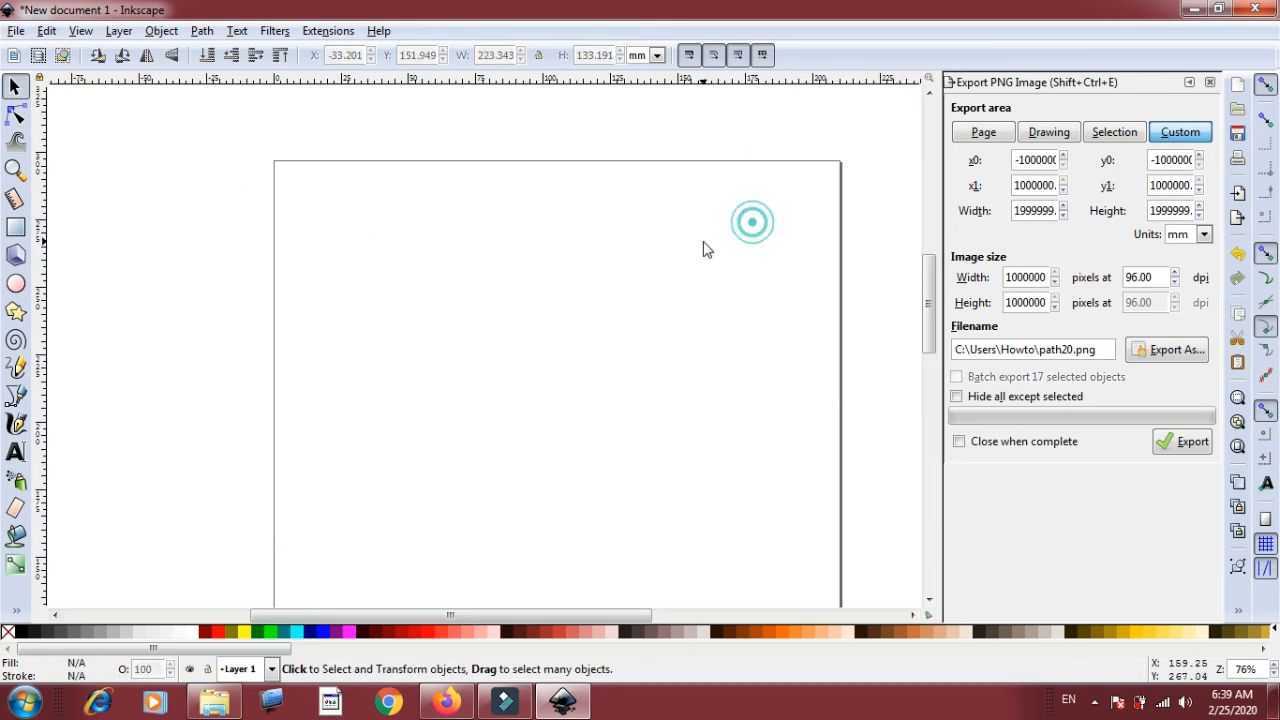
Draw a large blue circle on the page and a smaller red one at its upper left with radii of about 22 mm
click(16, 283)
drag(366, 222, 633, 475)
drag(208, 179, 330, 297)
click(424, 632)
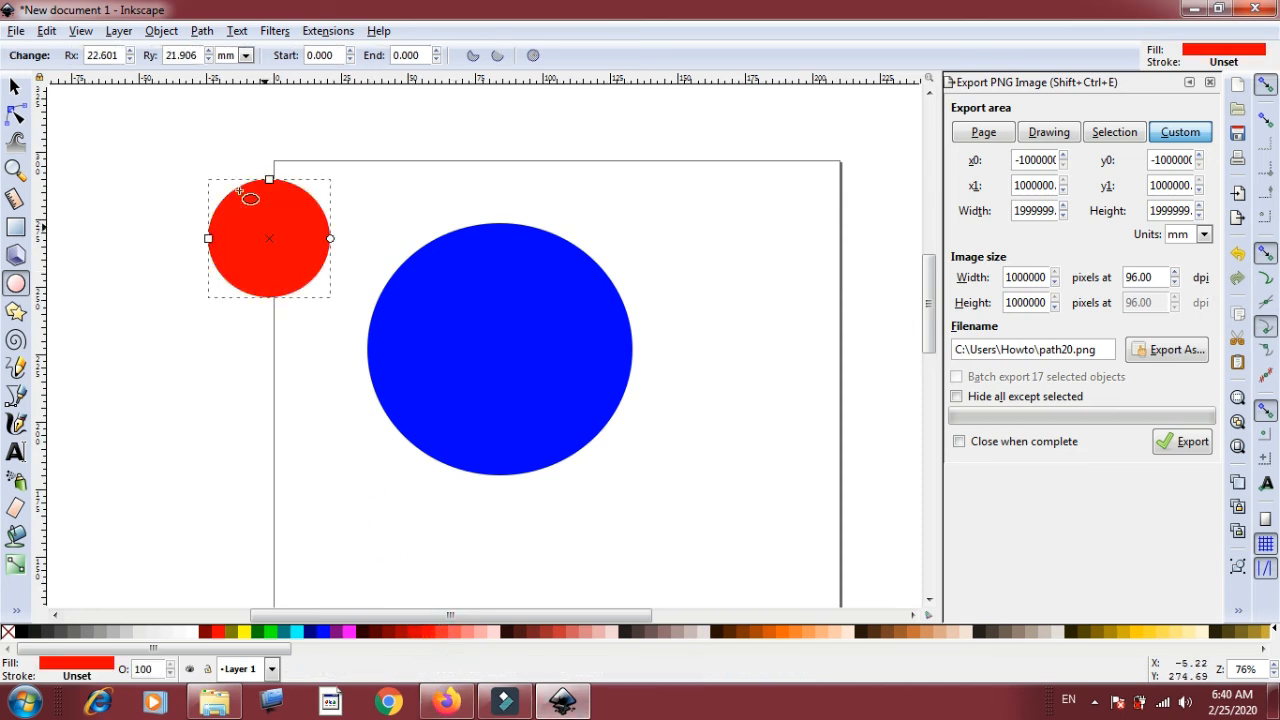
Centre the smaller red circle inside the large blue circle and select both circles
key(s)
drag(271, 246, 504, 351)
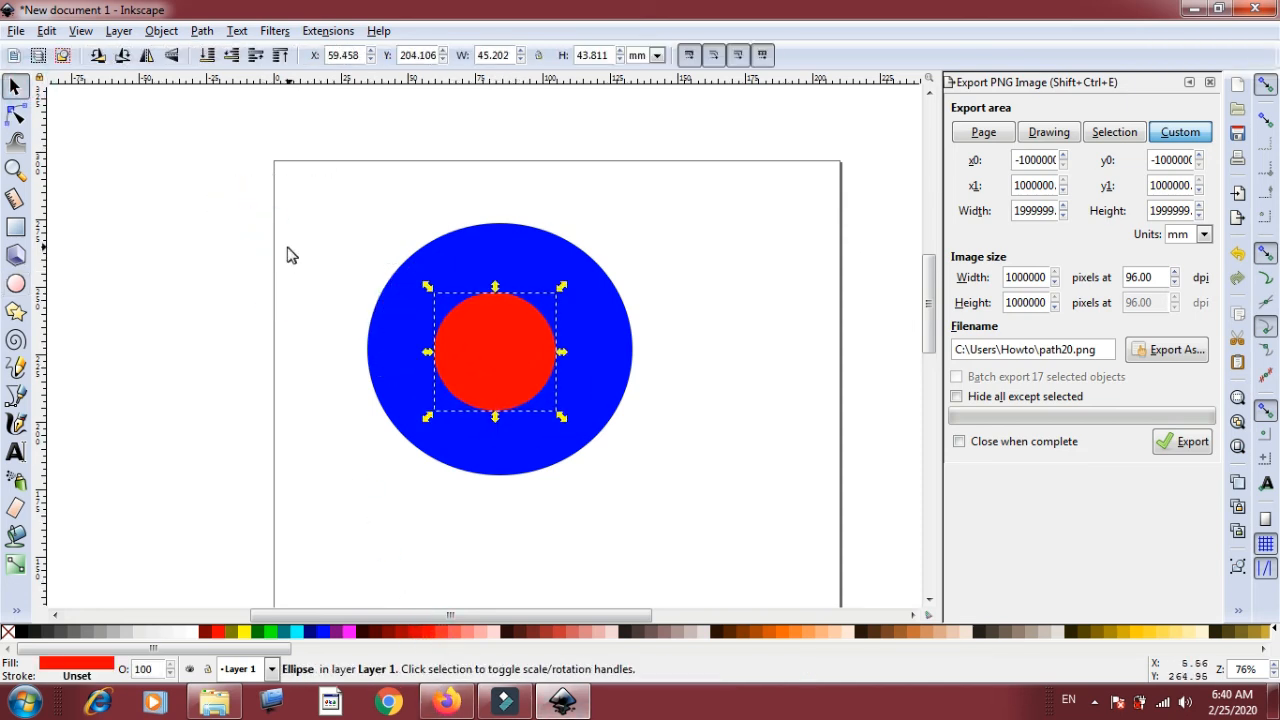
click(403, 248)
drag(260, 175, 645, 402)
drag(930, 320, 928, 294)
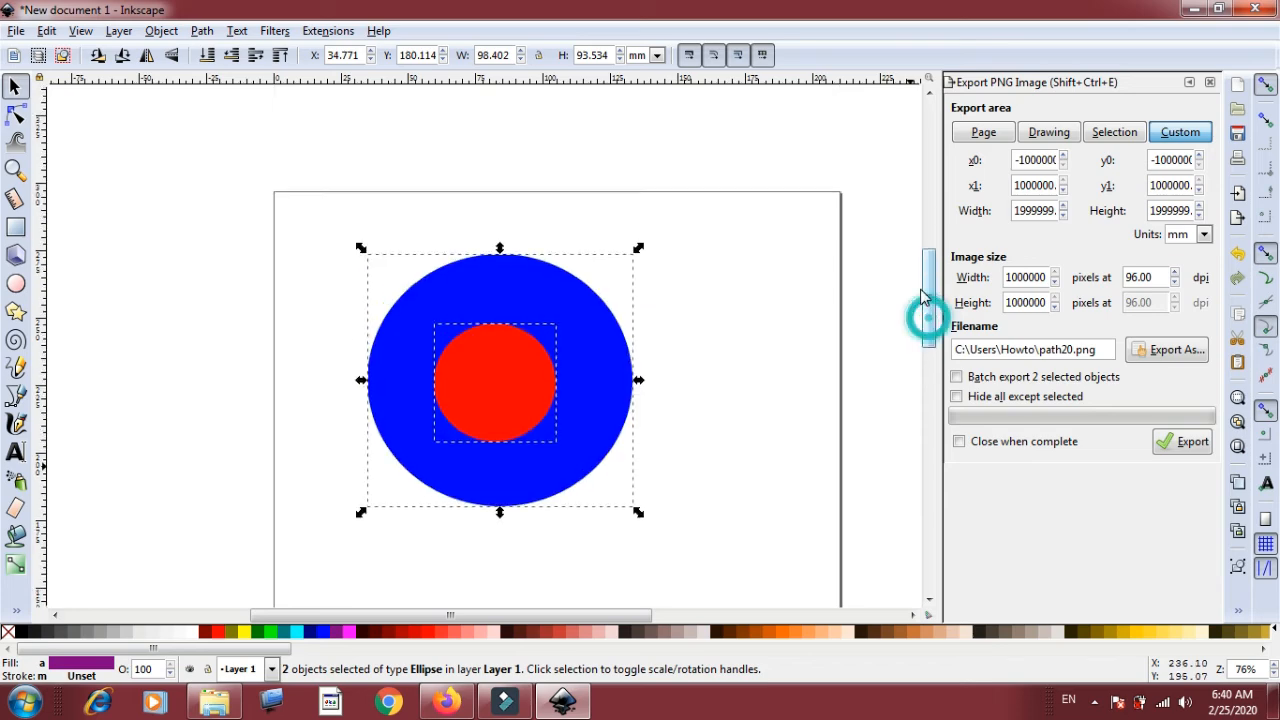
Divide the blue circle by the red one and pull the cut-out disc away to the left of the page
click(202, 31)
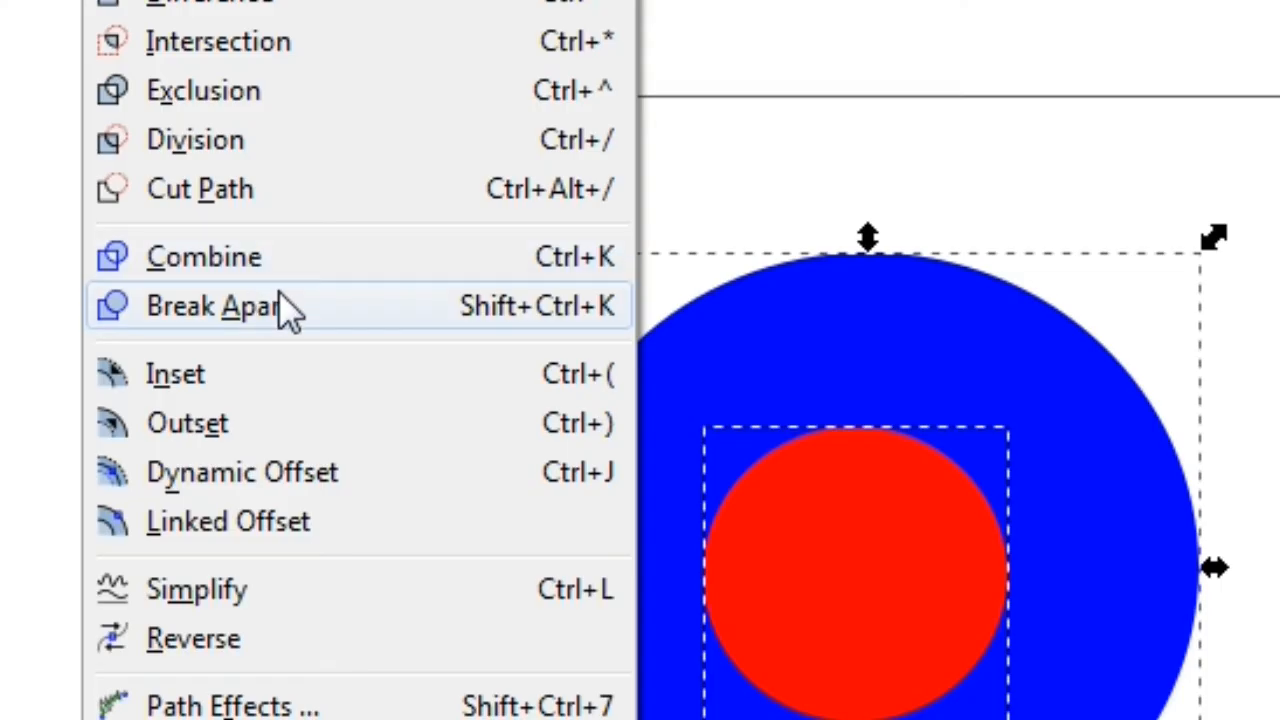
click(175, 148)
drag(846, 574, 74, 420)
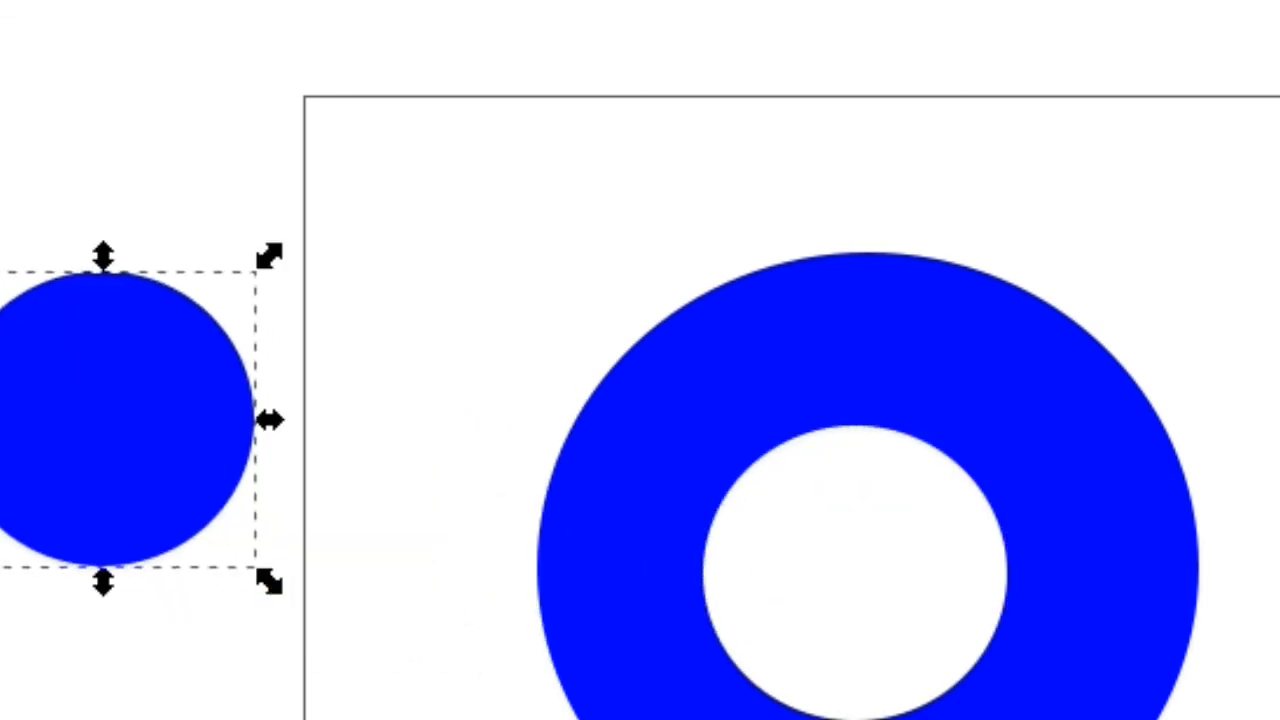
Unite the cut-out disc with the ring at its upper-left edge and shift the combined shape slightly right and down
drag(150, 362, 565, 280)
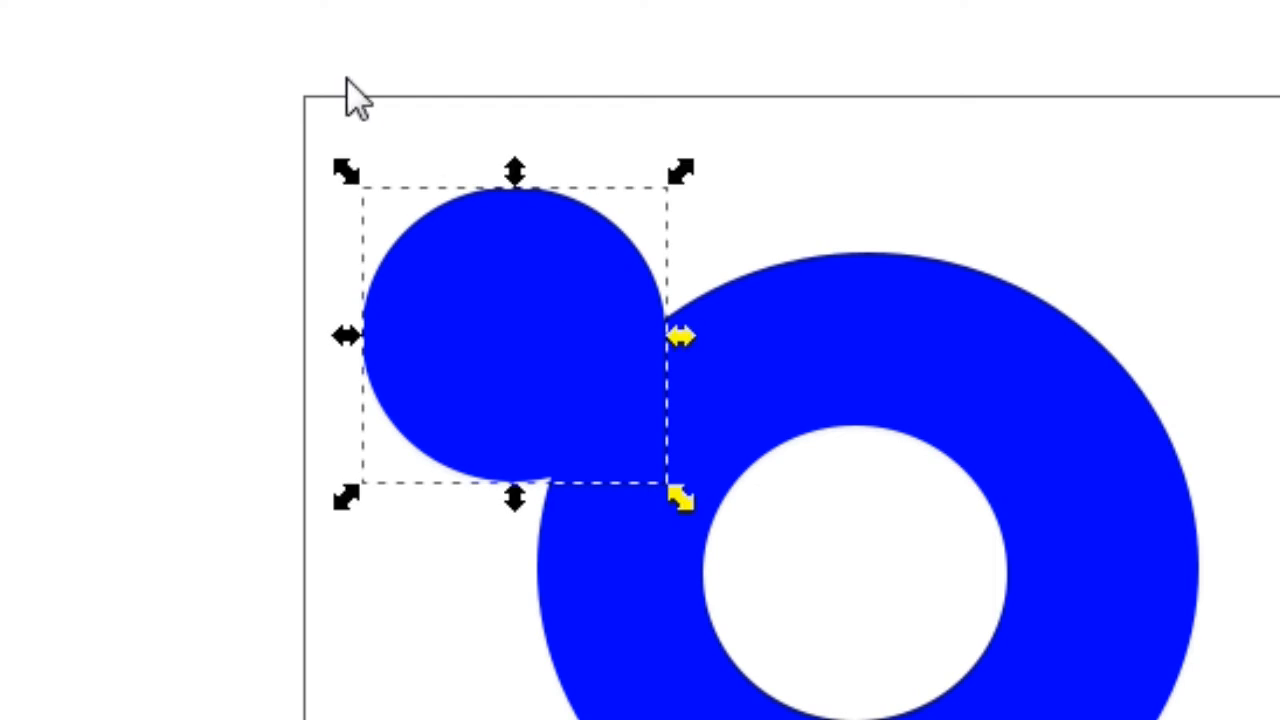
drag(174, 28, 1165, 719)
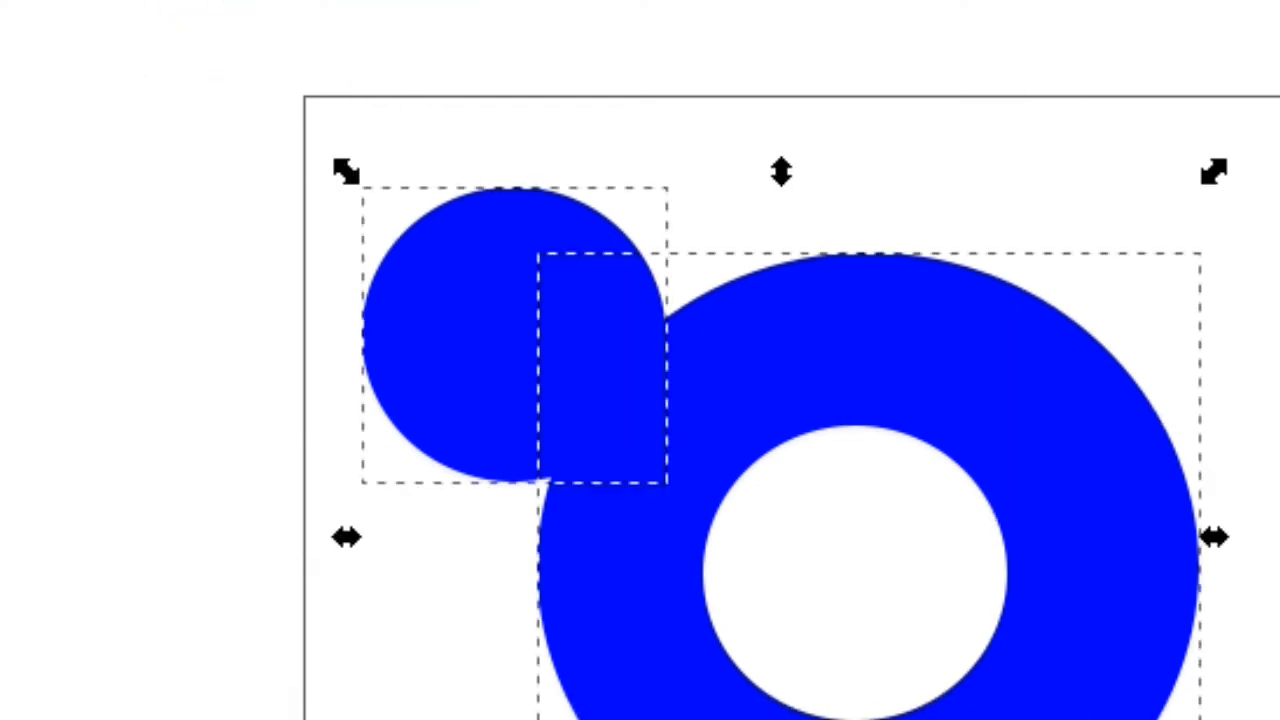
click(202, 31)
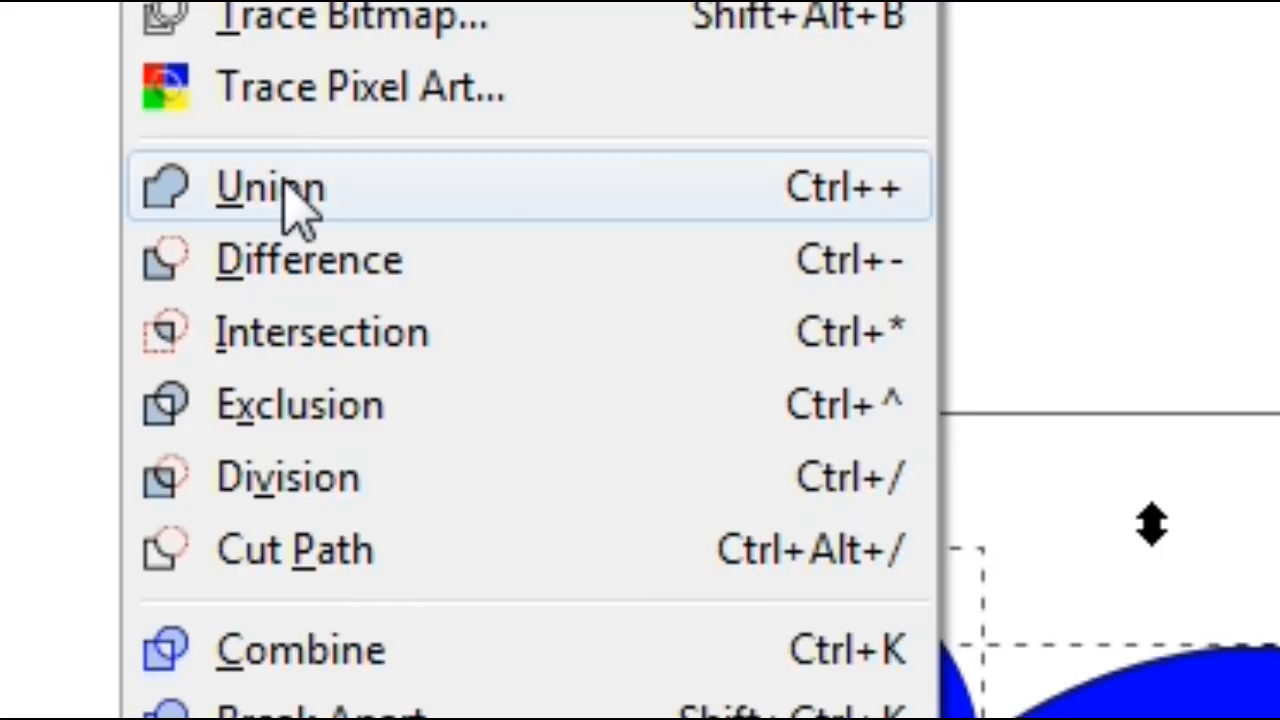
click(284, 188)
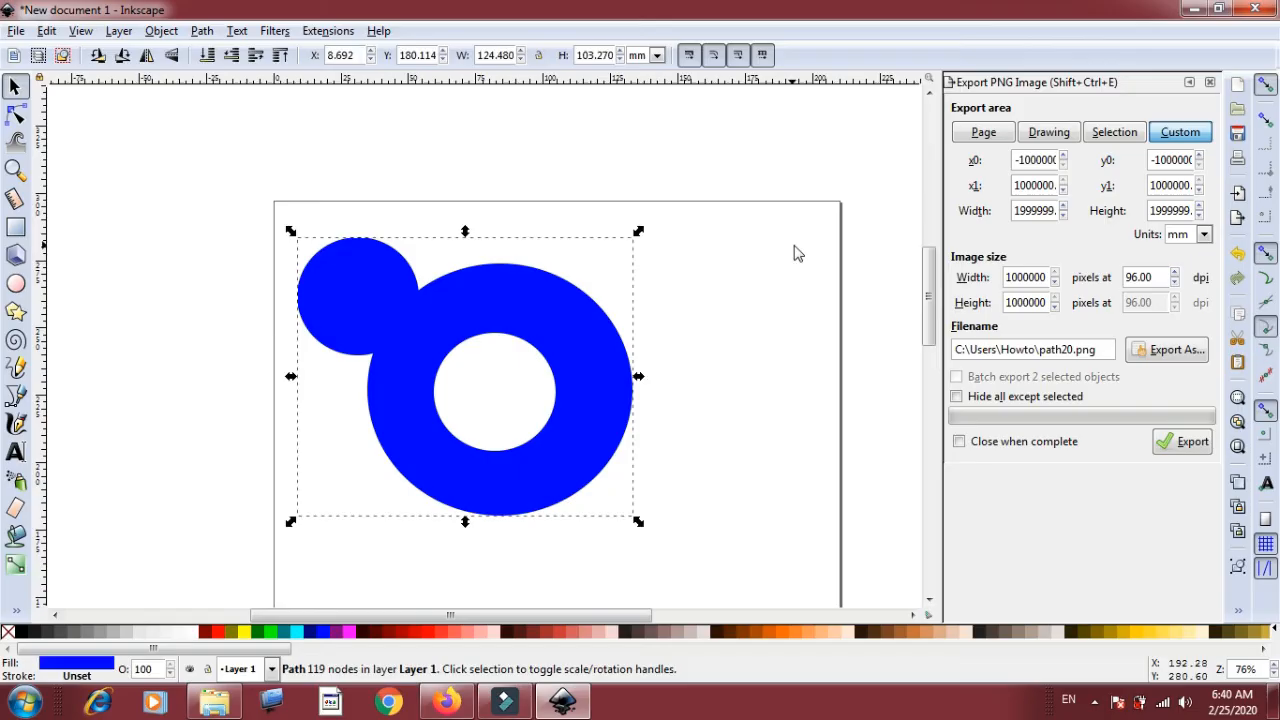
click(797, 253)
drag(563, 283, 618, 293)
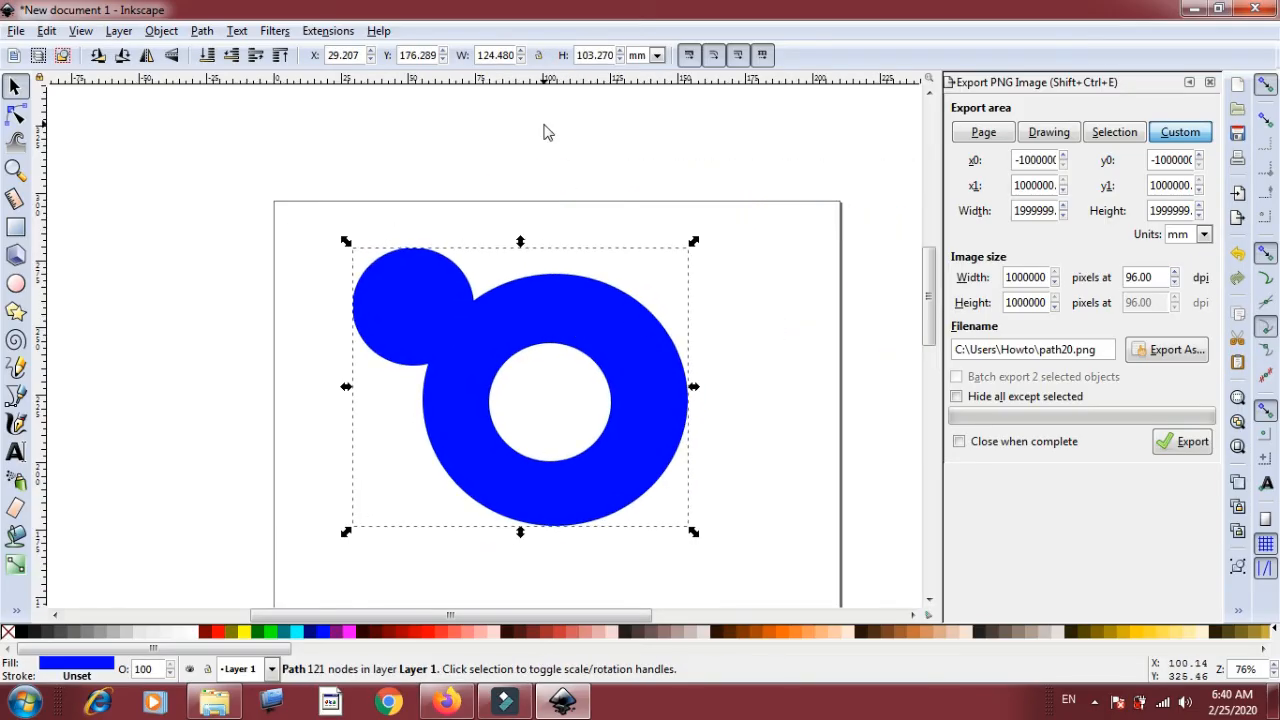
click(544, 132)
Draw a red ellipse about 22 by 24 mm inside the shape's upper-left lobe and divide the shape with it
click(15, 283)
drag(388, 273, 449, 341)
click(15, 87)
drag(194, 180, 760, 555)
click(202, 31)
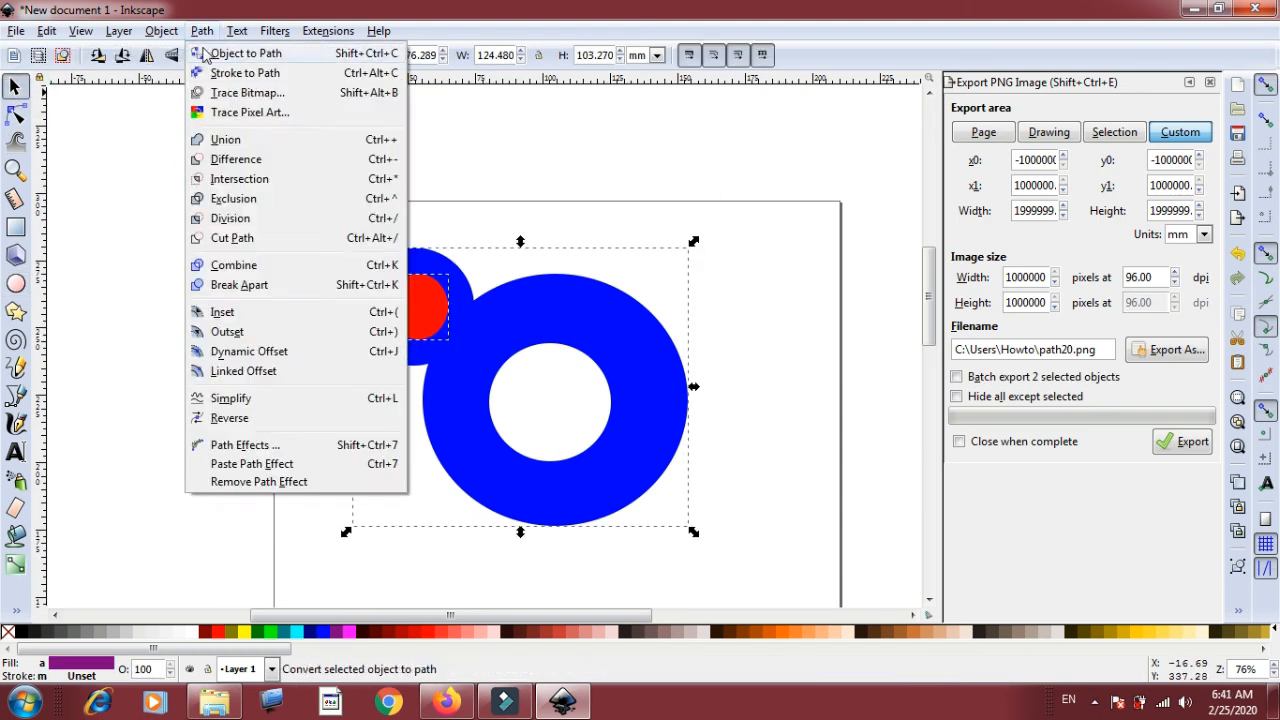
click(250, 218)
Move the cut-out disc off the shape and rotate the shape until the small ring sits above the large one
drag(466, 308, 216, 293)
click(402, 291)
drag(640, 307, 464, 307)
click(464, 307)
drag(669, 234, 652, 398)
click(808, 337)
Place the small blue discs on the upper shoulders of the large ring, one on each side
drag(238, 313, 634, 336)
drag(373, 313, 590, 322)
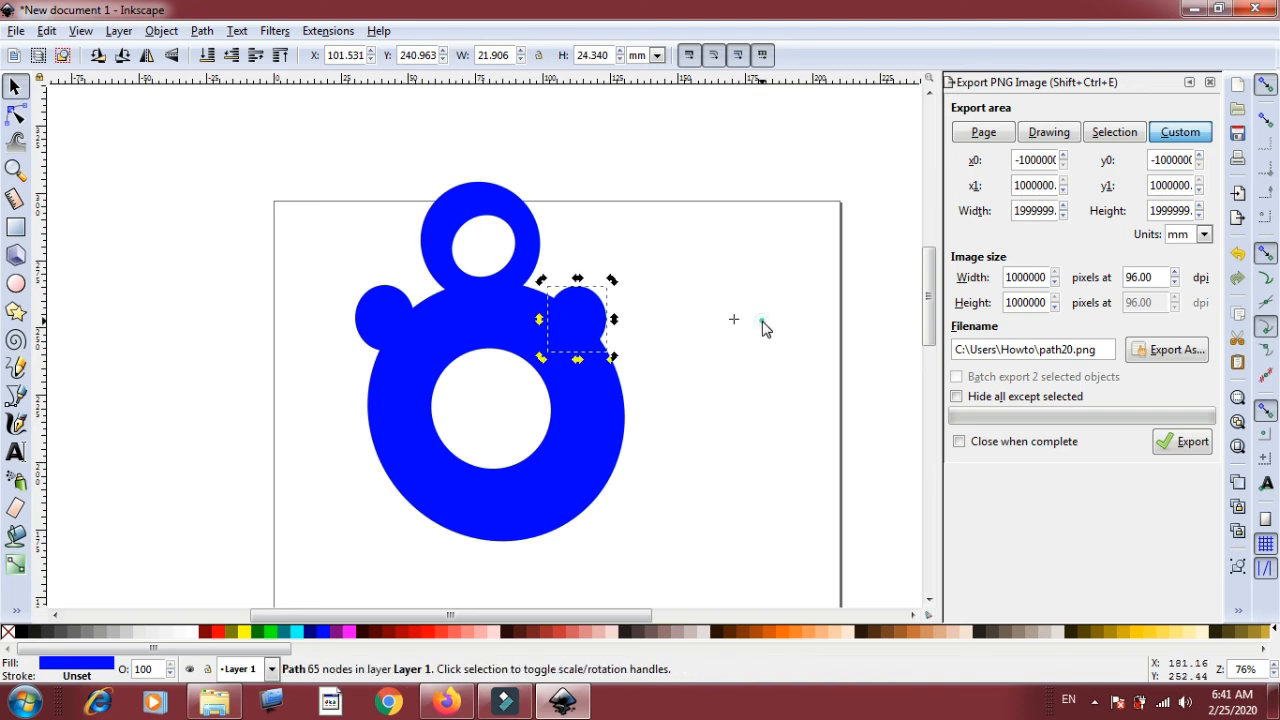
click(716, 350)
Fill the two-ring body with a radial gradient from blue near the neck to red at the outer stop
click(515, 320)
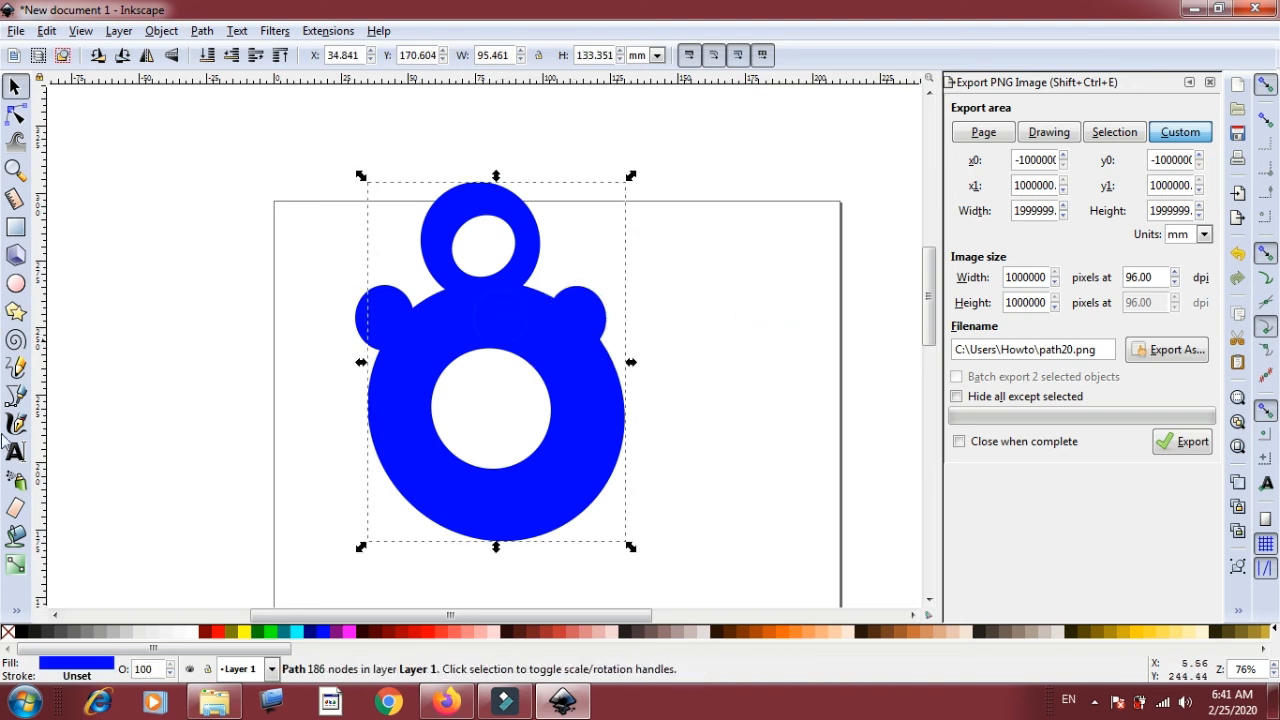
key(g)
drag(477, 323, 680, 542)
click(820, 638)
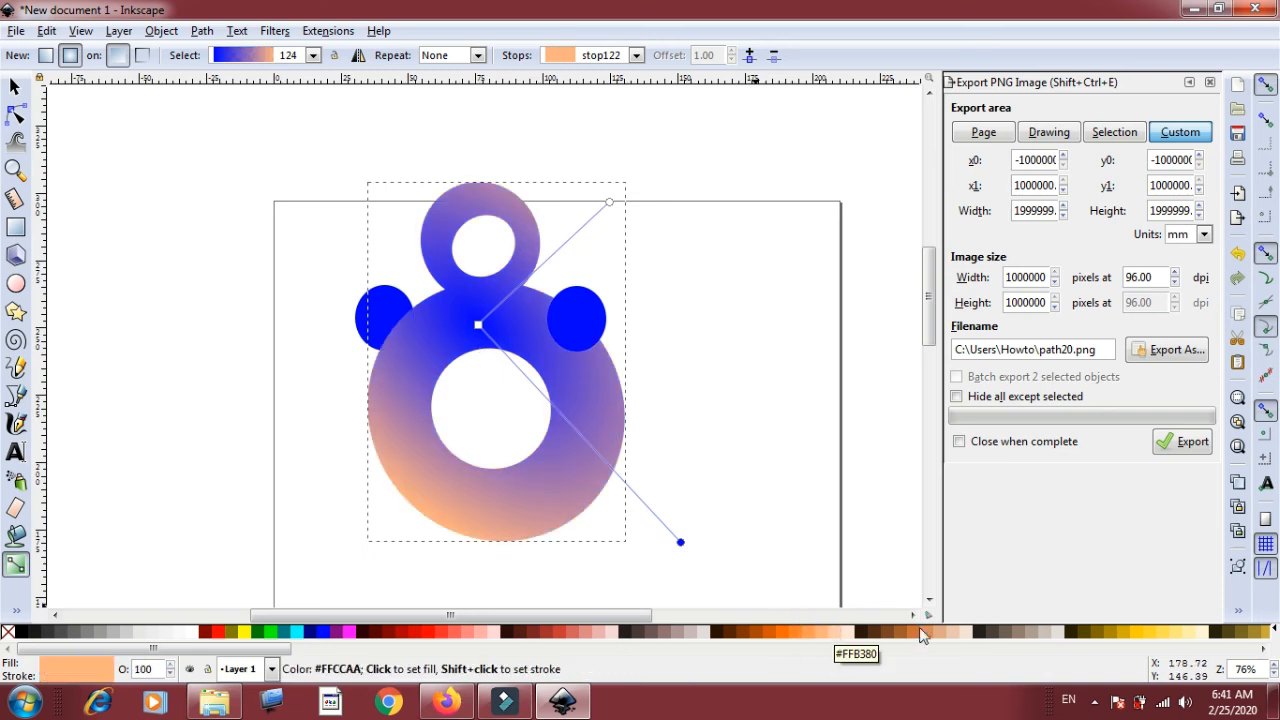
click(494, 638)
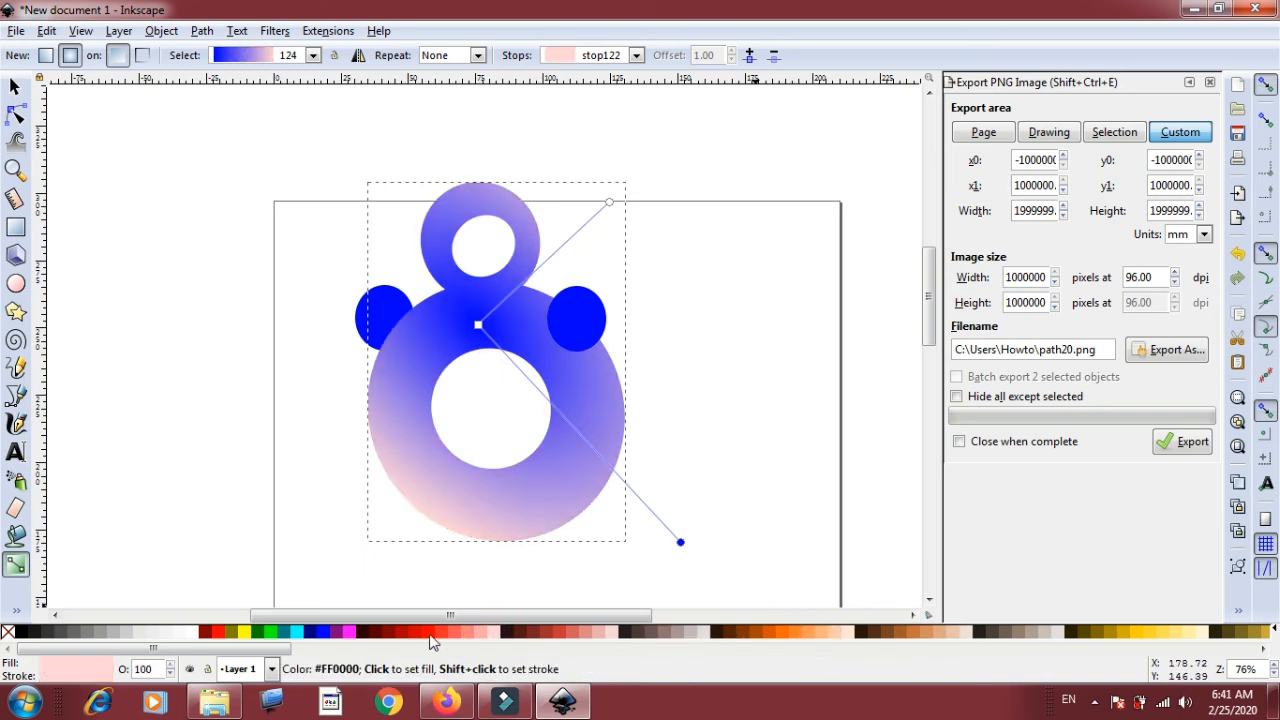
click(420, 632)
click(15, 88)
click(237, 223)
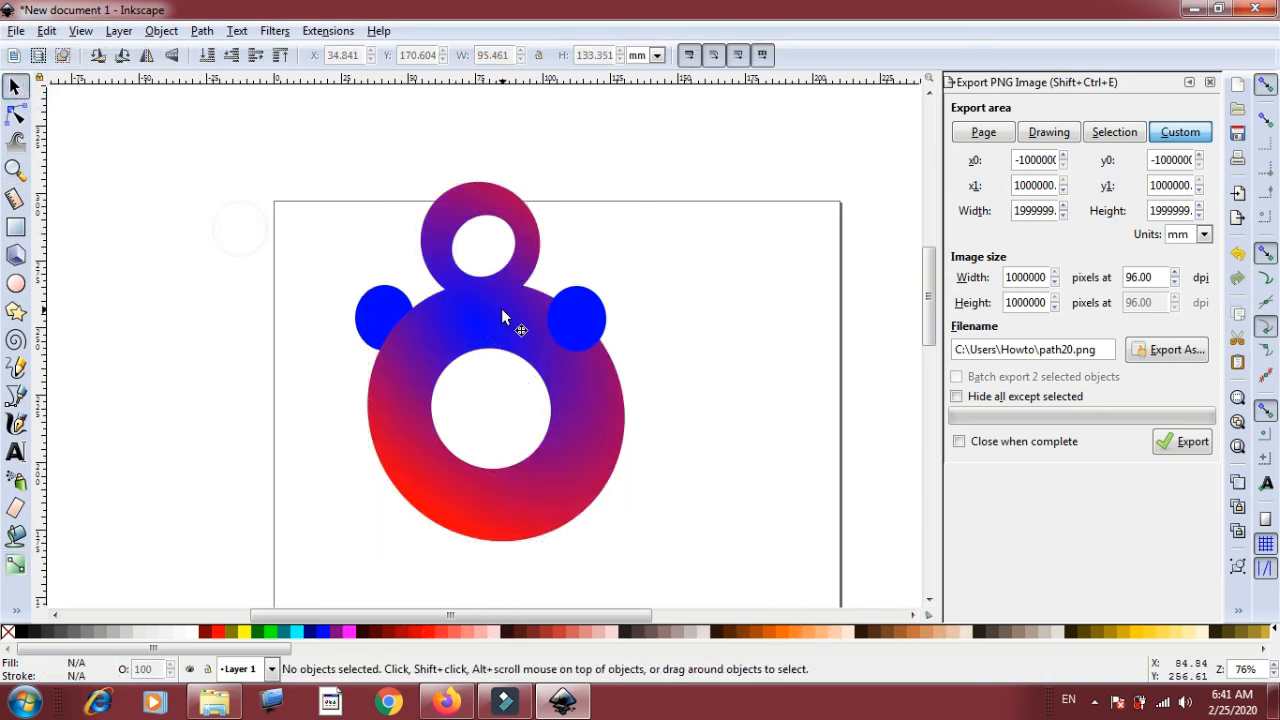
Lower the small blue disc on the right shoulder behind the gradient-filled body
click(570, 330)
right_click(572, 334)
click(597, 196)
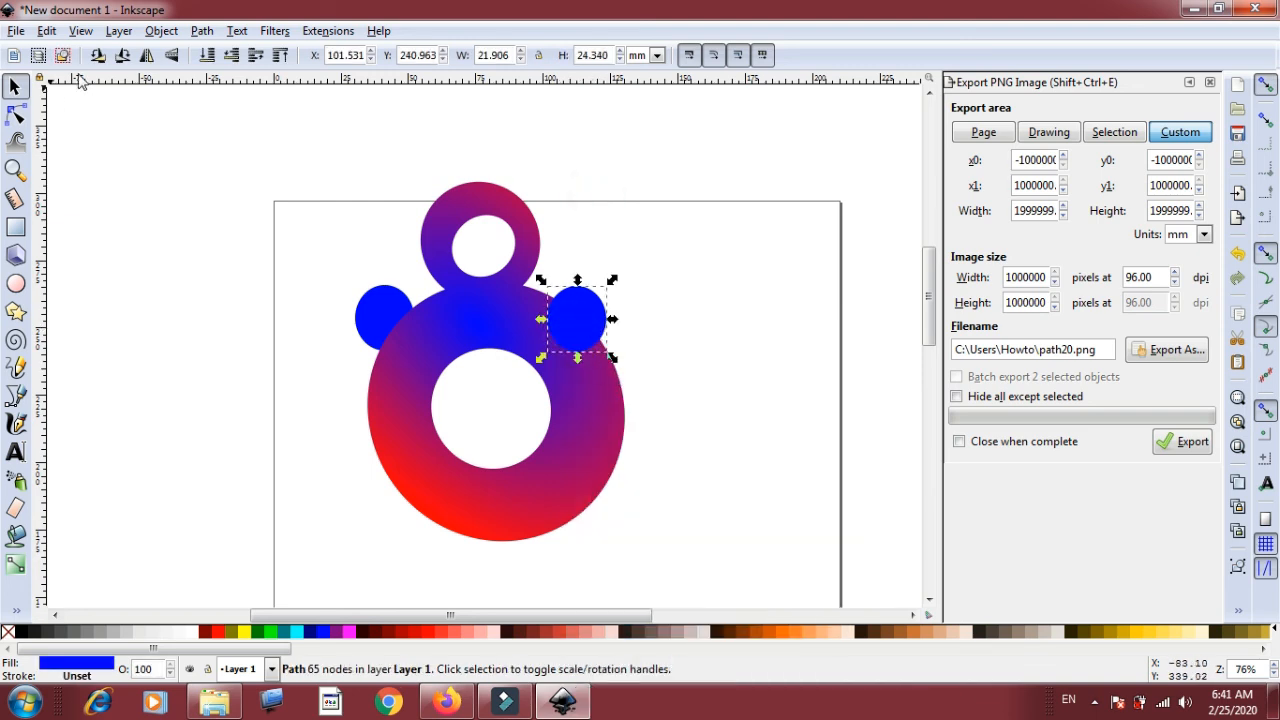
click(714, 297)
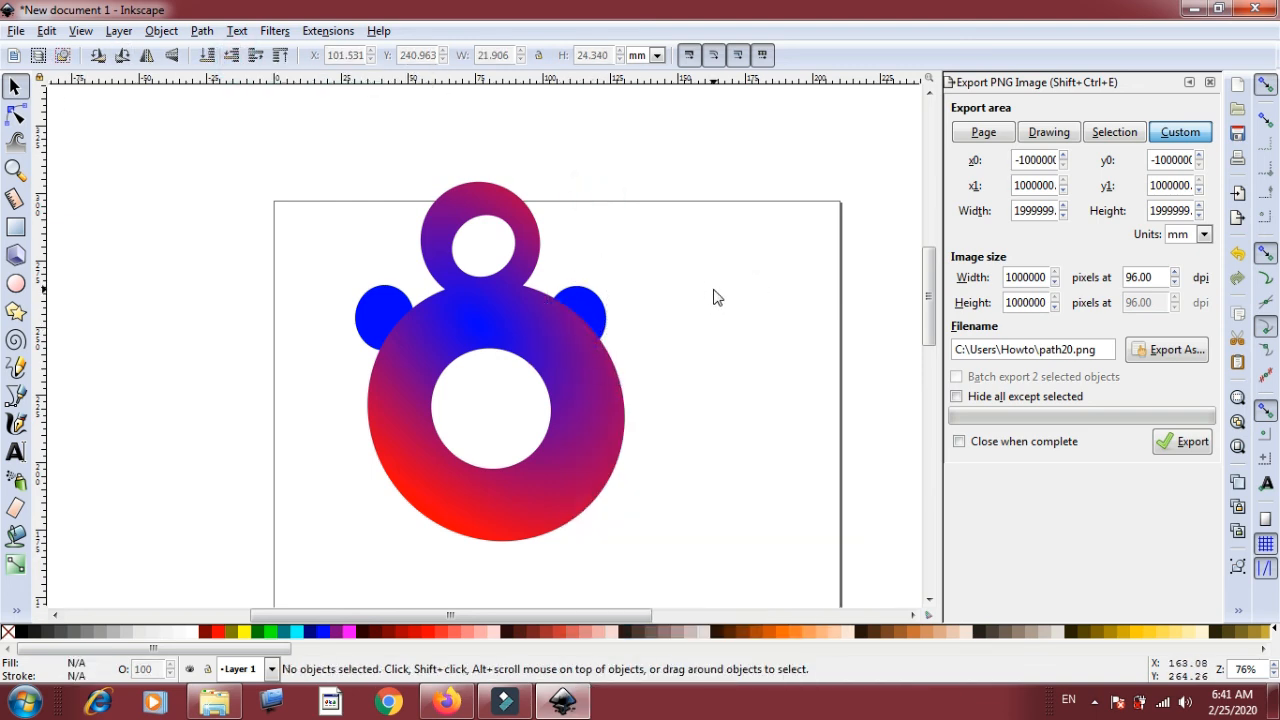
click(581, 317)
click(591, 300)
click(617, 192)
Select the body and both small discs and unite them into a single shape
drag(217, 131, 731, 566)
click(202, 31)
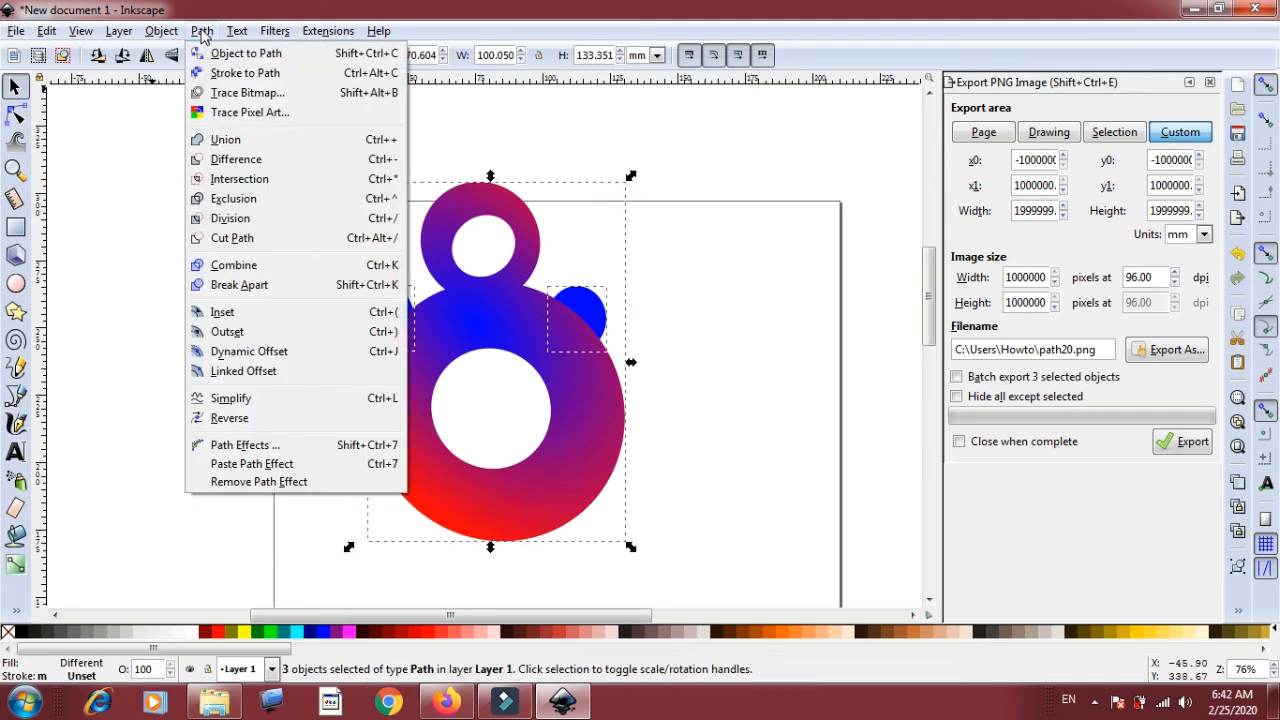
click(224, 139)
Apply a radial gradient to the united shape from blue near the neck to magenta at the outer stop
click(15, 565)
drag(449, 271, 674, 546)
click(551, 634)
click(444, 630)
click(367, 631)
click(445, 629)
click(390, 633)
click(338, 632)
click(349, 632)
click(15, 87)
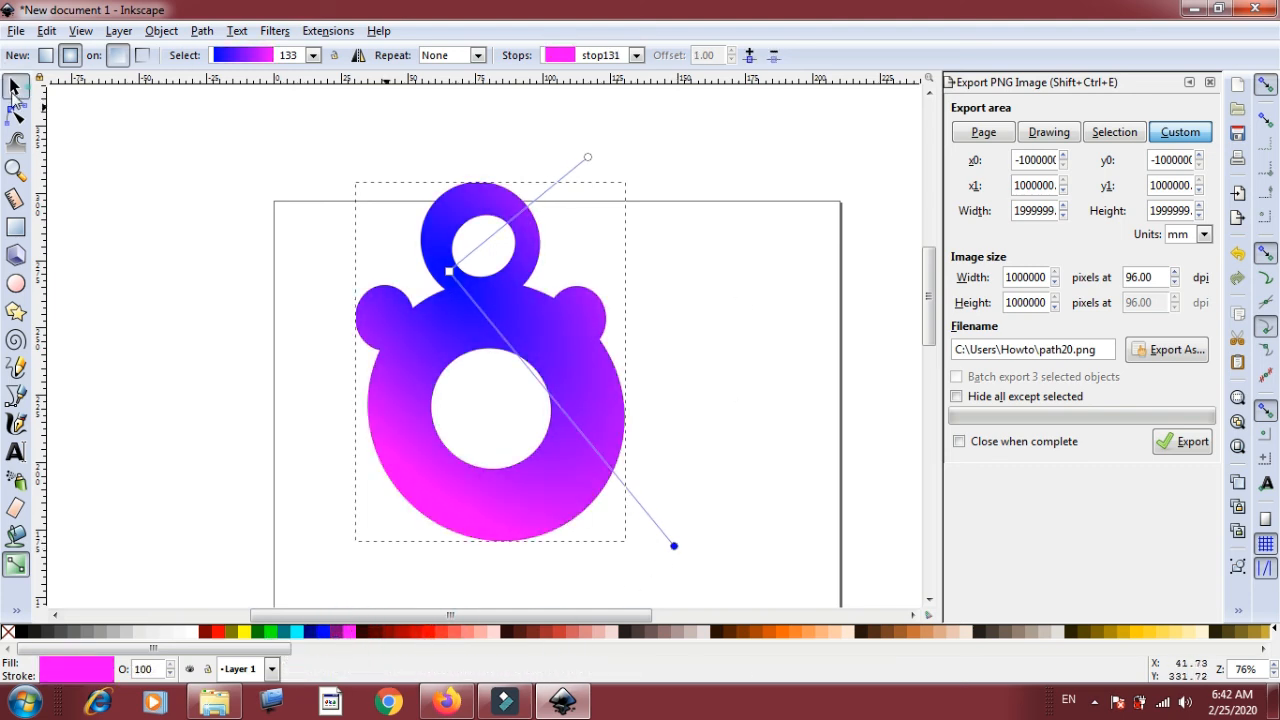
click(203, 254)
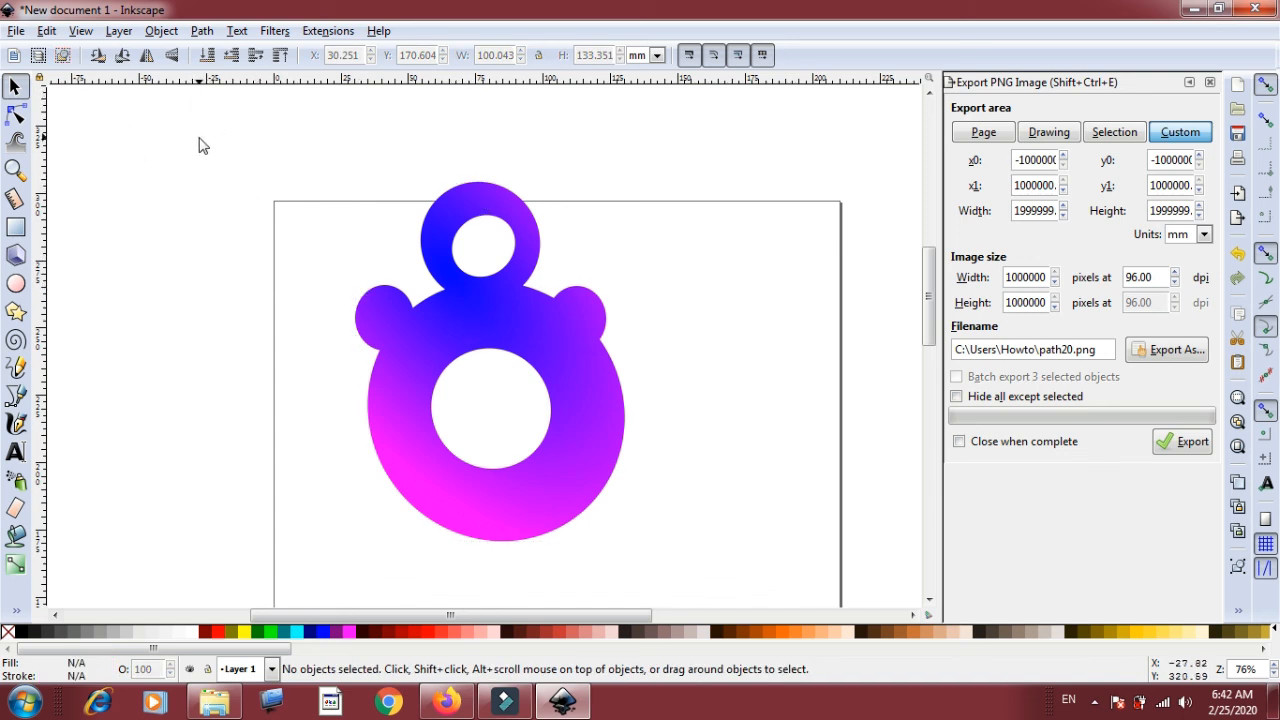
Try rotating the shape 90° both ways and flipping it horizontally and vertically, ending in its original orientation
key(ctrl+a)
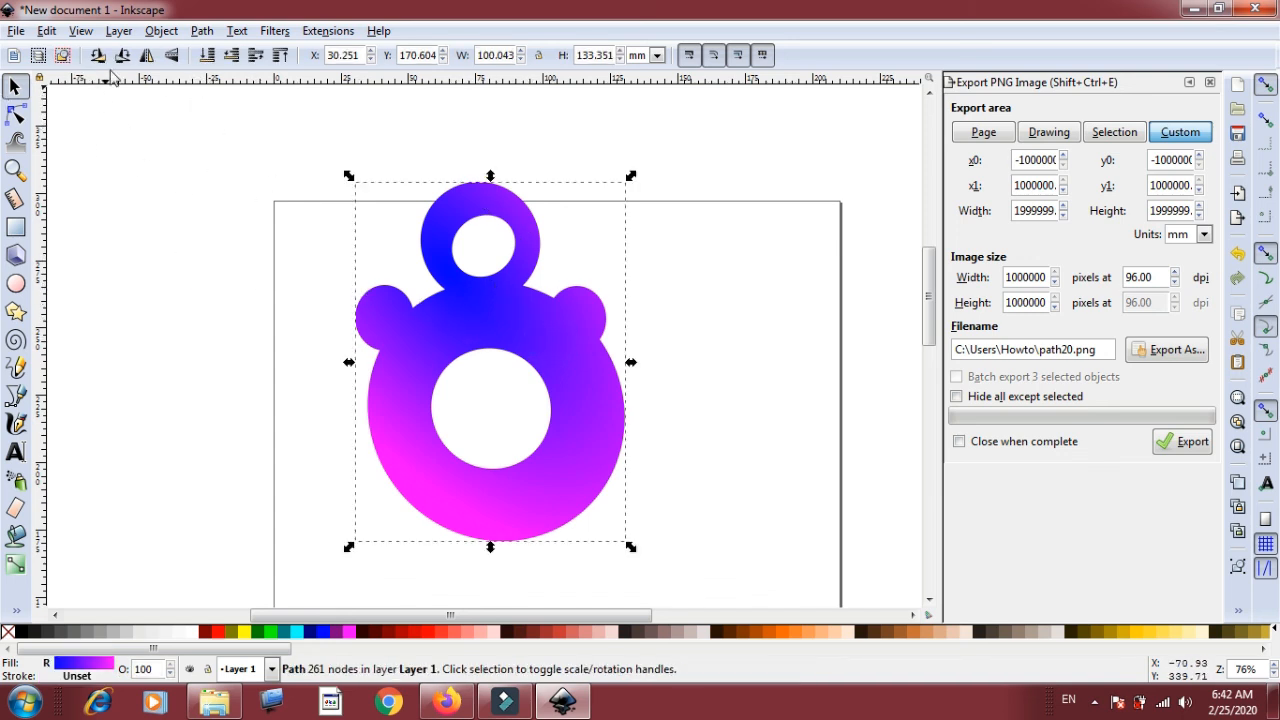
click(97, 55)
click(123, 55)
click(147, 55)
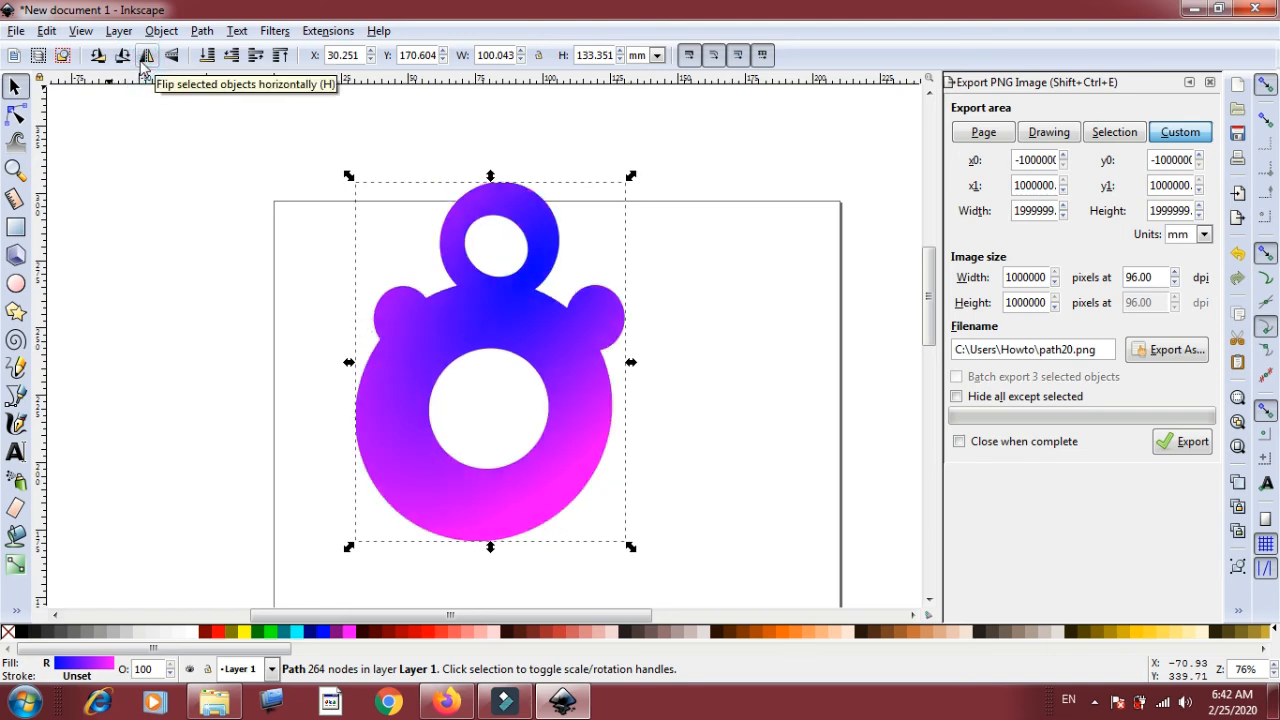
click(171, 55)
click(123, 55)
click(97, 57)
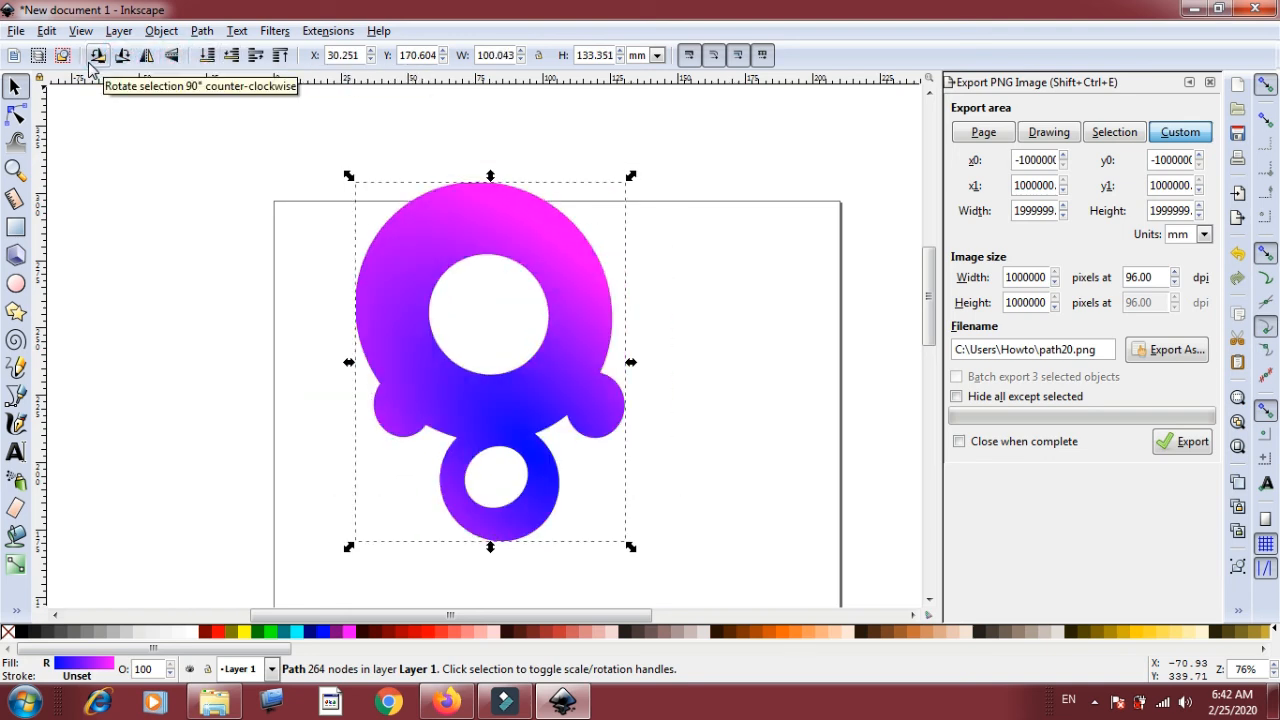
click(92, 60)
click(92, 60)
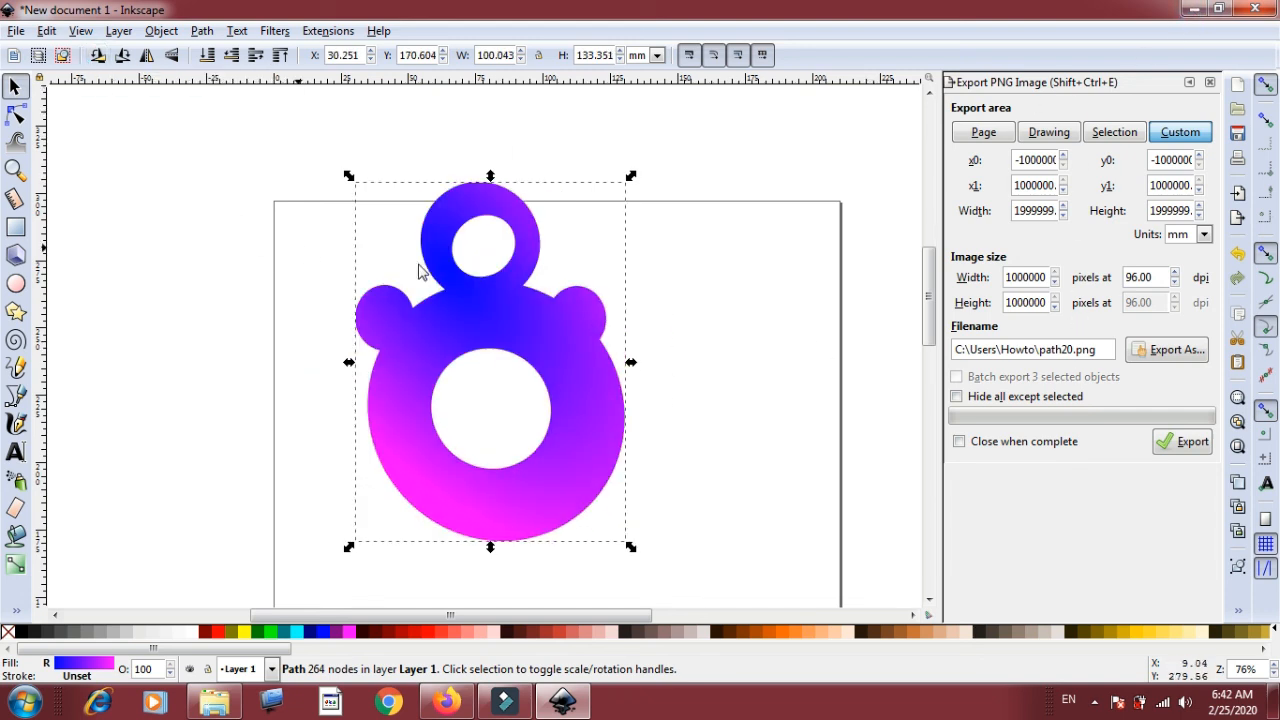
Name the export file test.png and export the drawing as a PNG image
drag(1041, 352, 1072, 357)
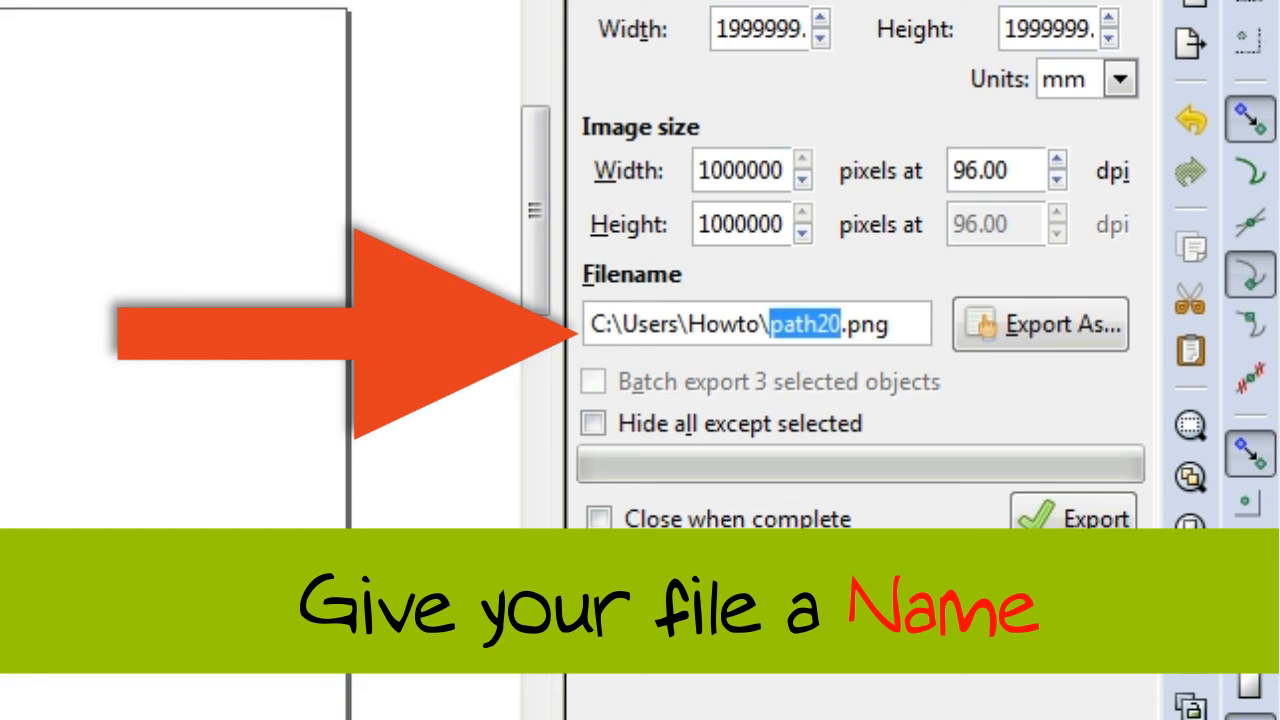
text(test)
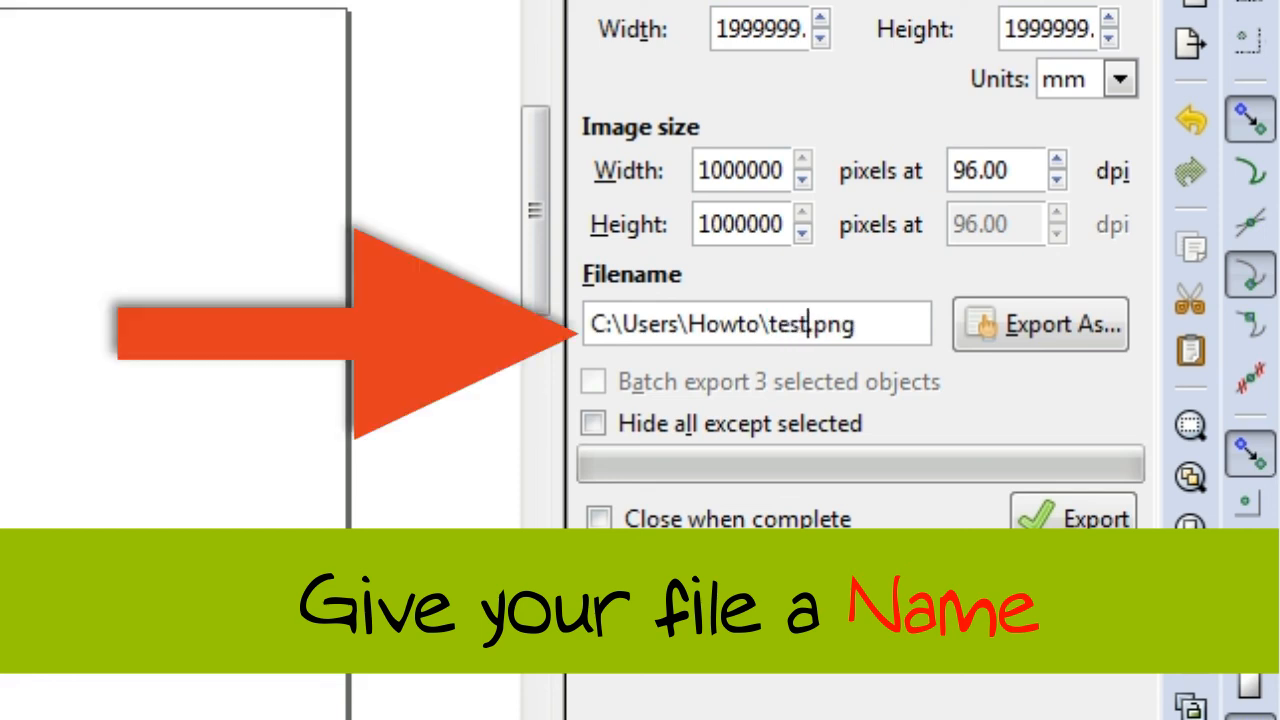
drag(590, 322, 880, 320)
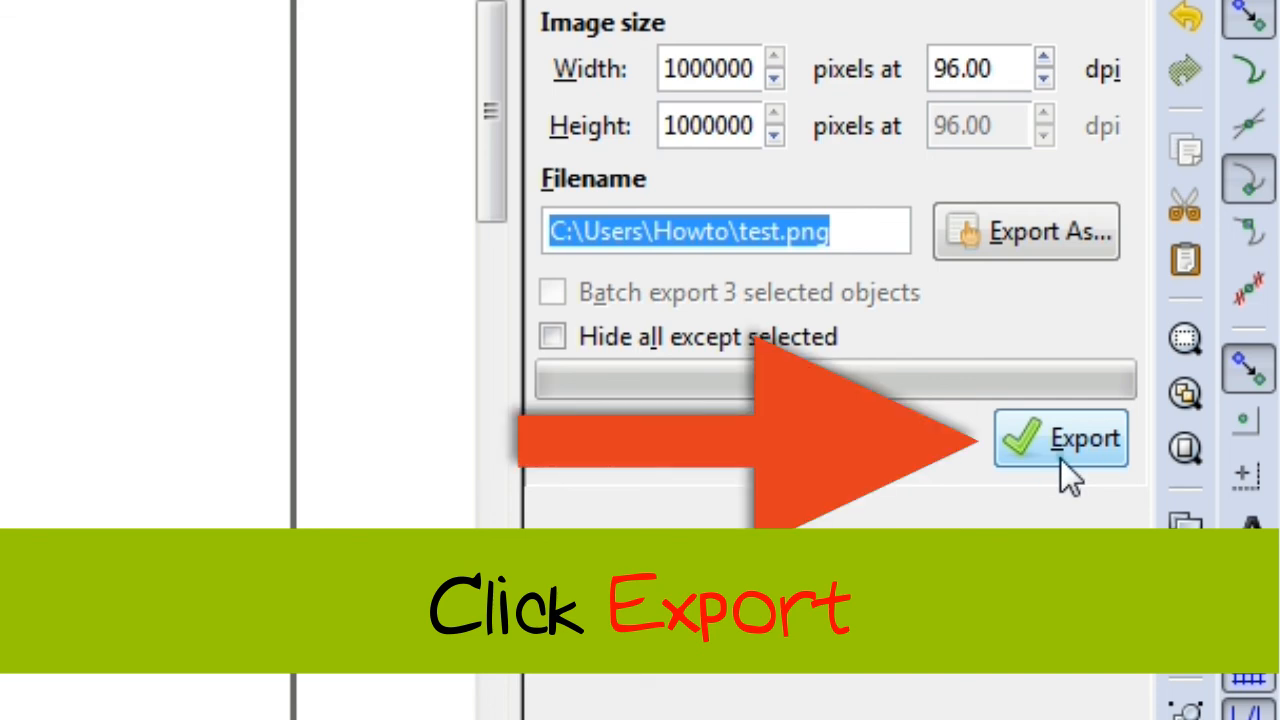
click(1060, 458)
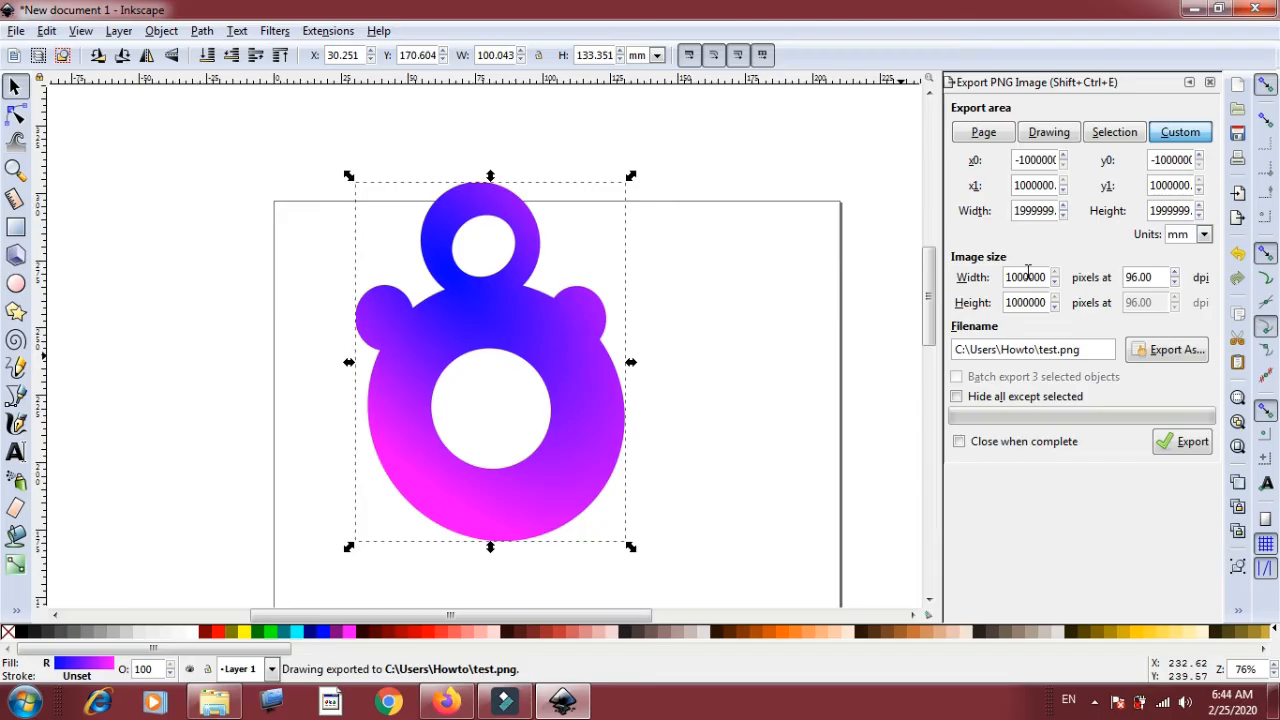
Set the export image width to 100 pixels and export the PNG again
double_click(1019, 277)
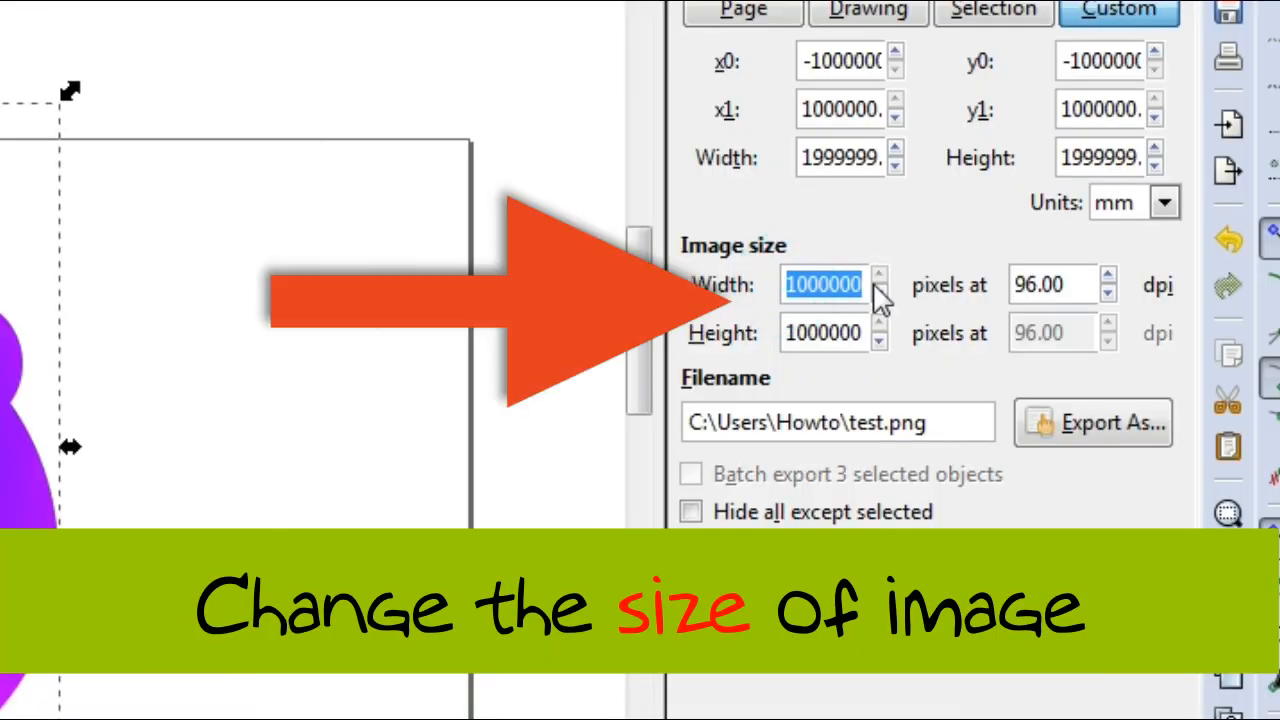
text(100)
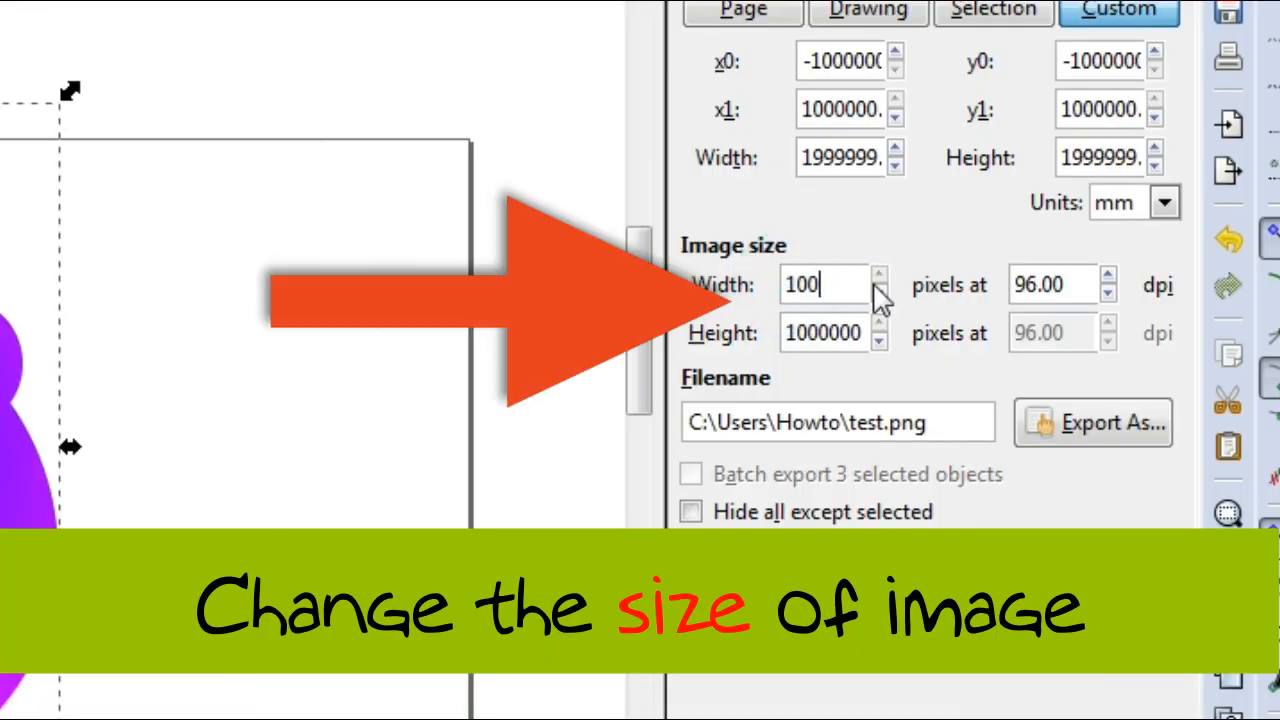
click(800, 329)
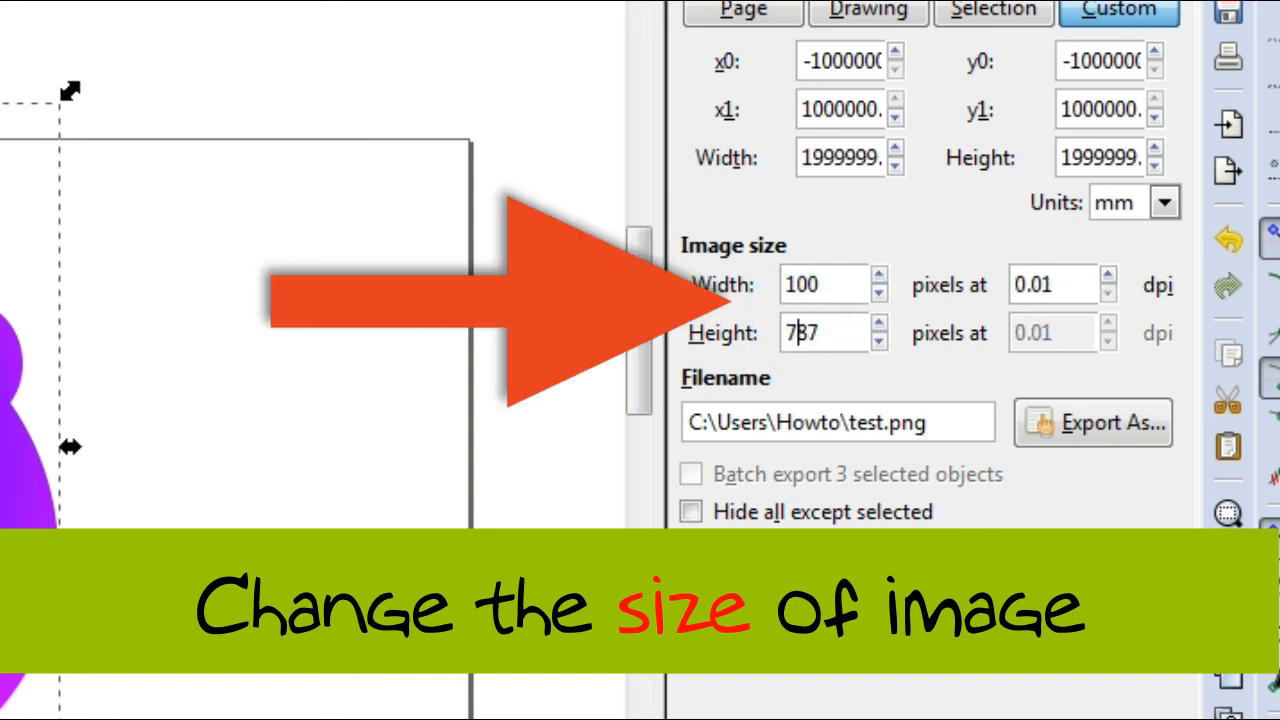
click(1103, 597)
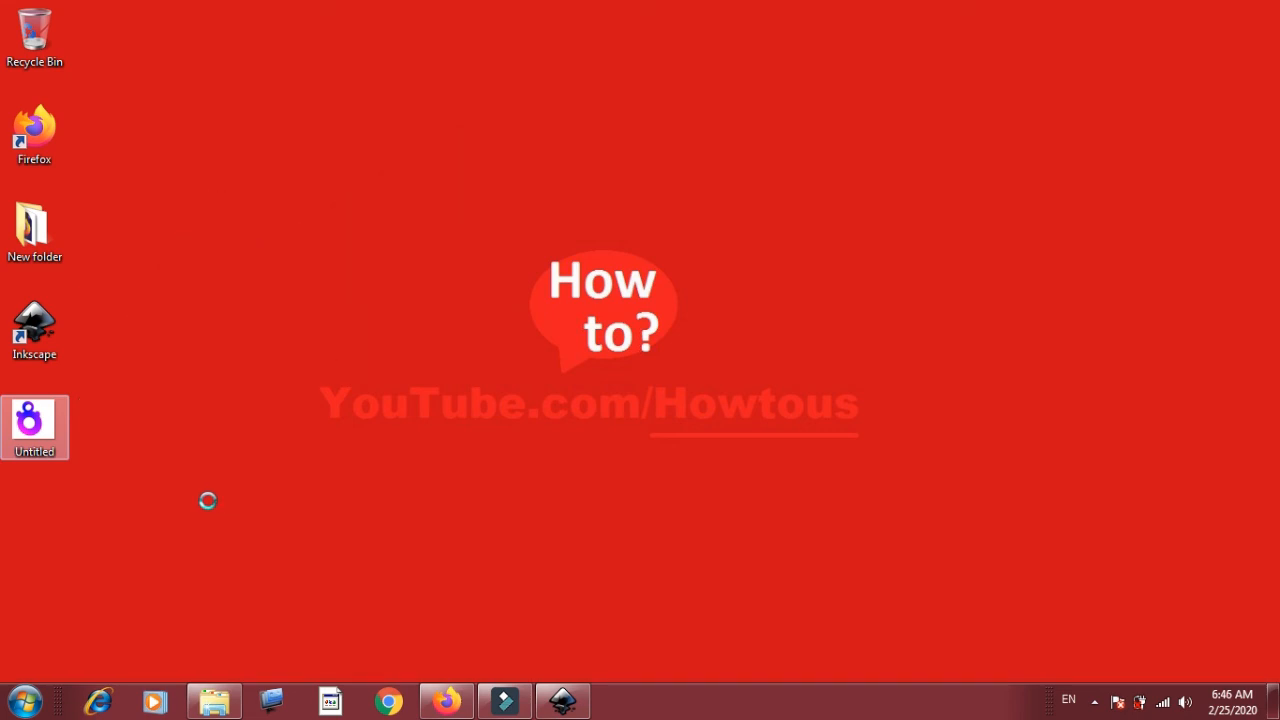
Open the exported image from the desktop in Windows Photo Viewer, inspect it enlarged, and close the viewer
click(28, 445)
double_click(28, 442)
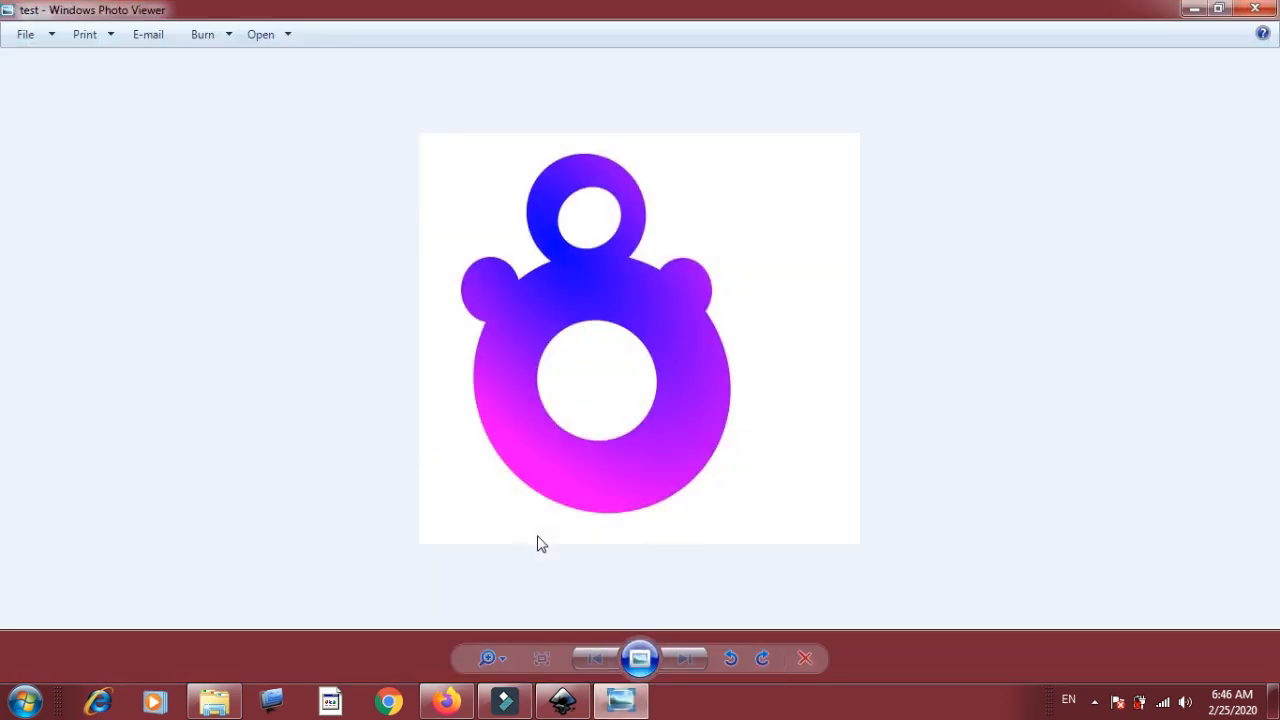
click(490, 659)
mouse_move(505, 660)
mouse_down()
mouse_move(497, 625)
mouse_move(508, 658)
mouse_up()
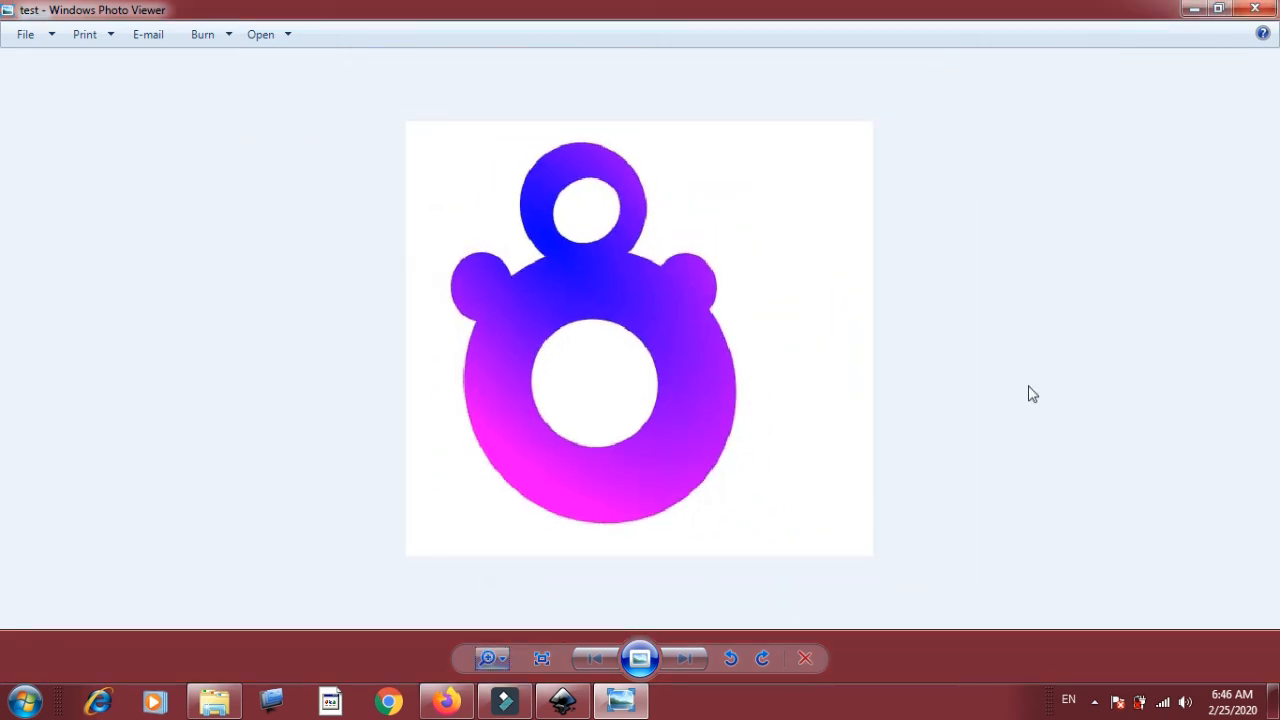
click(1254, 9)
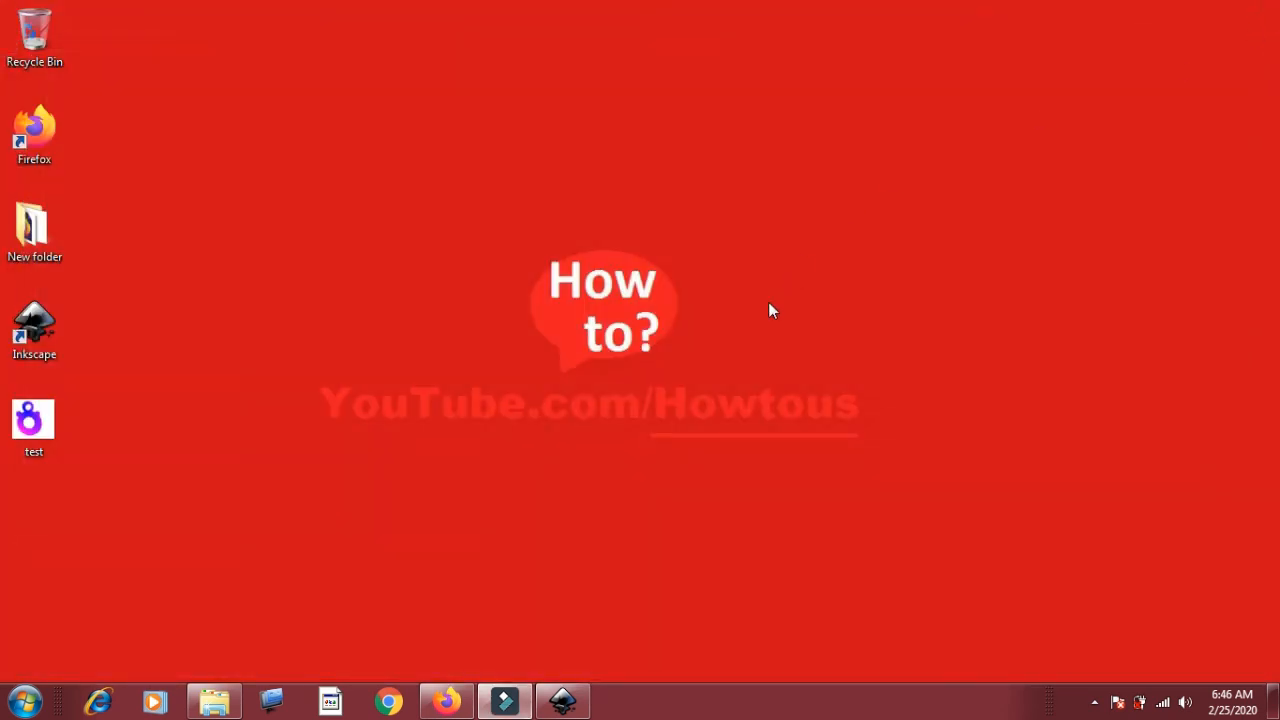